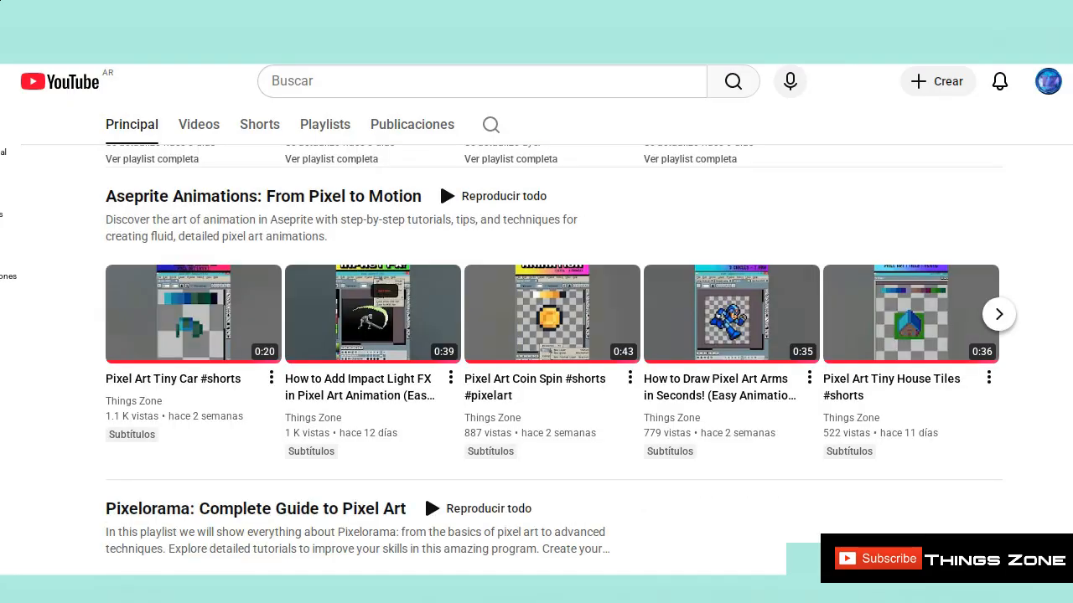
scroll(439, 181, down, 6)
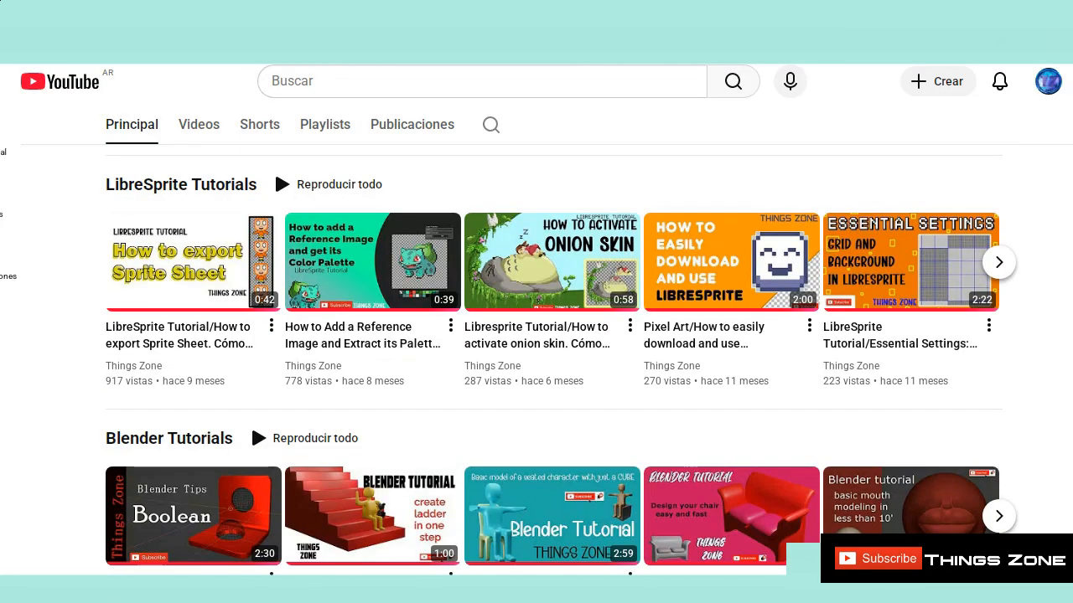
scroll(251, 422, down, 2)
scroll(251, 423, up, 1)
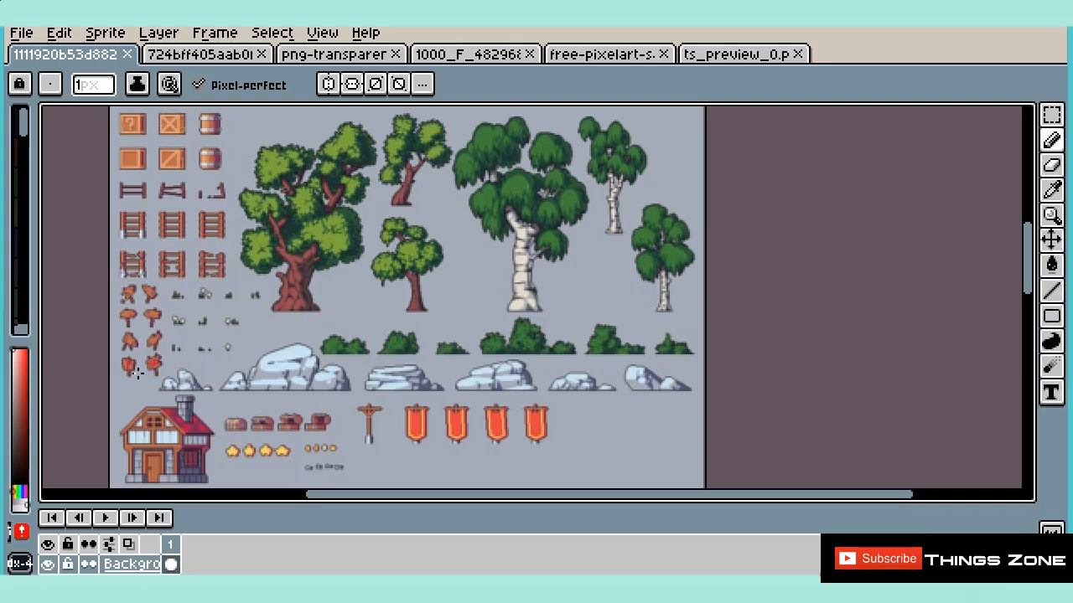
Step: Examine the reference tilesets and platformer scenes in the open documents, through to the ts_preview_0 file
scroll(1034, 276, down, 4)
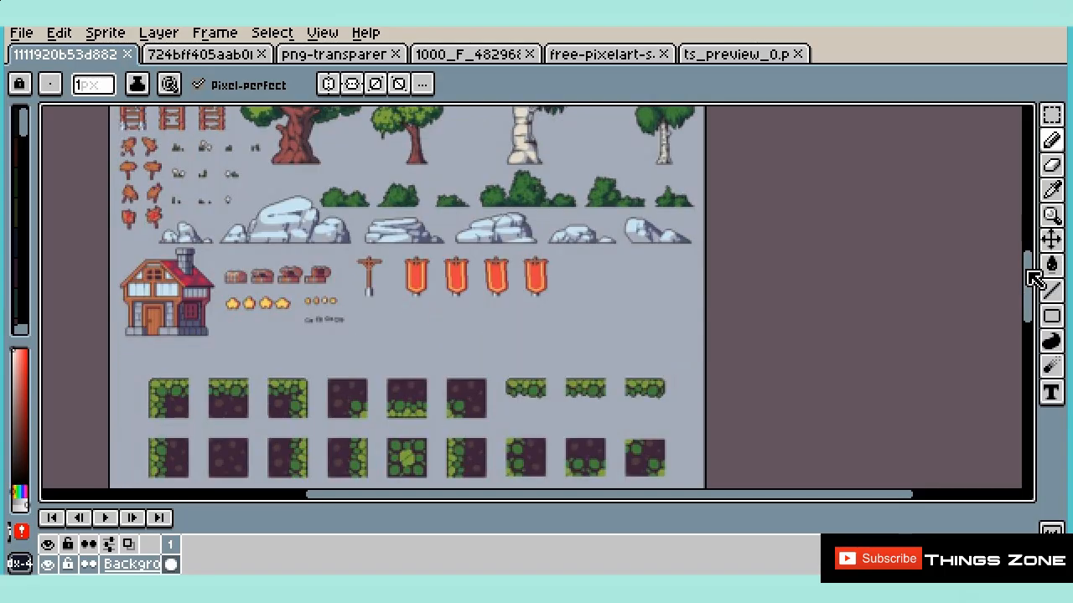
drag(1028, 307, 1024, 356)
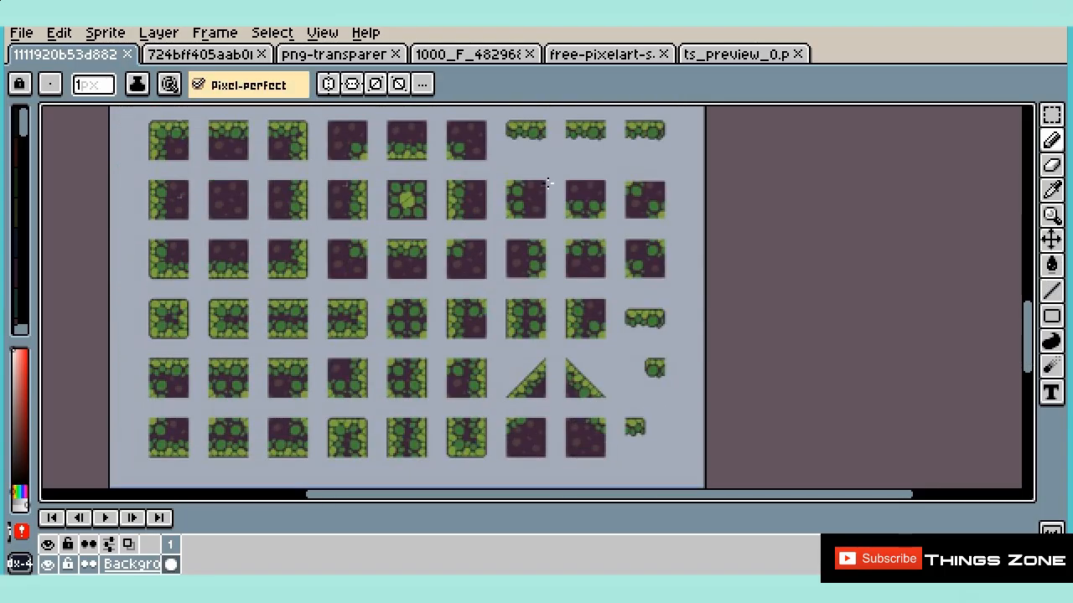
click(228, 55)
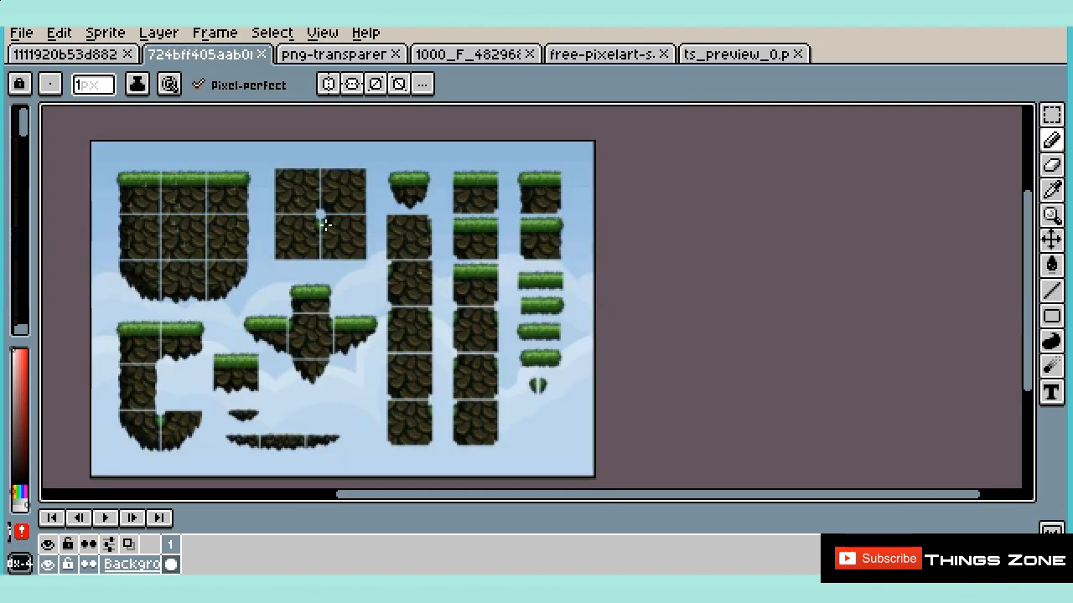
click(324, 55)
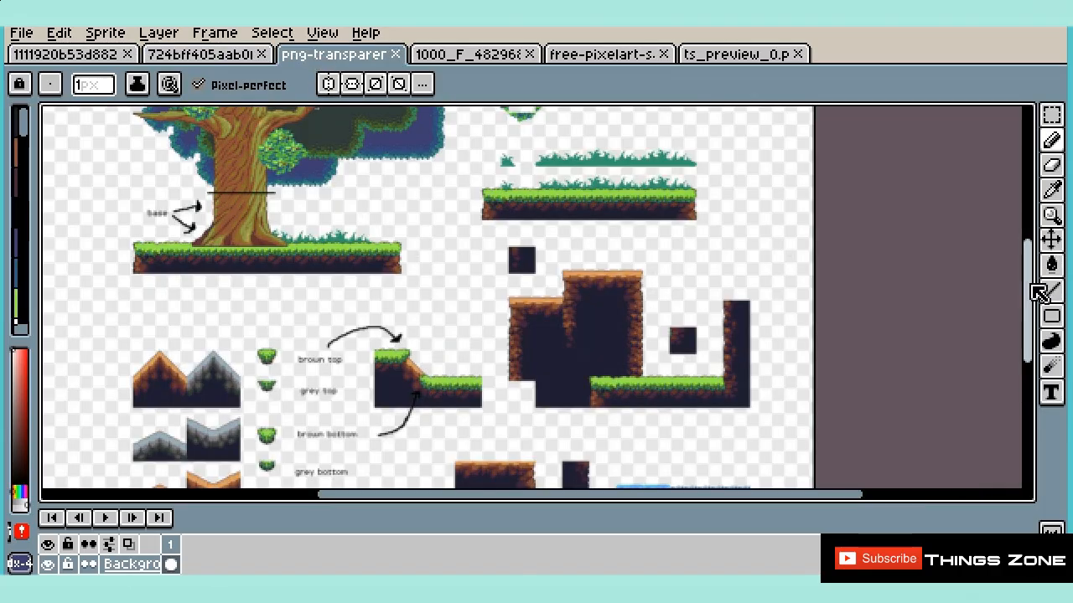
drag(1032, 287, 1037, 370)
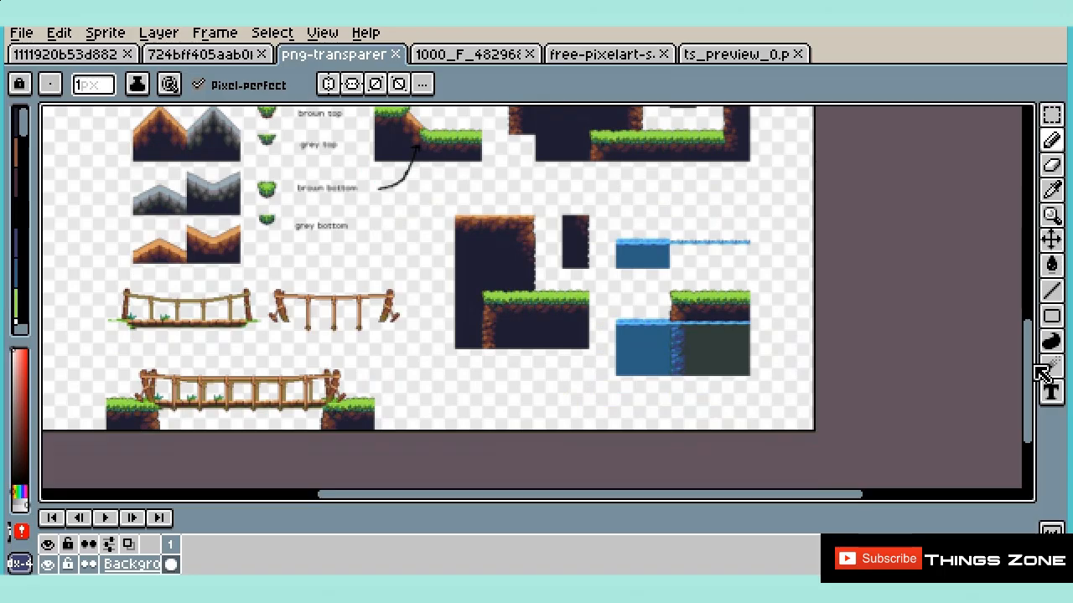
drag(1041, 374, 1010, 219)
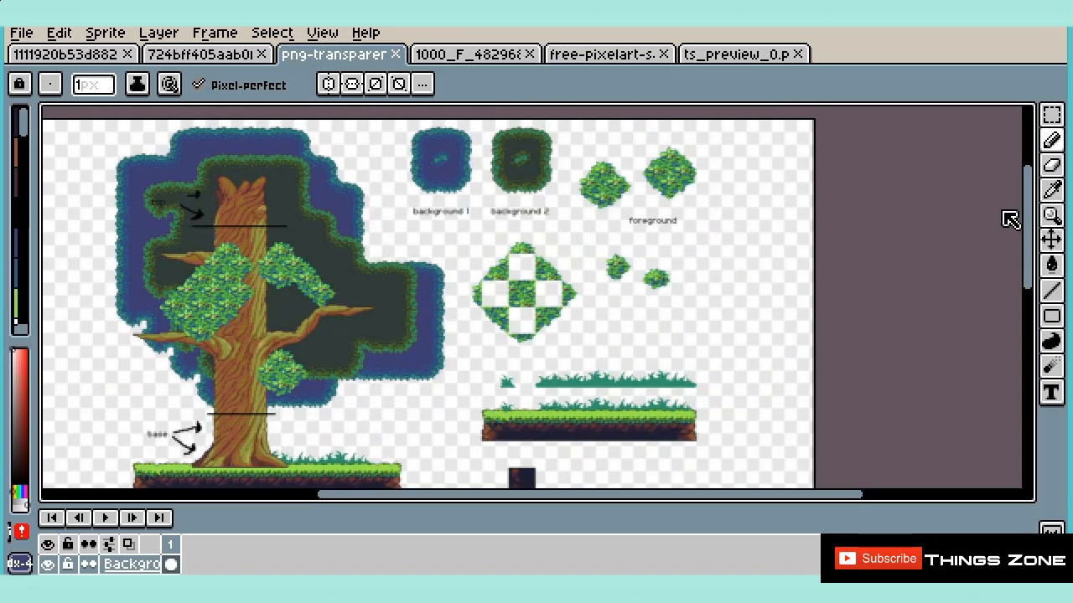
click(471, 59)
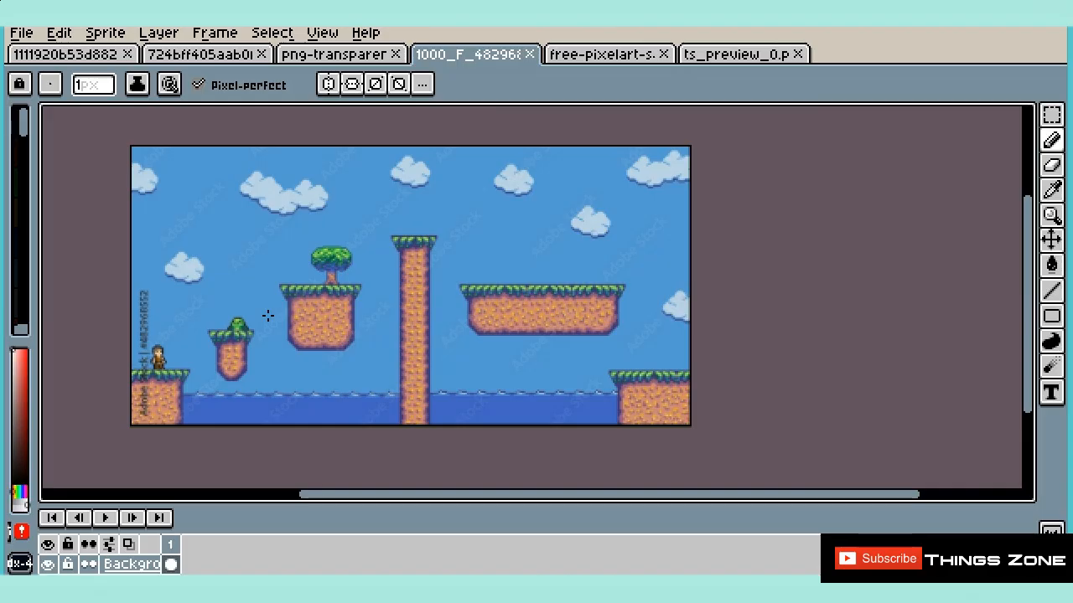
scroll(267, 315, up, 1)
click(589, 59)
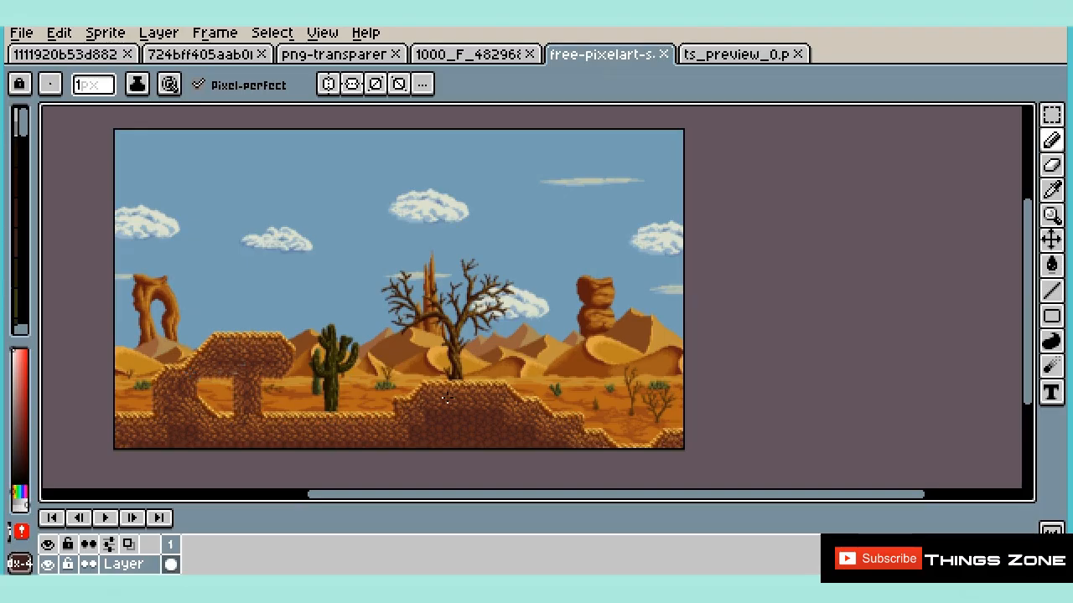
click(724, 59)
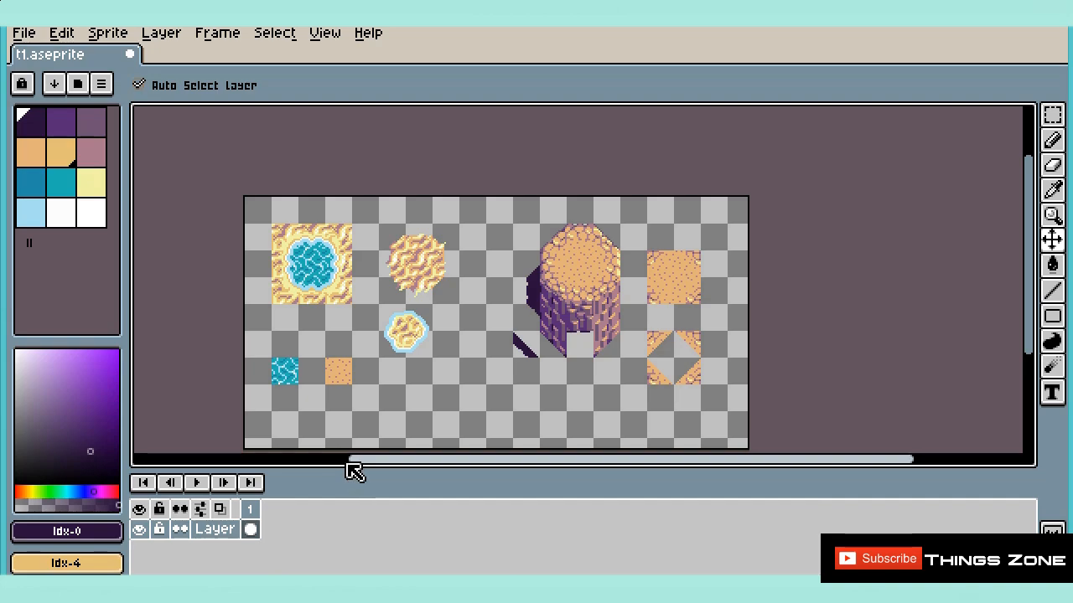
Step: Convert the only layer of t1.aseprite to a tilemap with a new tileset on a 16 × 16 grid
click(347, 465)
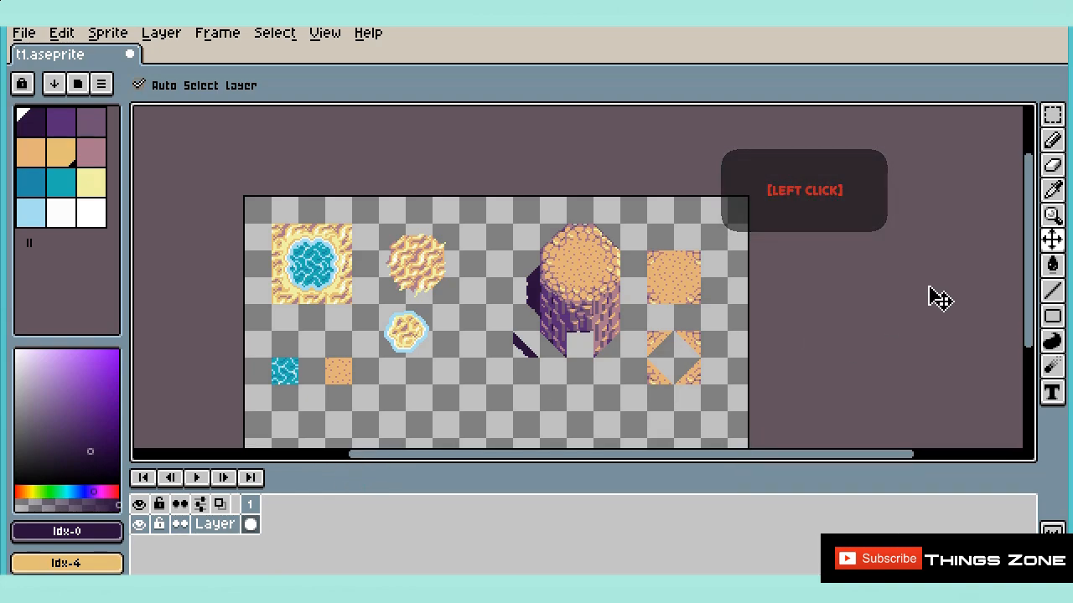
drag(1033, 337, 1029, 363)
drag(764, 218, 819, 186)
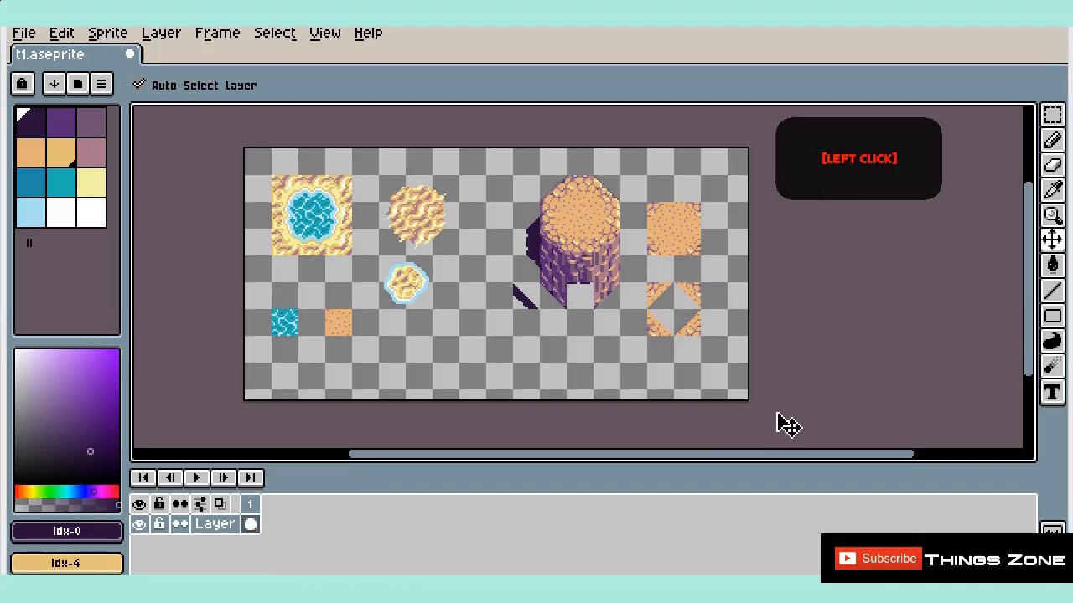
right_click(228, 531)
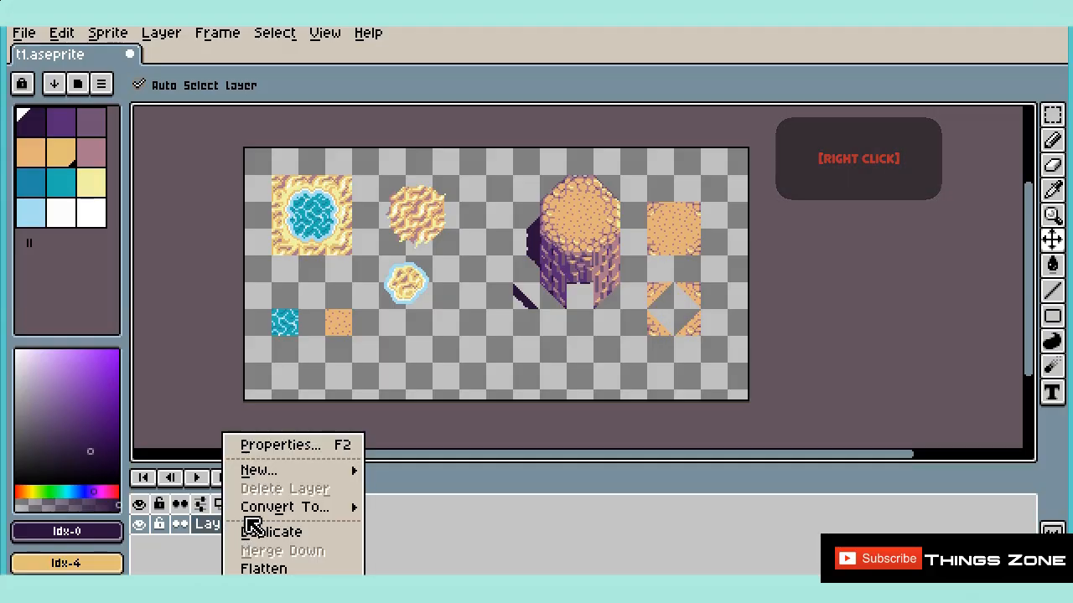
mouse_move(306, 510)
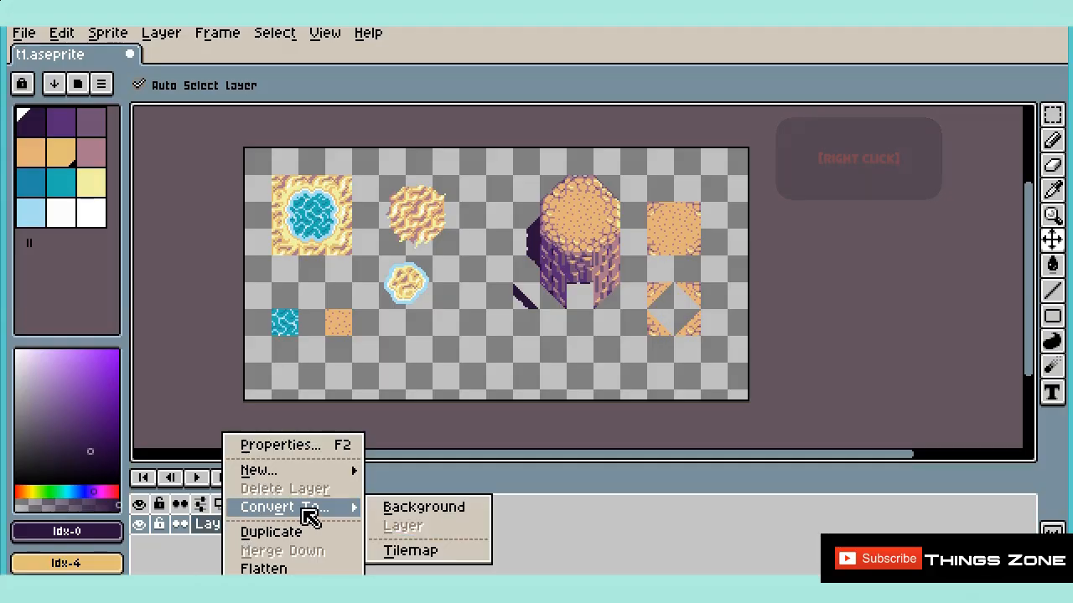
click(413, 553)
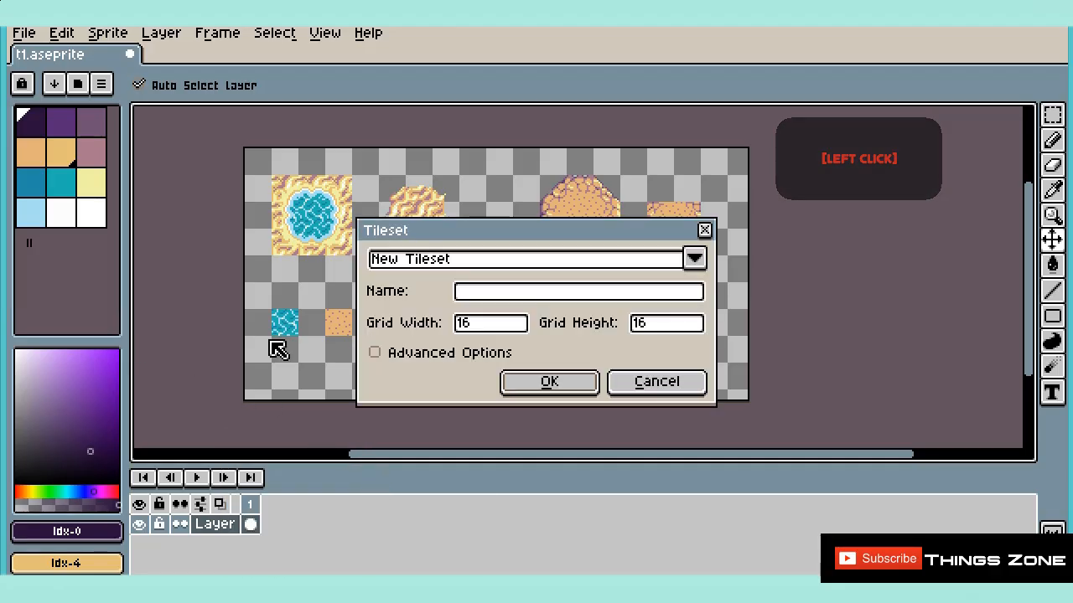
click(569, 393)
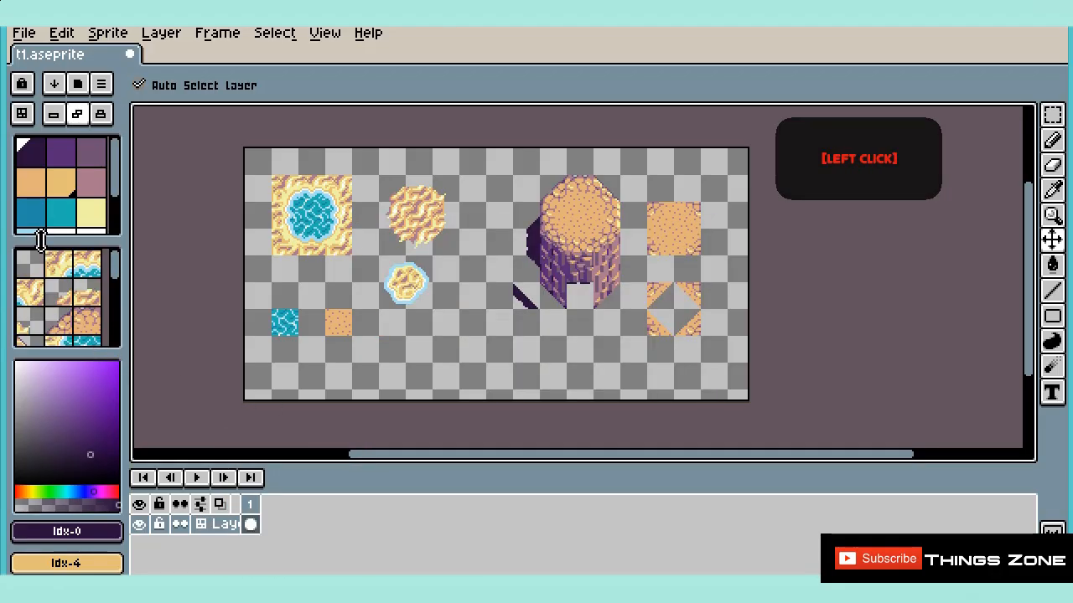
Step: Enlarge the tileset area in width and height and look through its tiles
click(107, 274)
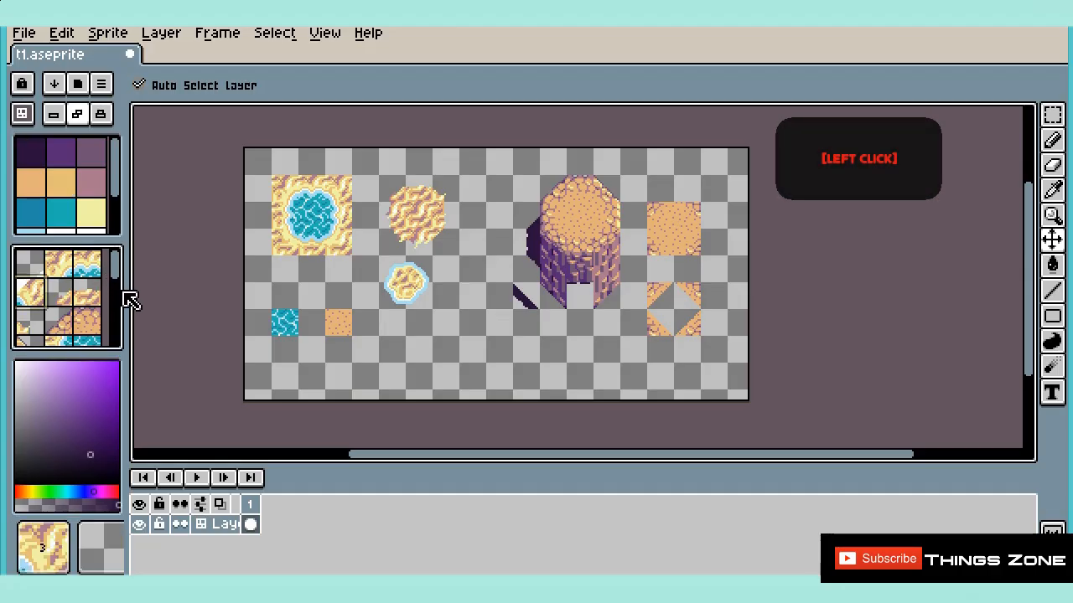
drag(126, 312, 228, 306)
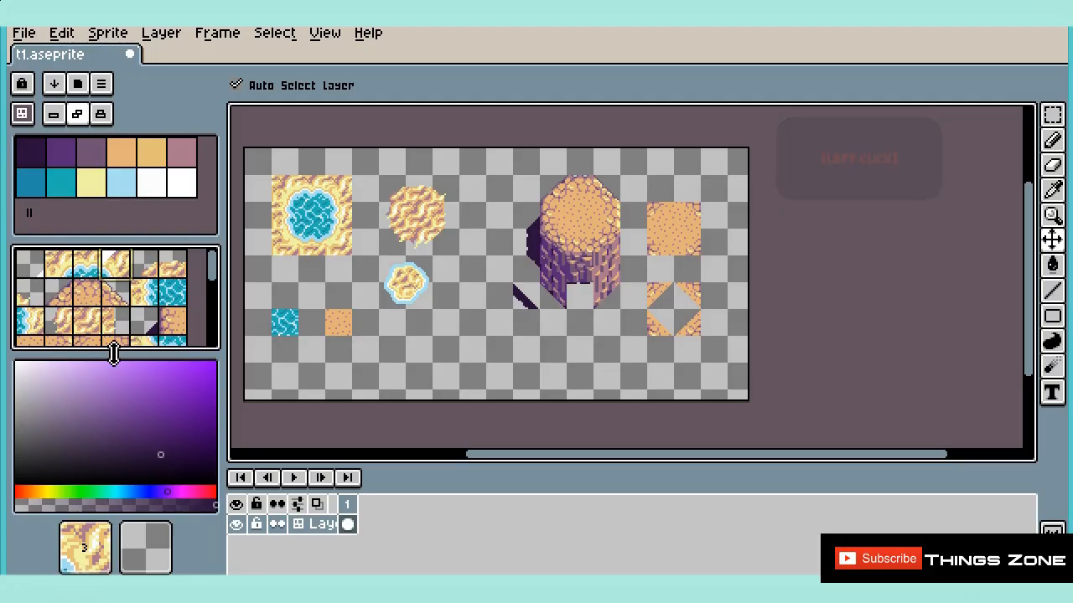
drag(113, 353, 130, 464)
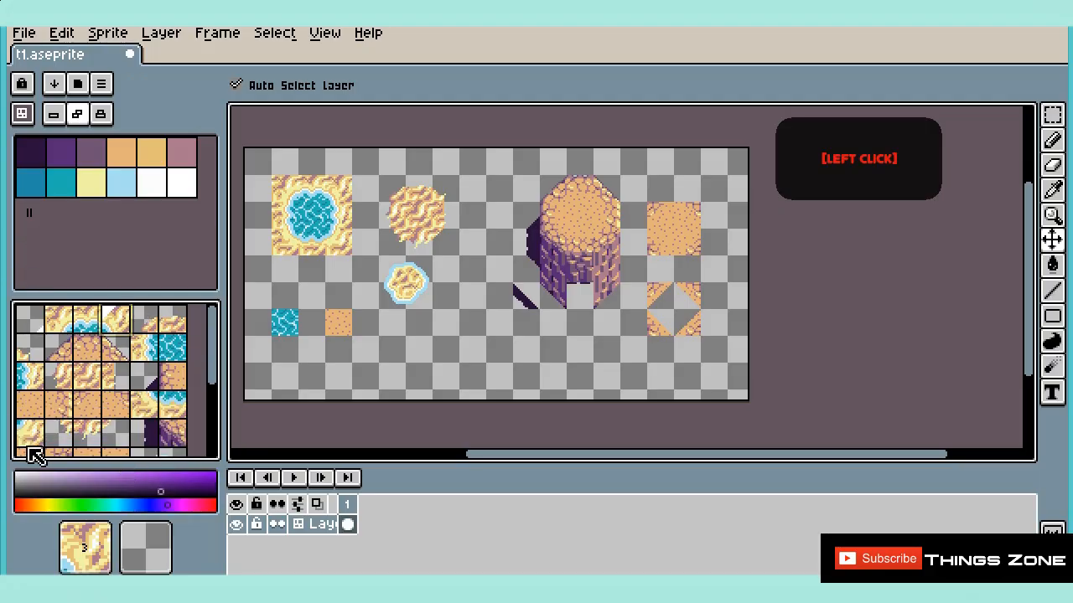
scroll(213, 360, down, 1)
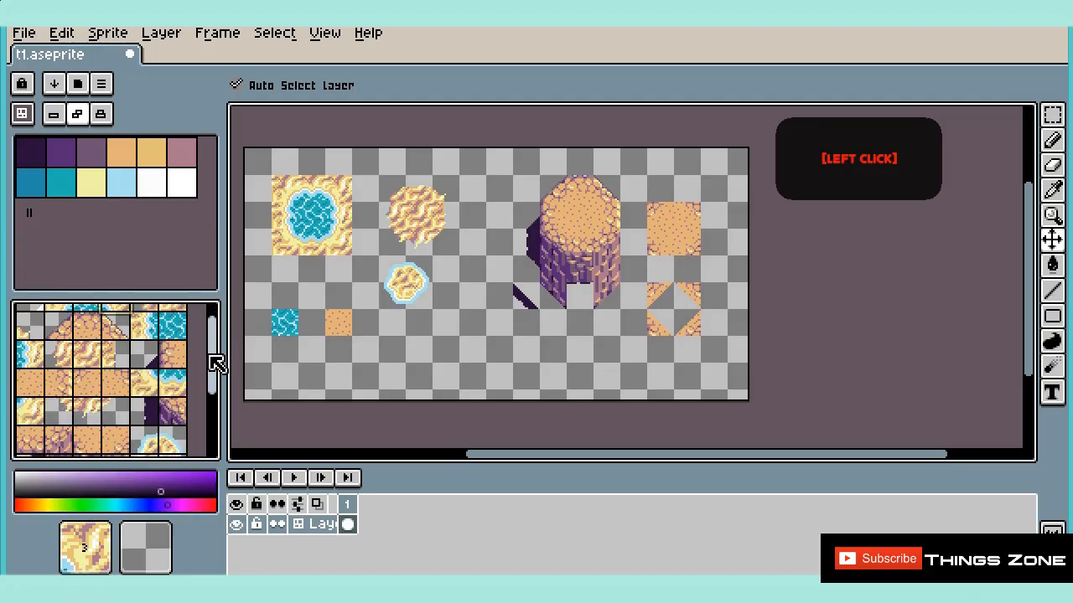
mouse_move(216, 362)
mouse_down()
mouse_move(215, 411)
mouse_move(212, 342)
mouse_up()
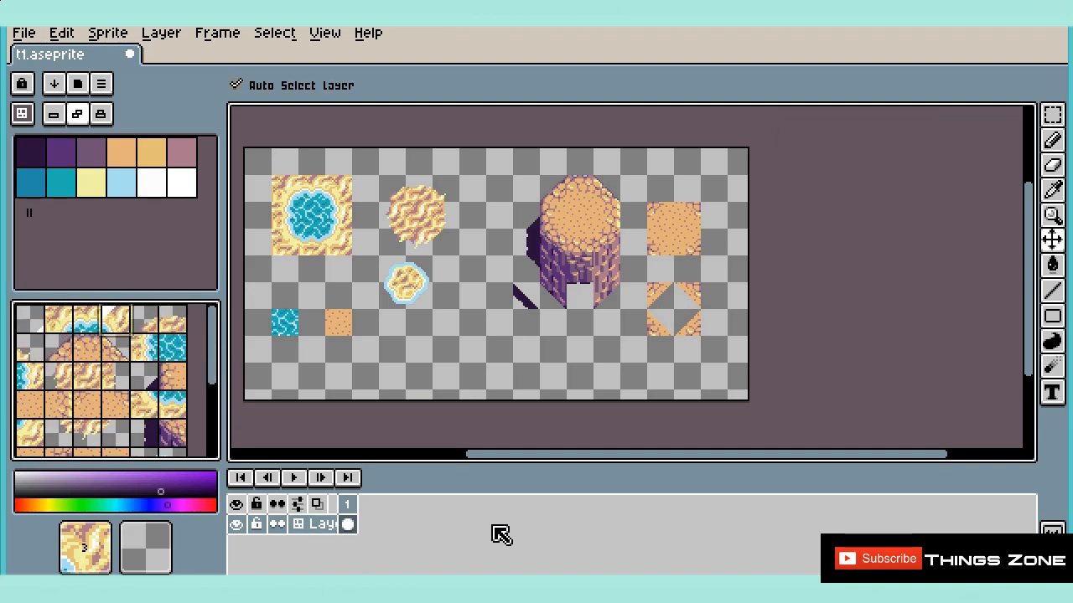
Step: Undo the tilemap conversion and narrow the colour palette area
key(z)
key(ctrl+z)
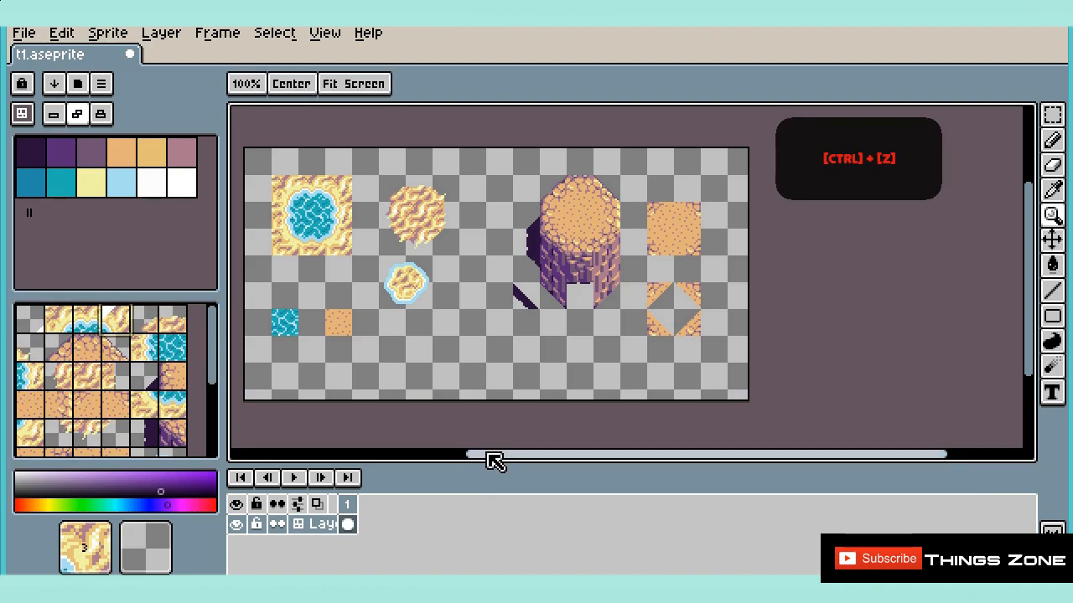
drag(223, 366, 167, 366)
Step: Convert the layer to a tilemap again with a new 16 × 16 tileset and enlarge the tileset area
click(161, 36)
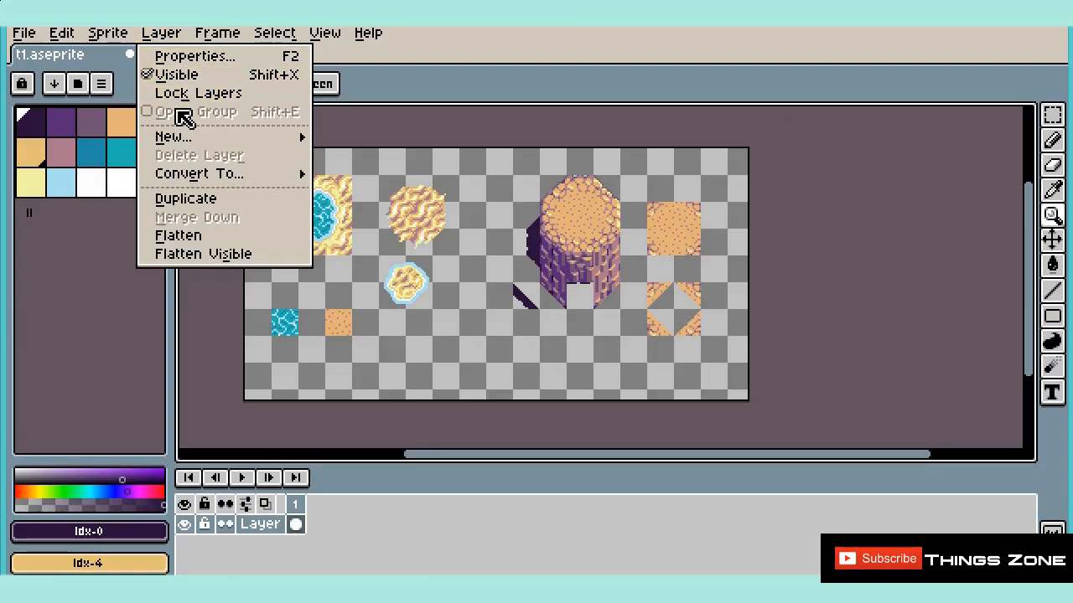
mouse_move(182, 184)
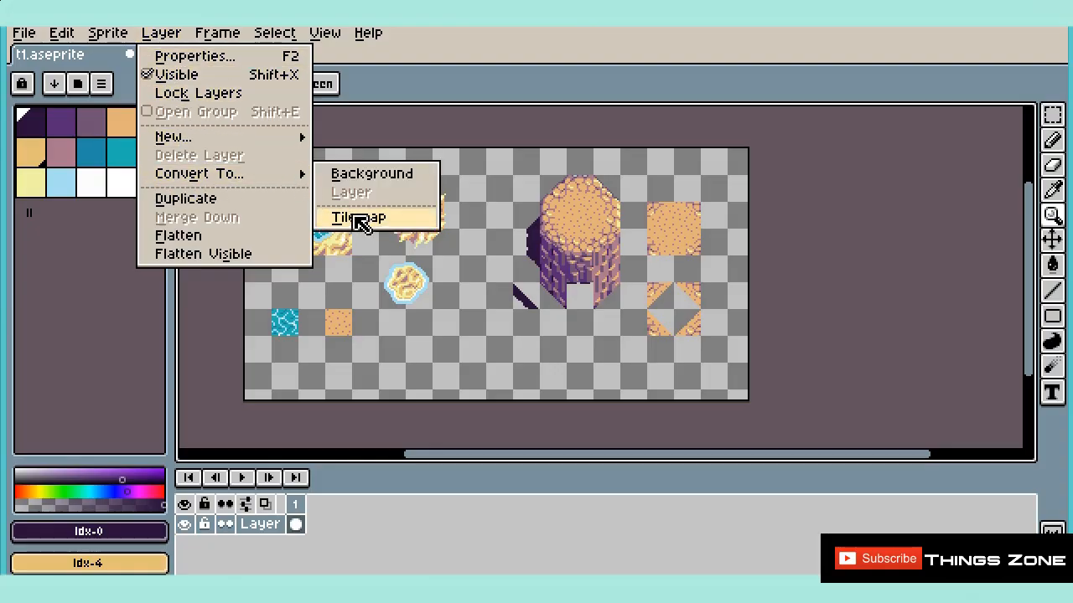
click(377, 221)
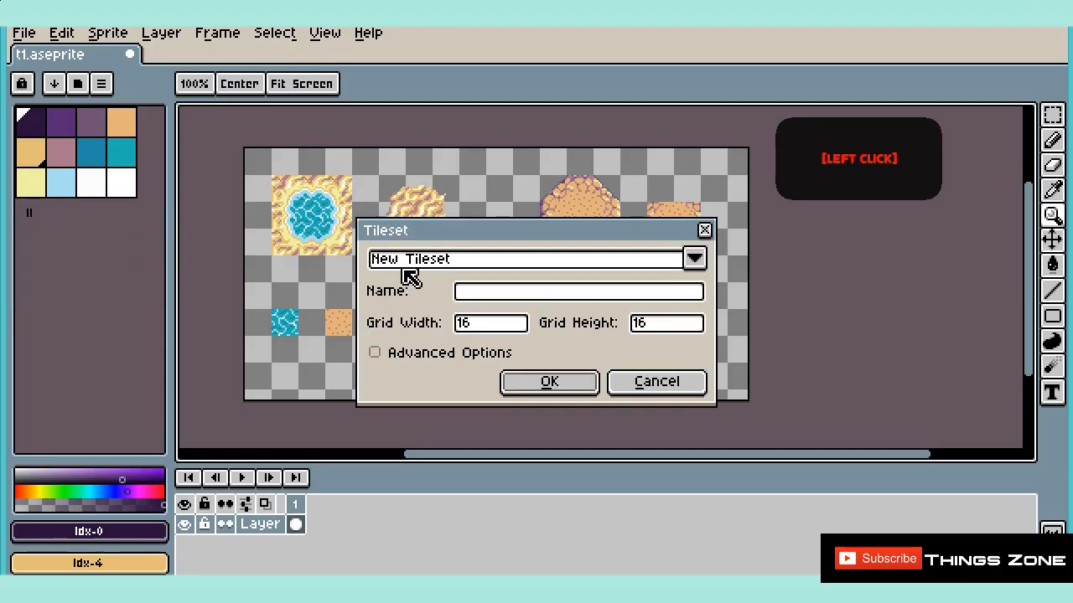
click(551, 382)
drag(163, 336, 165, 424)
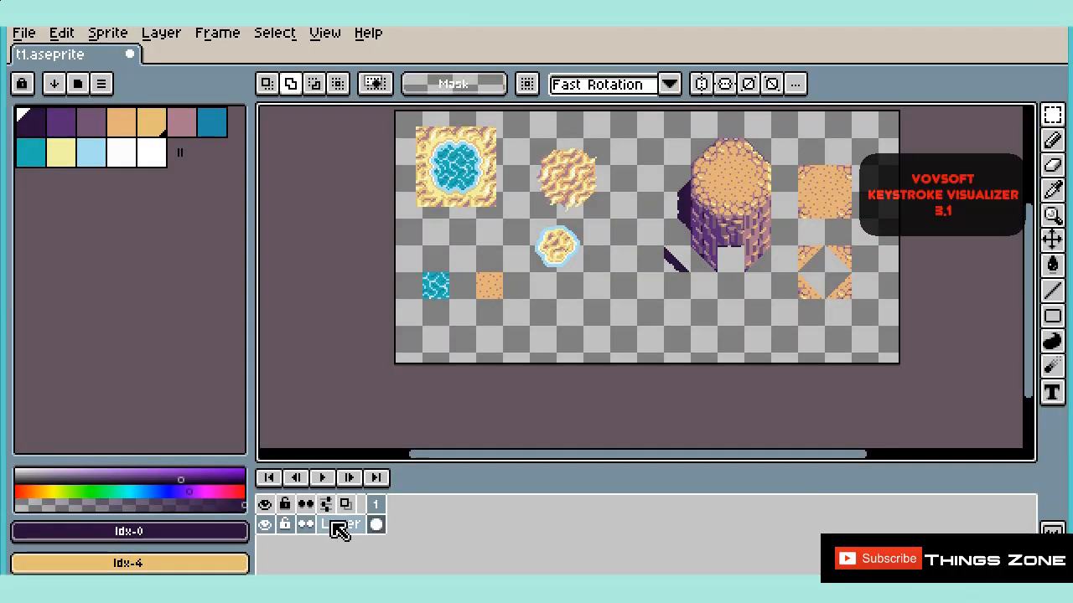
Step: Convert the normal layer to a tilemap using a new tileset with grid width and height 16
right_click(339, 528)
mouse_move(402, 505)
click(531, 550)
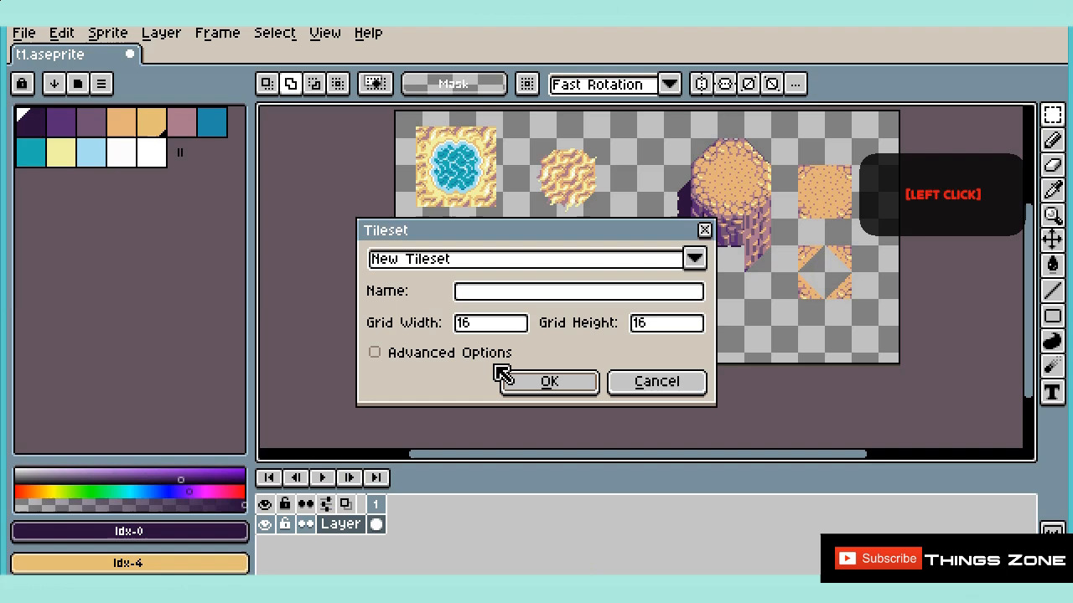
click(517, 381)
Step: Select tile 2 in the tileset, compare it with the pond artwork on the canvas, and undo the tilemap conversion
scroll(409, 122, up, 4)
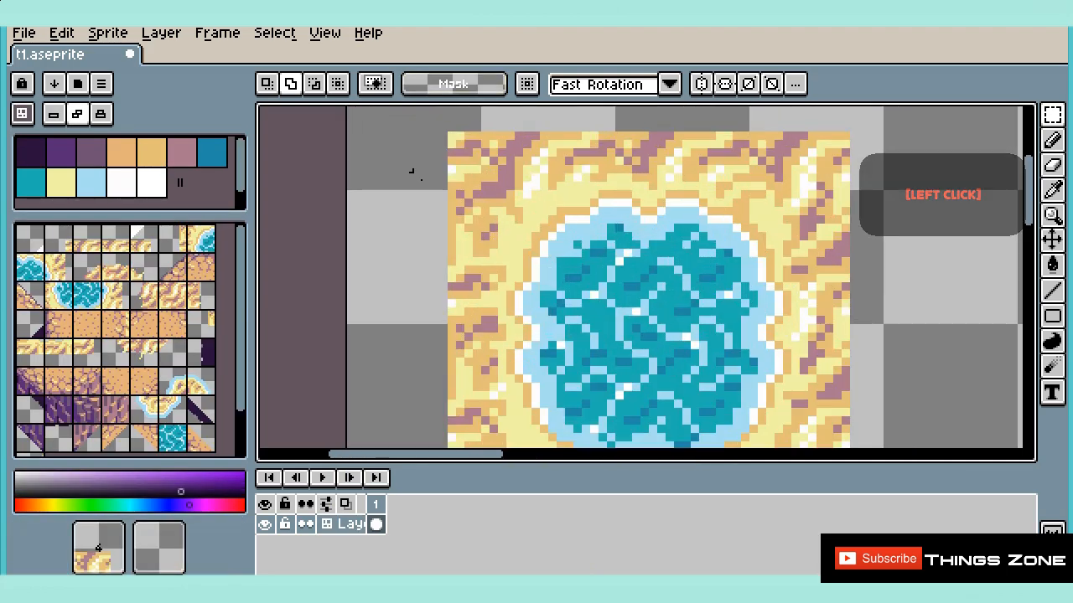
click(92, 246)
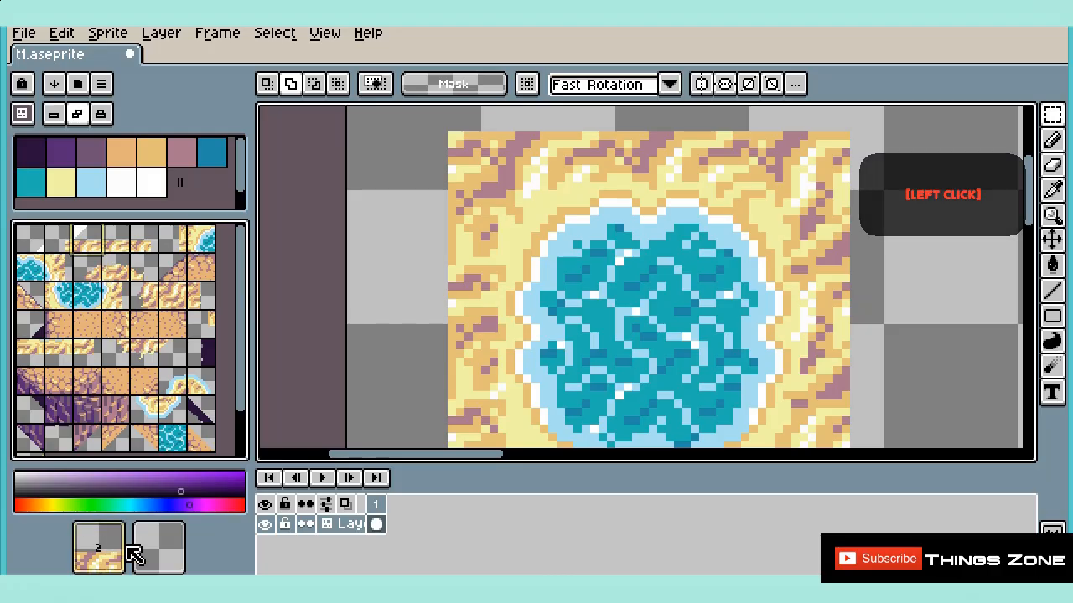
scroll(489, 235, down, 2)
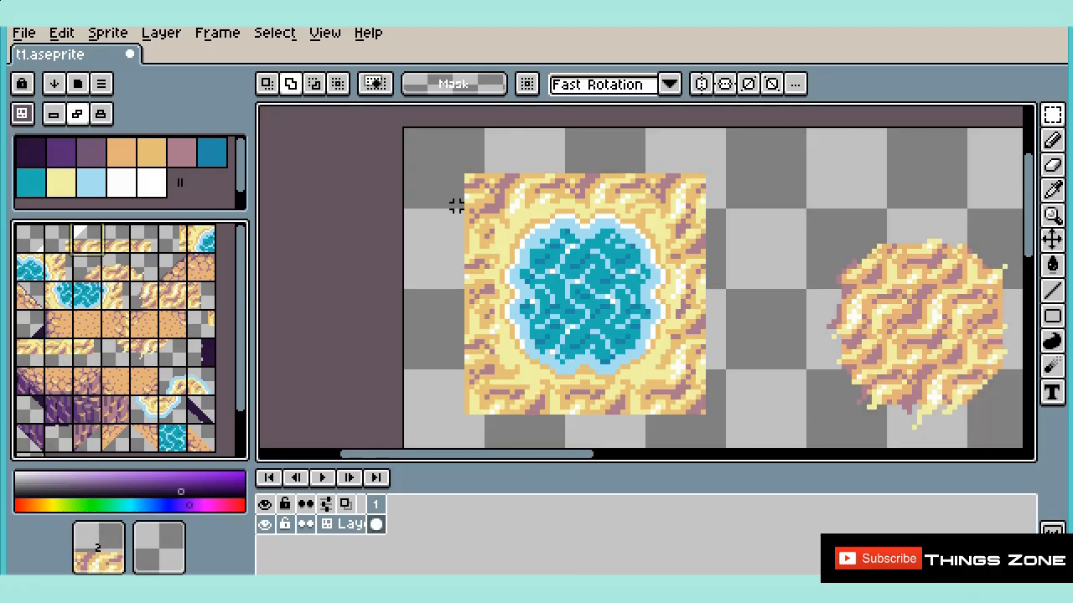
scroll(491, 243, down, 2)
scroll(534, 251, up, 1)
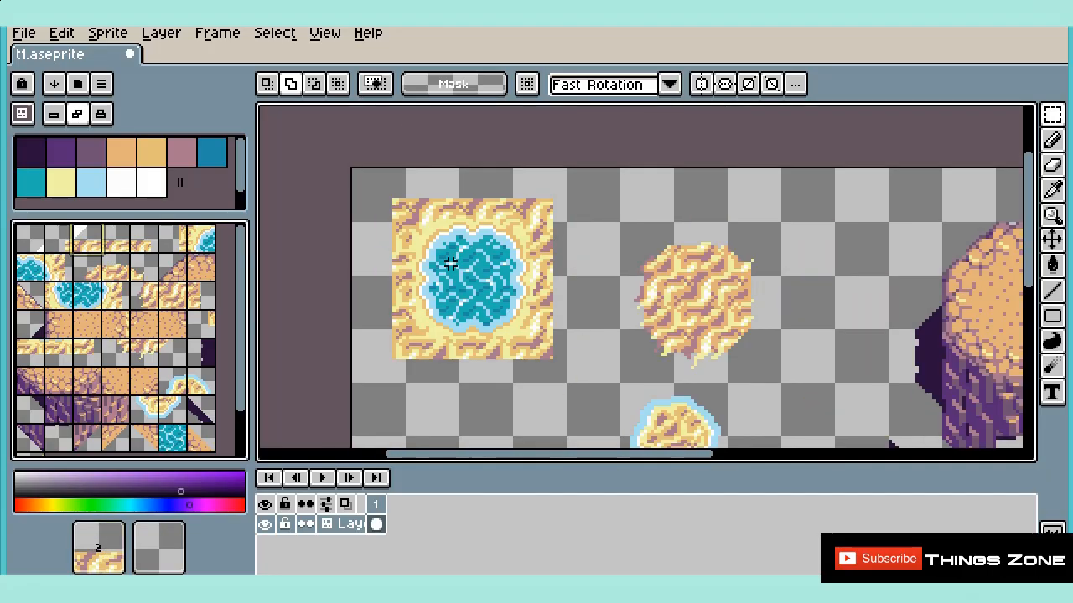
key(ctrl)
key(ctrl+z)
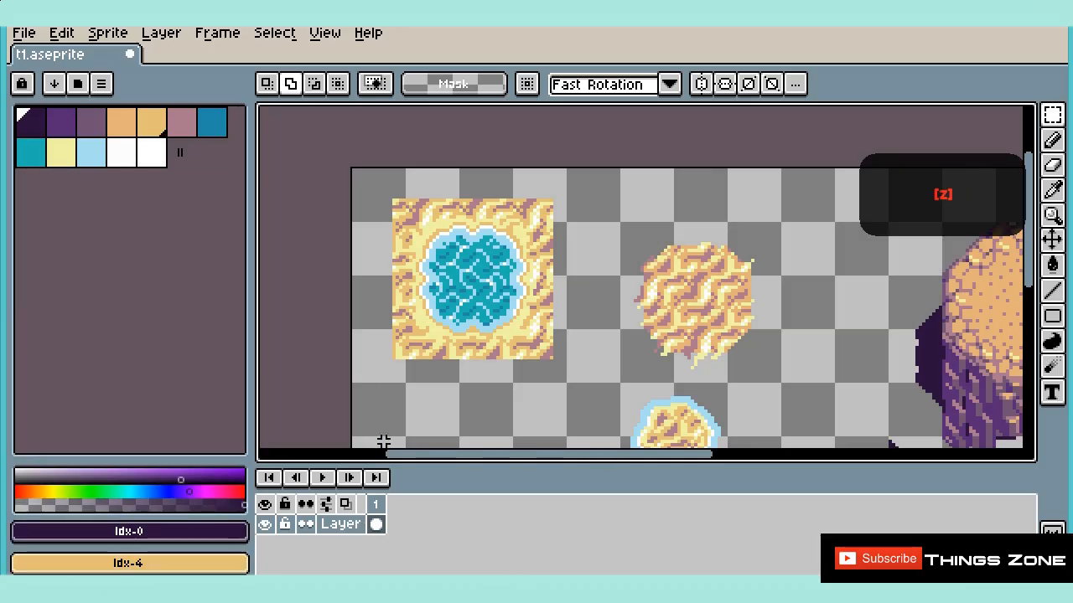
Step: Display the pixel grid over the canvas with origin 0, 0 and a cell size of 16 × 16
click(331, 39)
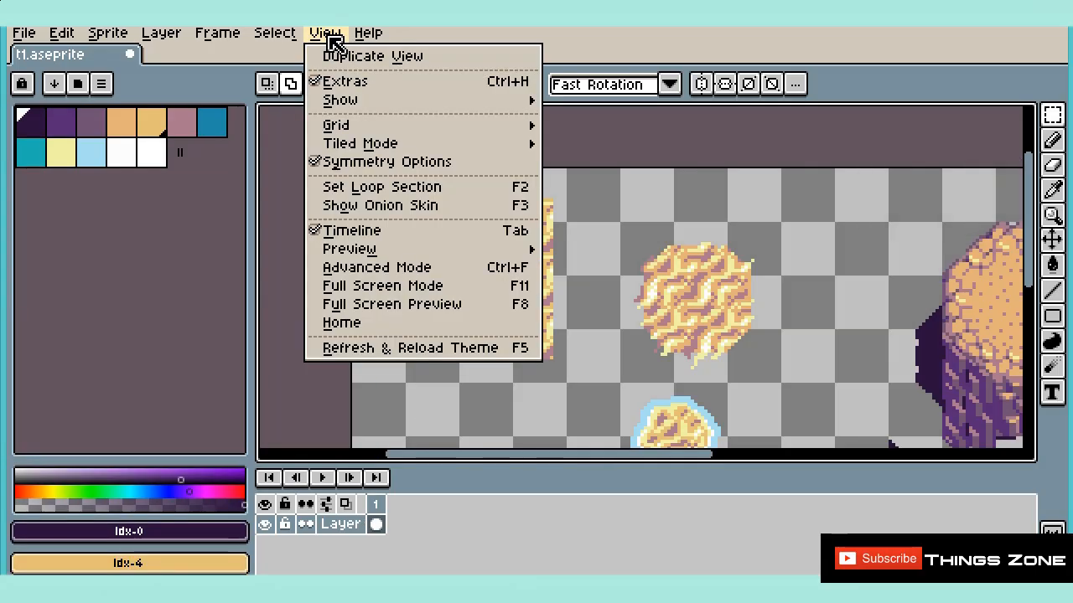
mouse_move(376, 126)
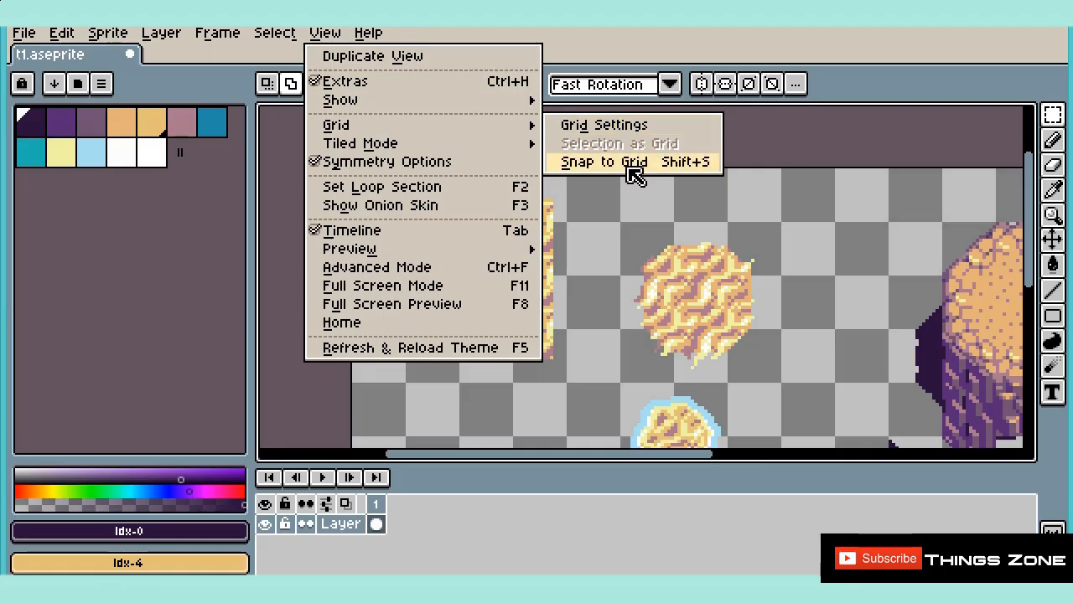
click(610, 127)
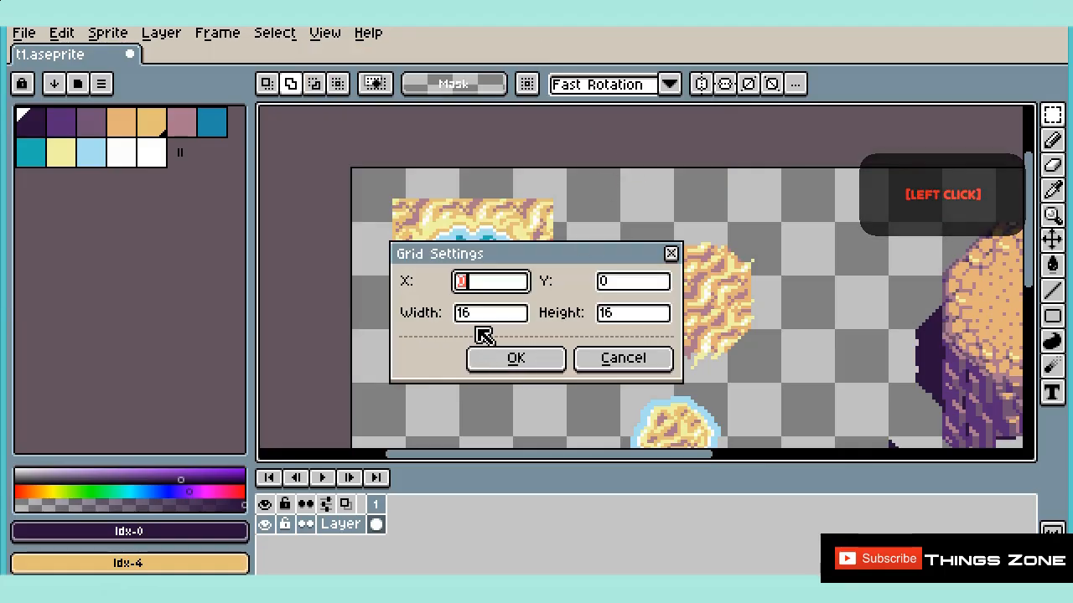
click(523, 358)
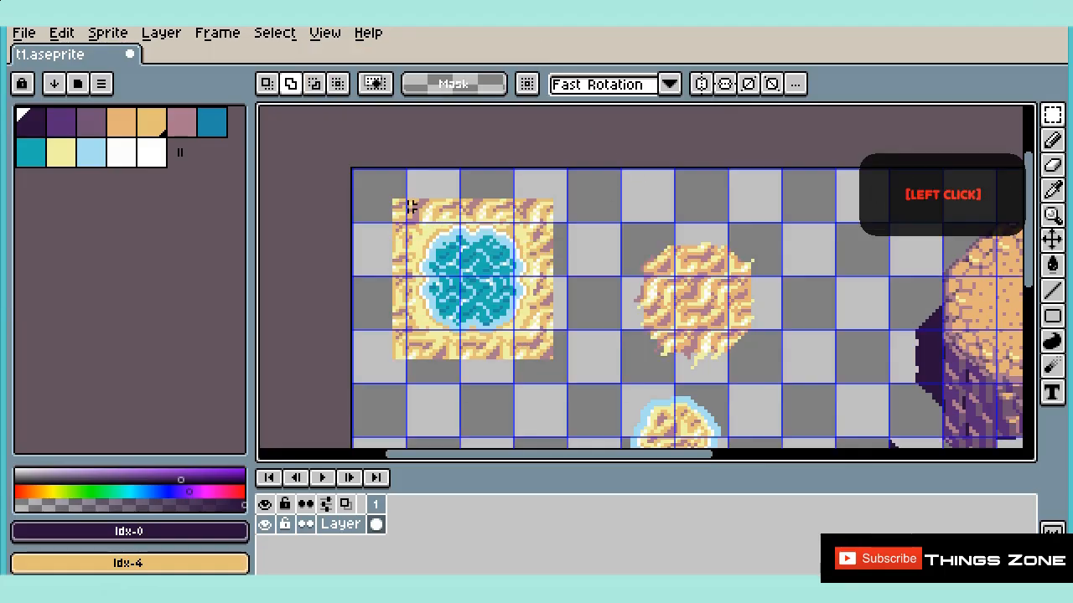
Step: Select the square pond artwork, move it so its edges line up with the grid cells, and clear the selection
scroll(412, 208, up, 1)
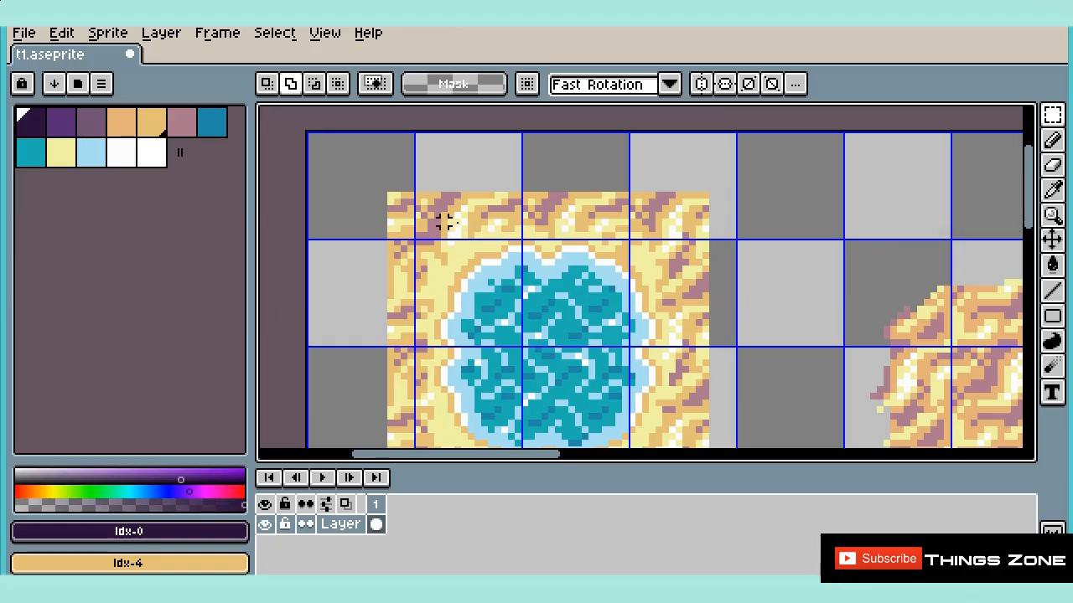
scroll(692, 201, down, 1)
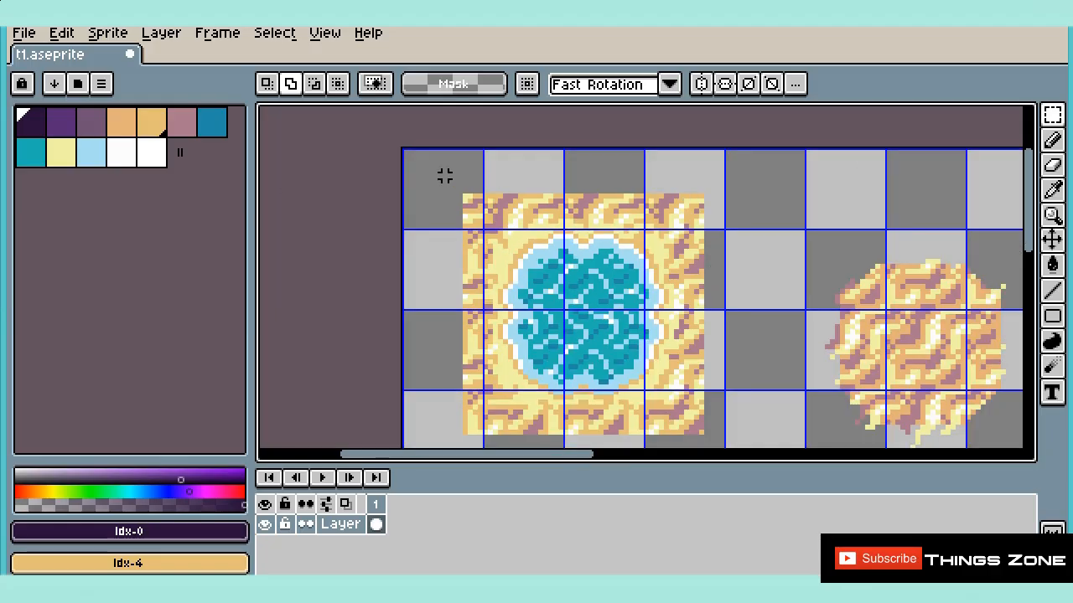
drag(444, 175, 741, 444)
scroll(575, 244, down, 1)
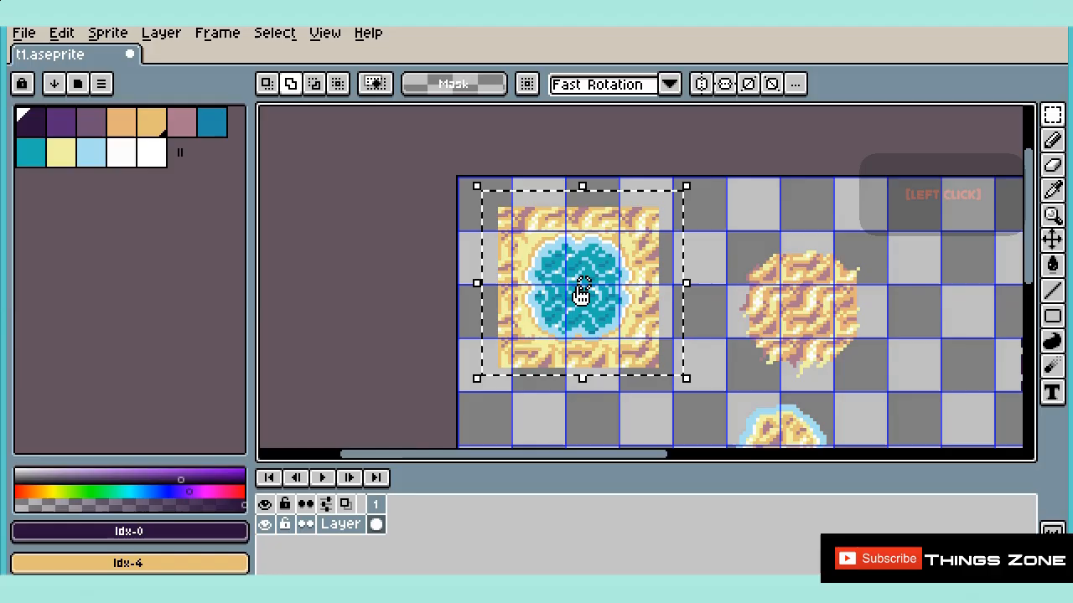
scroll(580, 293, up, 1)
drag(478, 182, 491, 227)
scroll(495, 222, down, 2)
scroll(536, 218, up, 1)
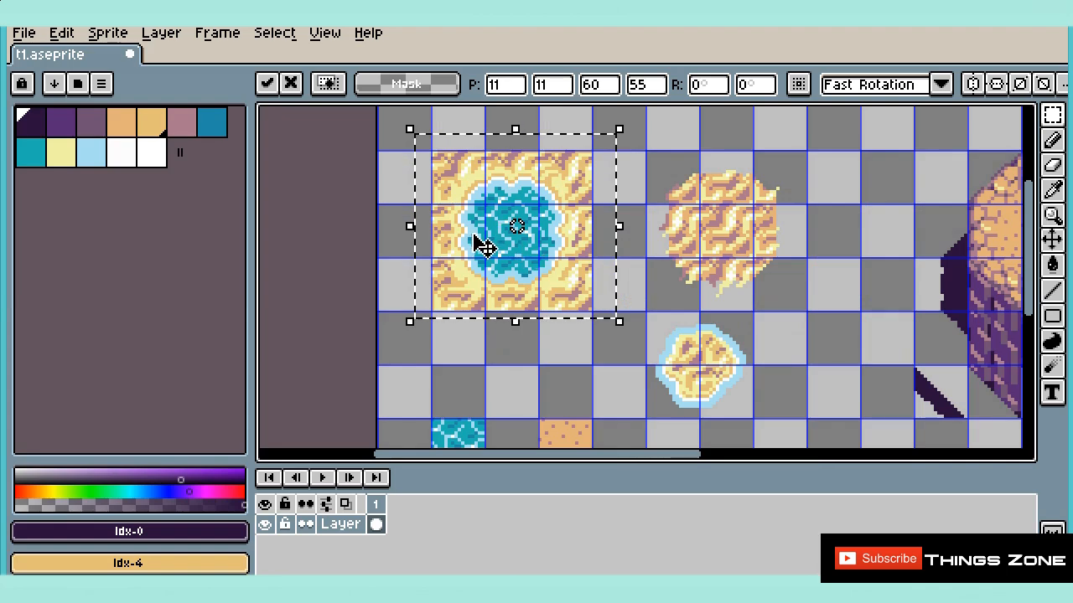
key(ctrl)
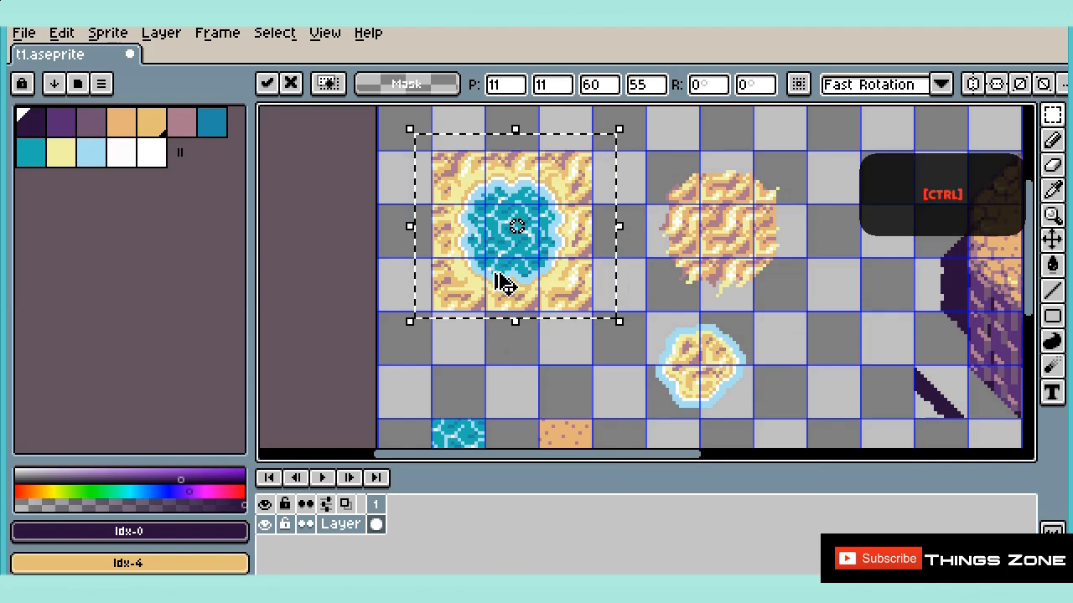
key(ctrl+d)
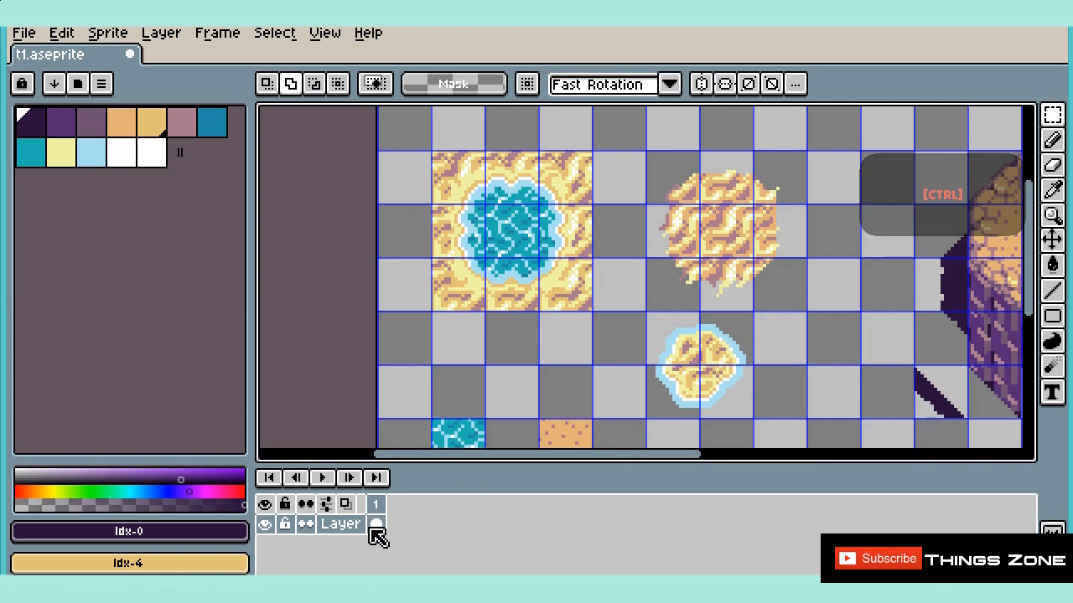
Step: Convert the layer to a tilemap with a new 16 × 16 tileset and pick pond tiles in it to check their alignment
click(324, 31)
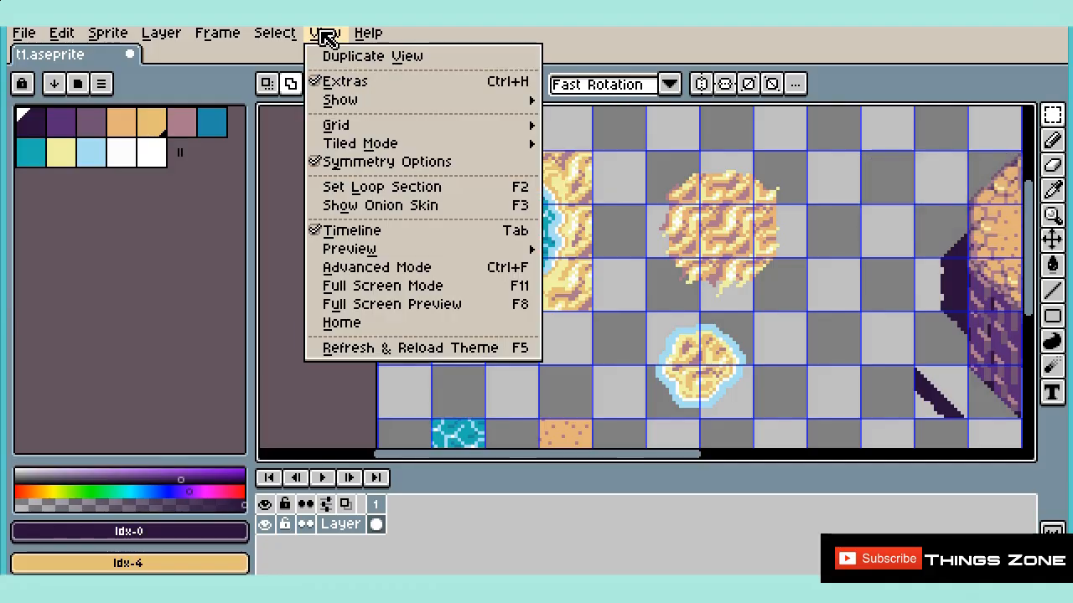
right_click(358, 522)
right_click(357, 529)
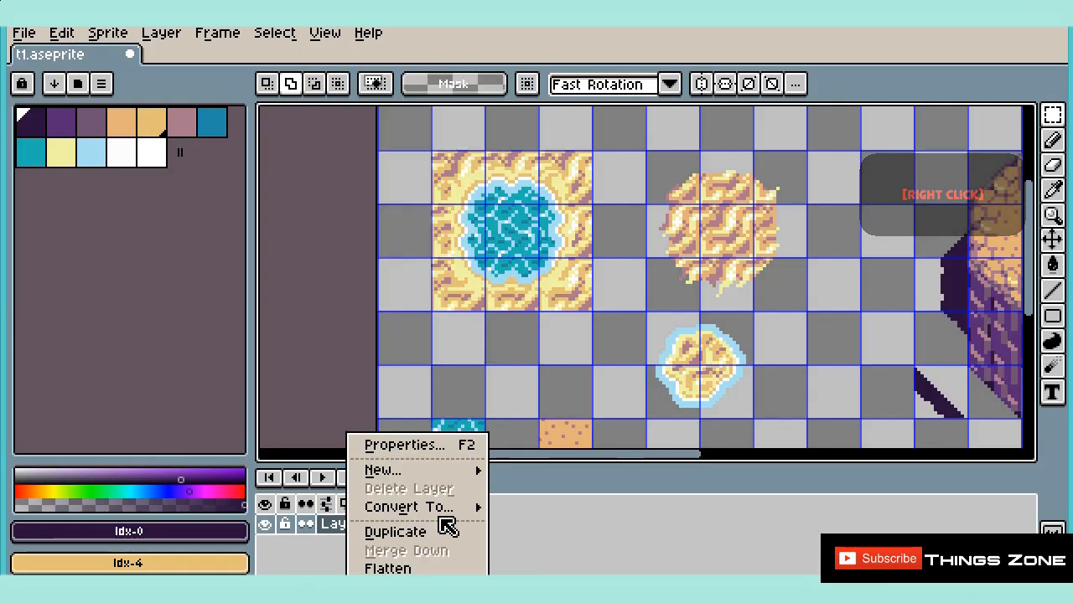
mouse_move(460, 509)
click(532, 557)
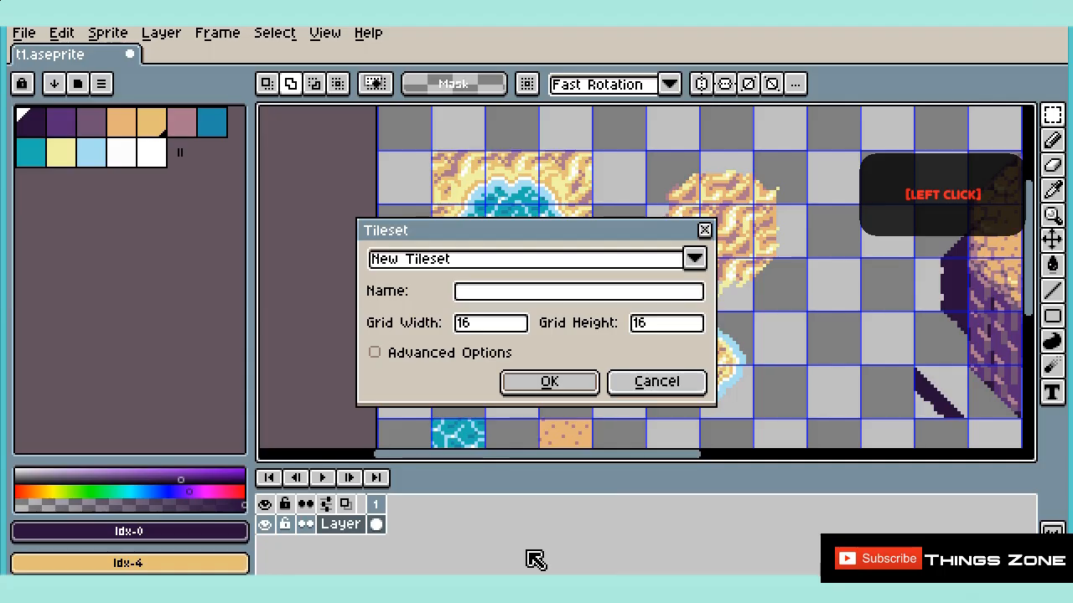
click(548, 384)
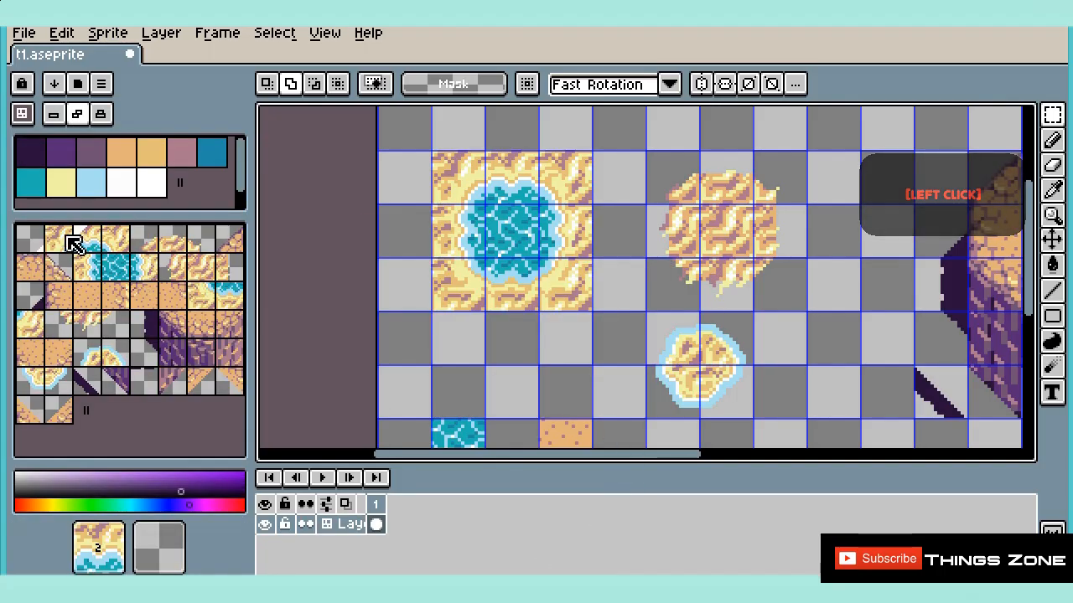
click(57, 239)
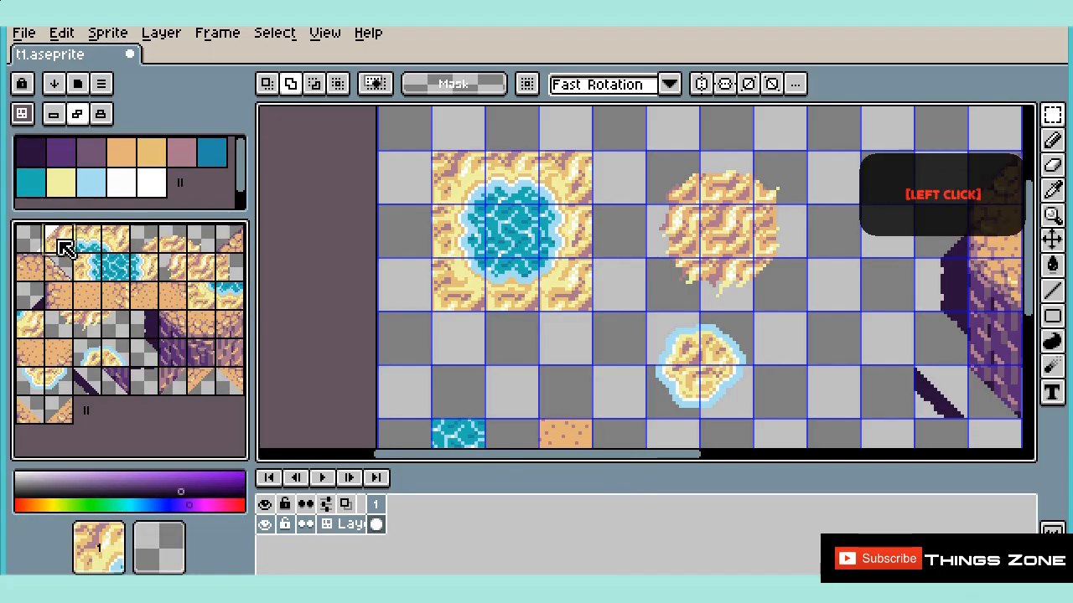
click(92, 255)
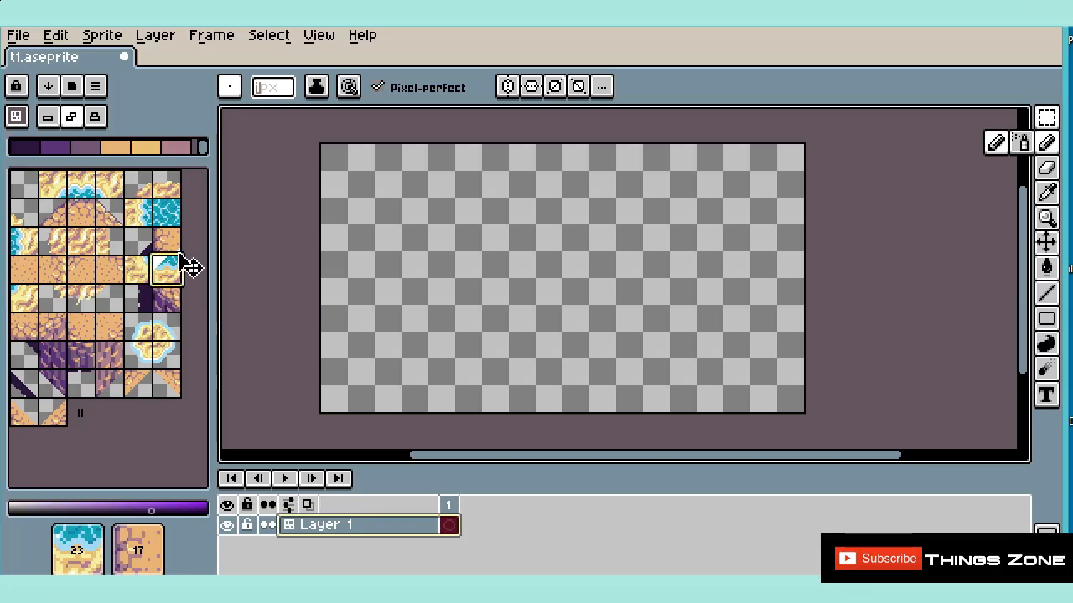
Step: Move the pond's left, centre and right middle-row tiles directly beneath its top-row tiles in the tileset
click(137, 214)
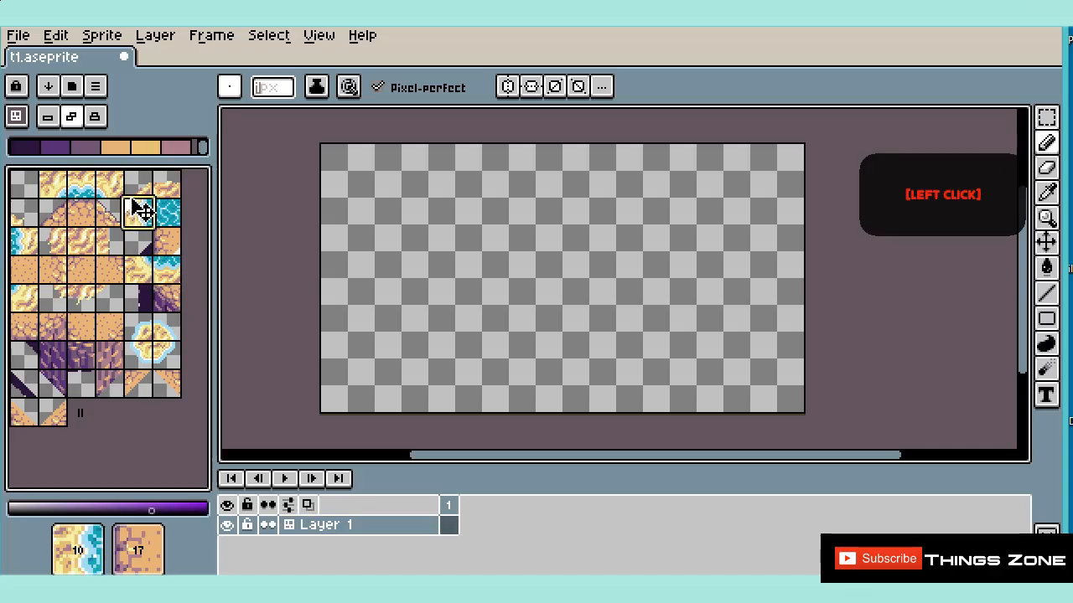
drag(58, 203, 60, 204)
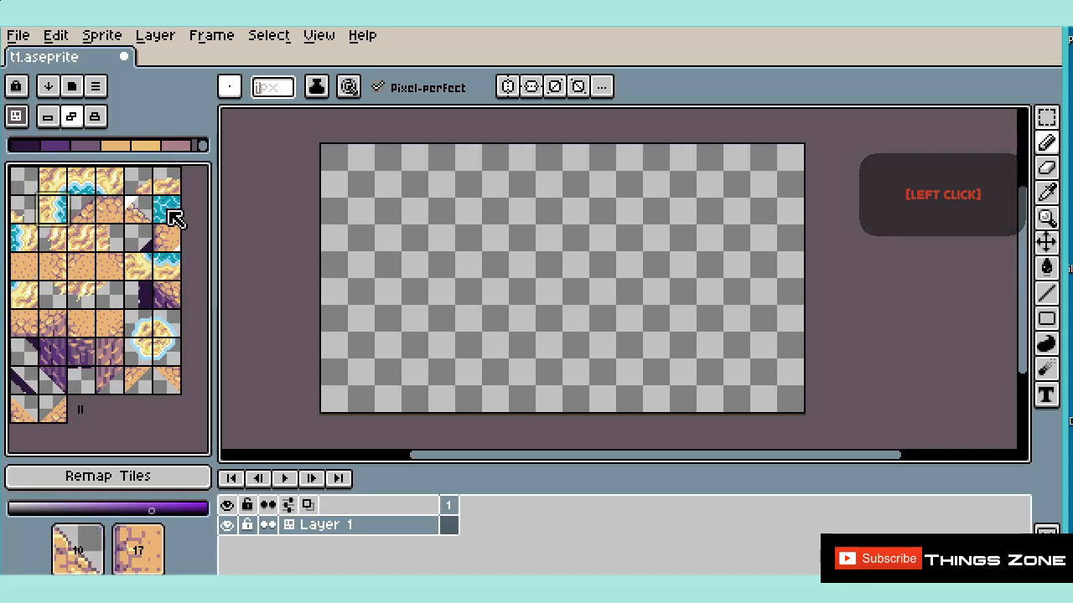
click(168, 211)
drag(166, 196, 92, 210)
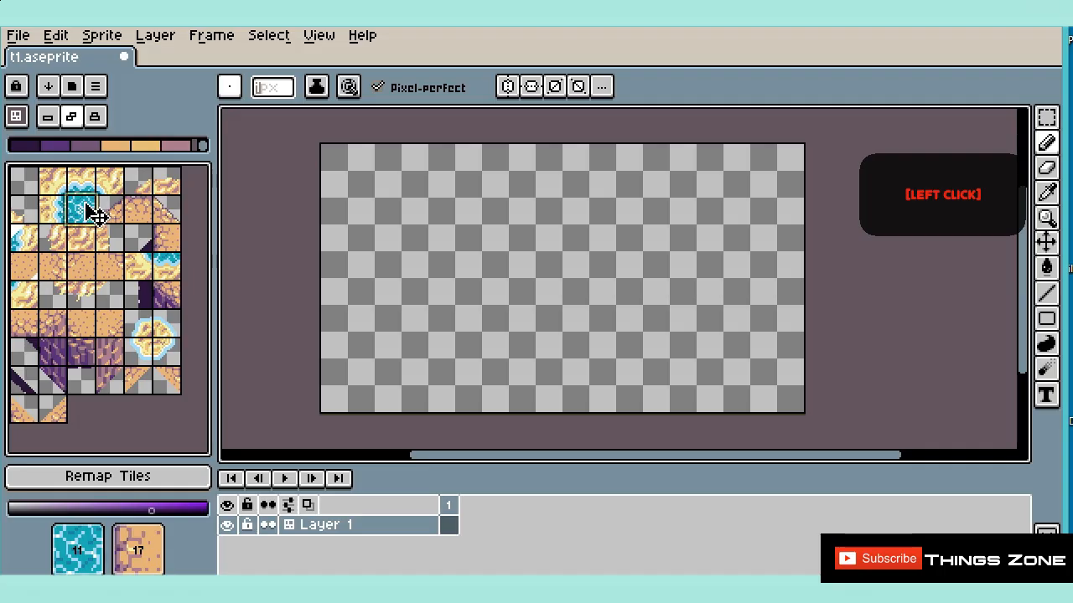
click(32, 235)
drag(31, 234, 115, 220)
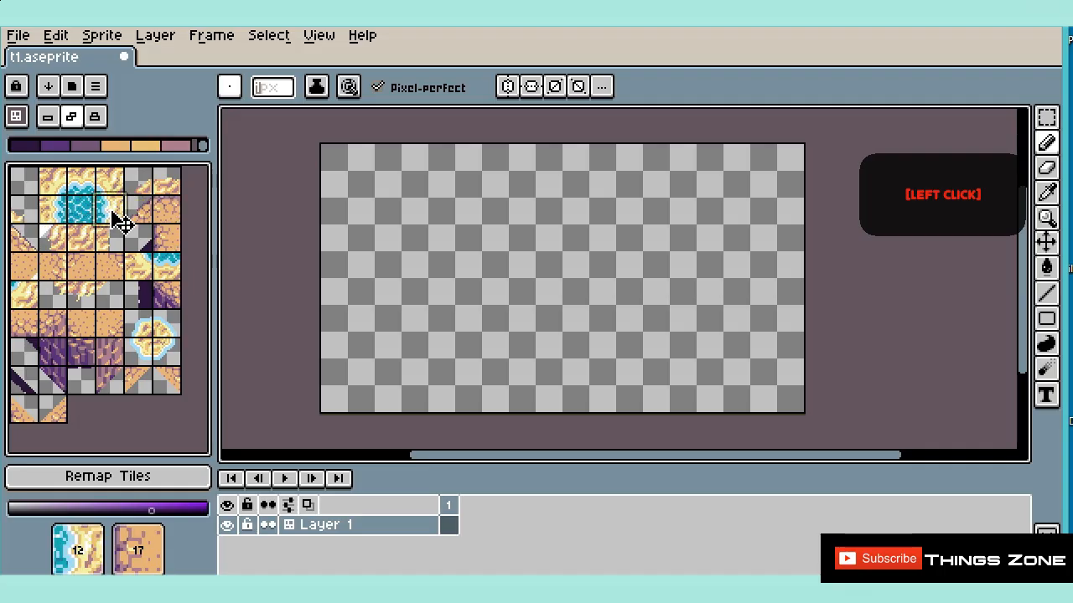
Step: Arrange the pond's three bottom-row tiles beneath its middle row in the tileset and remap the tiles
click(25, 300)
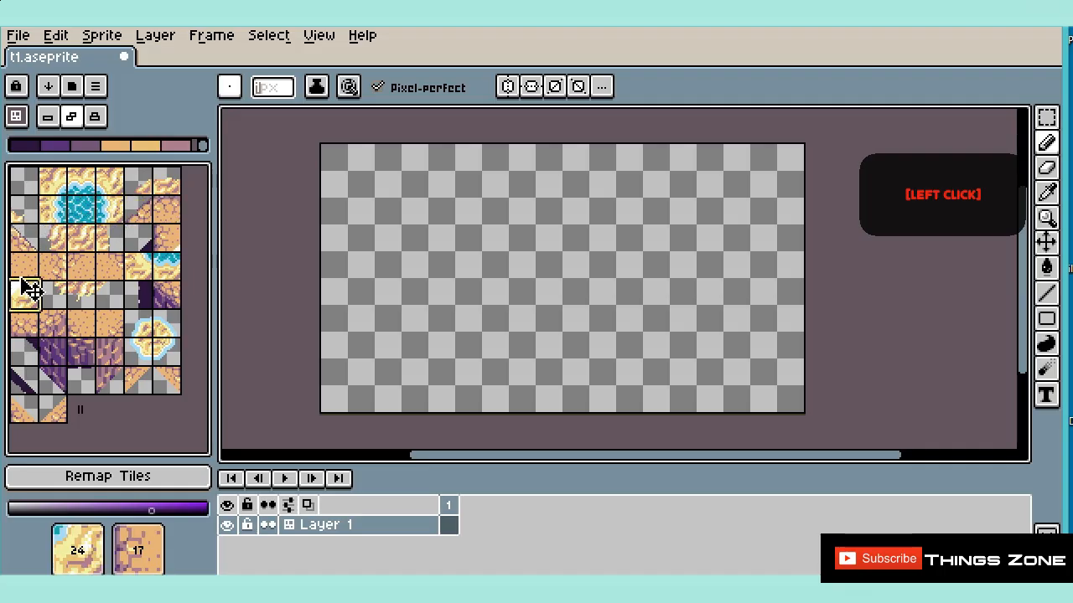
drag(30, 289, 107, 239)
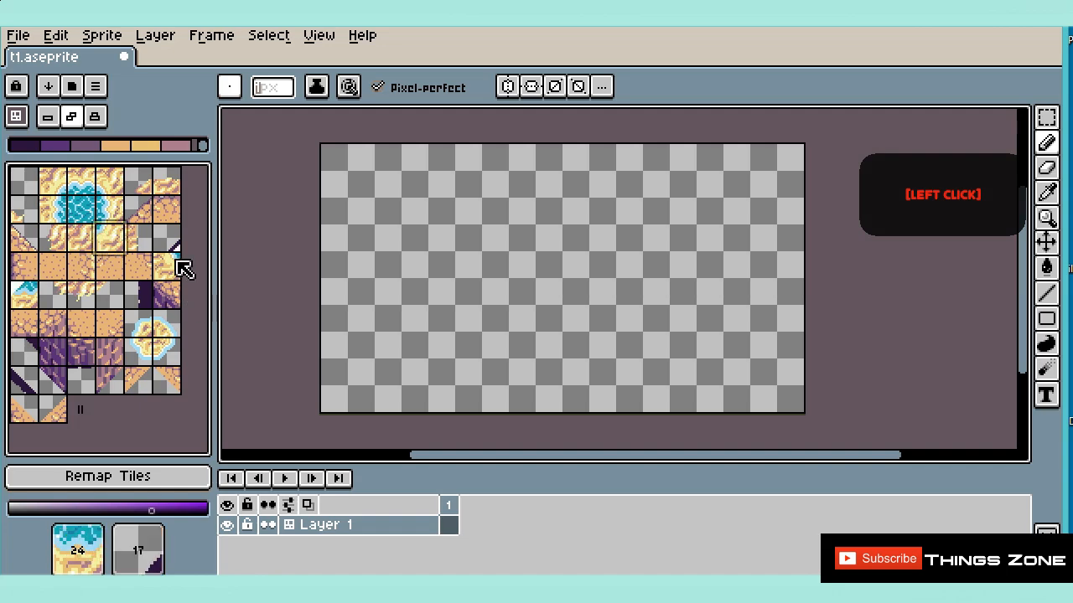
drag(168, 263, 54, 251)
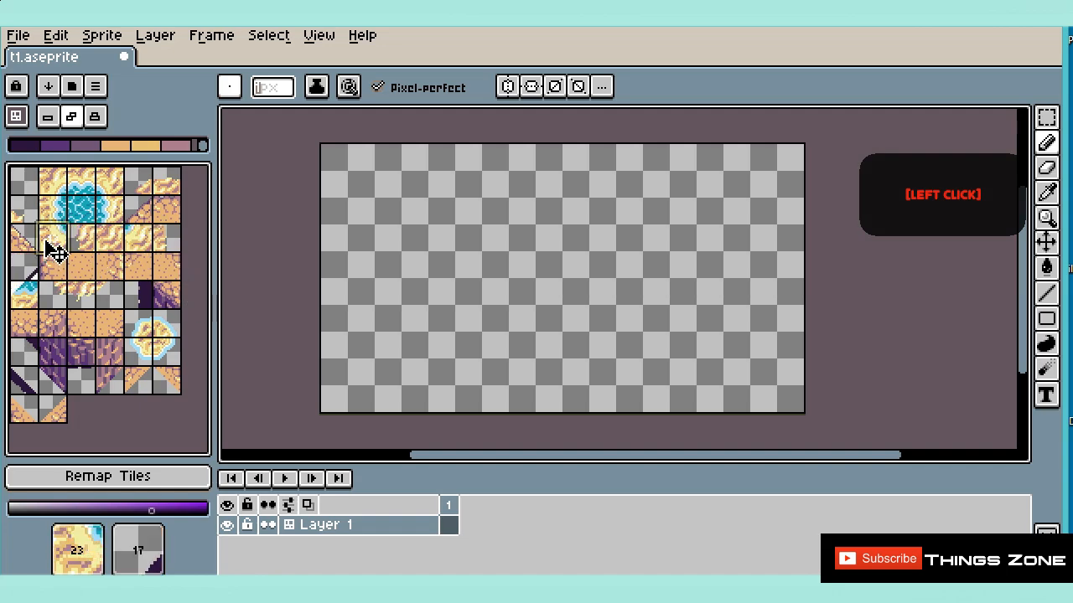
click(37, 293)
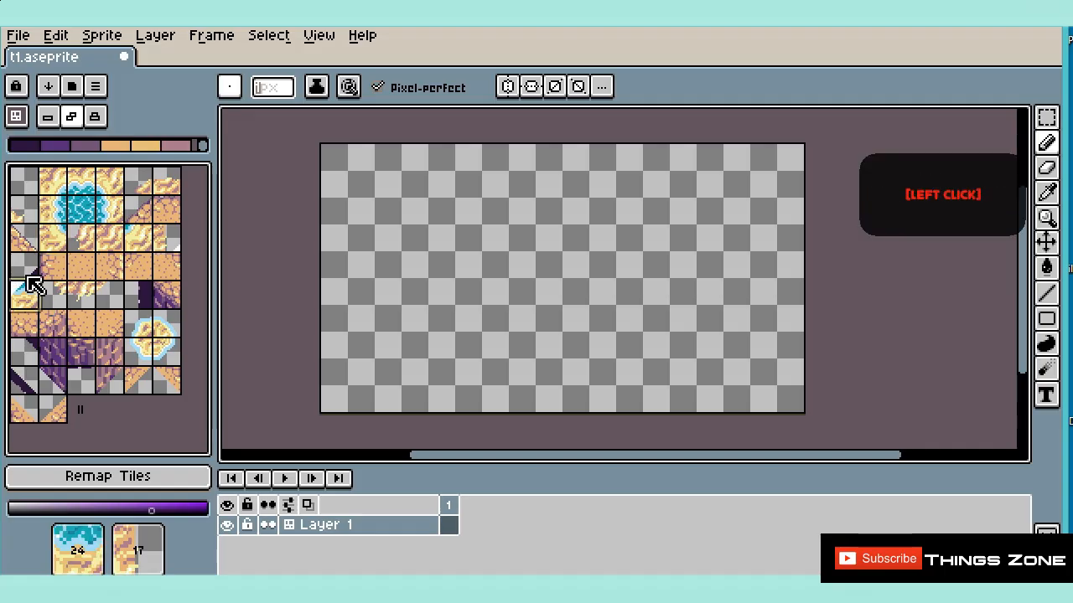
drag(26, 283, 80, 240)
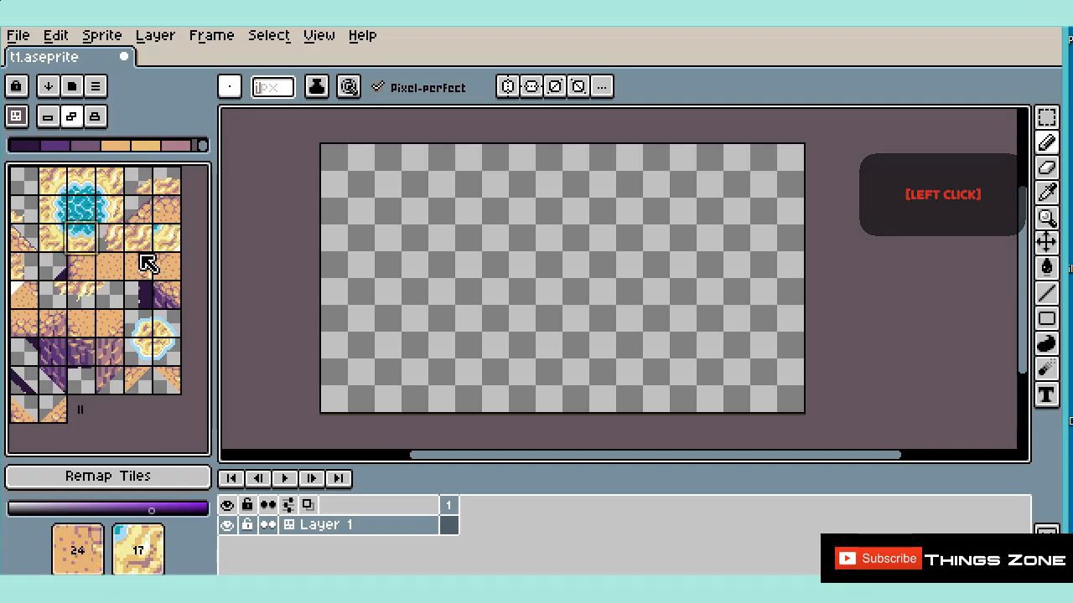
click(161, 228)
drag(163, 228, 111, 237)
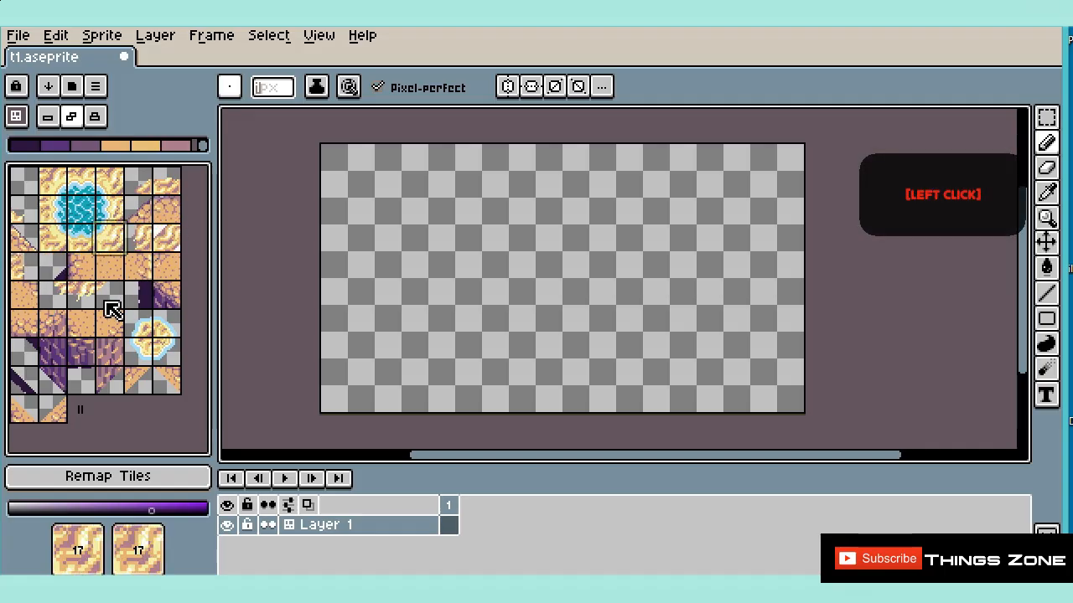
click(83, 476)
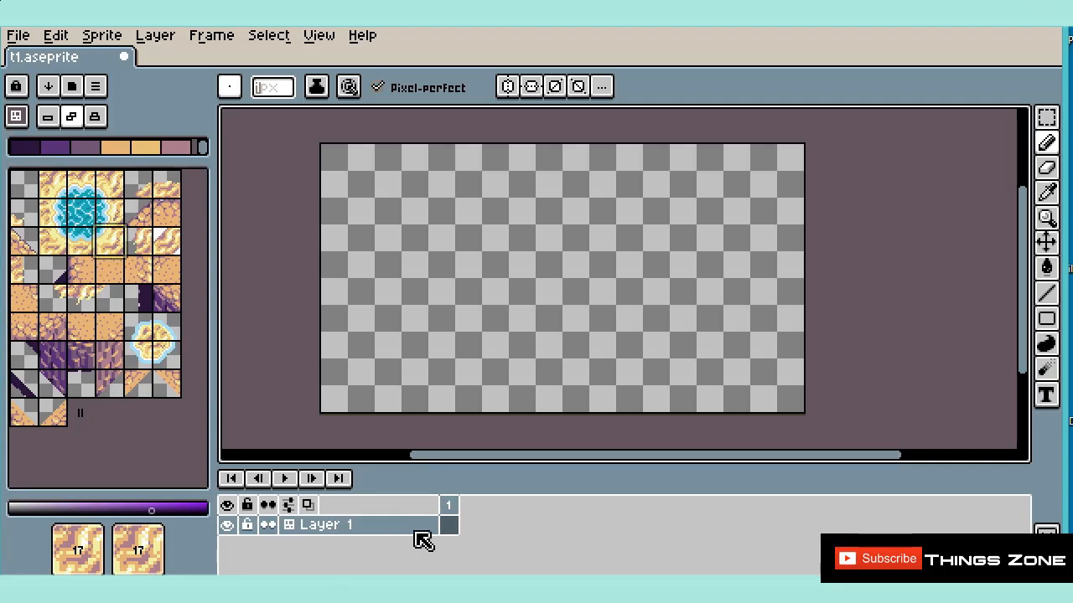
Step: Add a new normal layer above Layer 1 and undo the addition
right_click(356, 537)
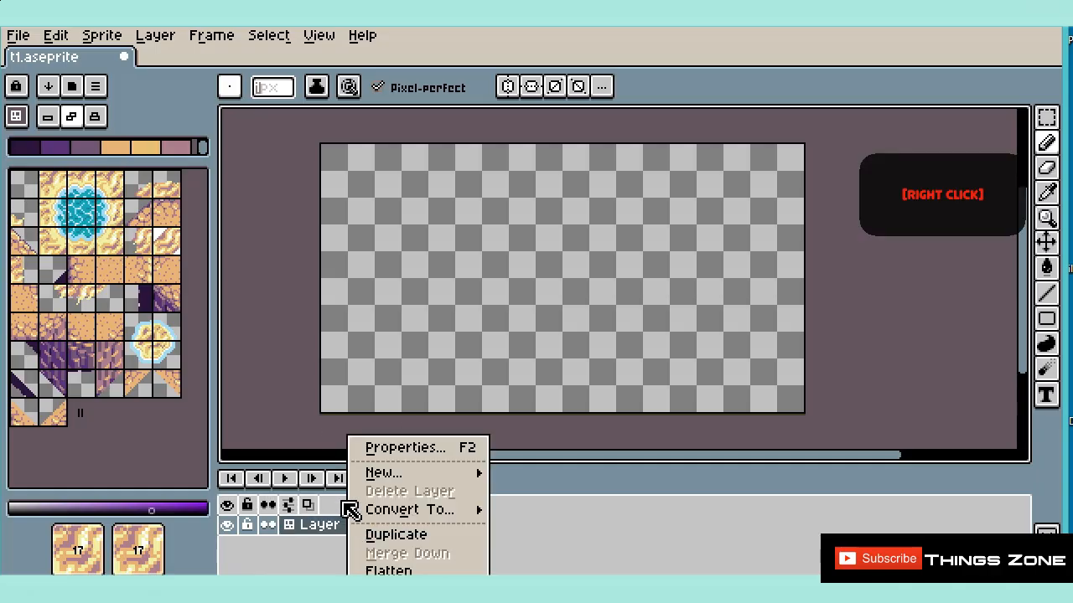
mouse_move(414, 477)
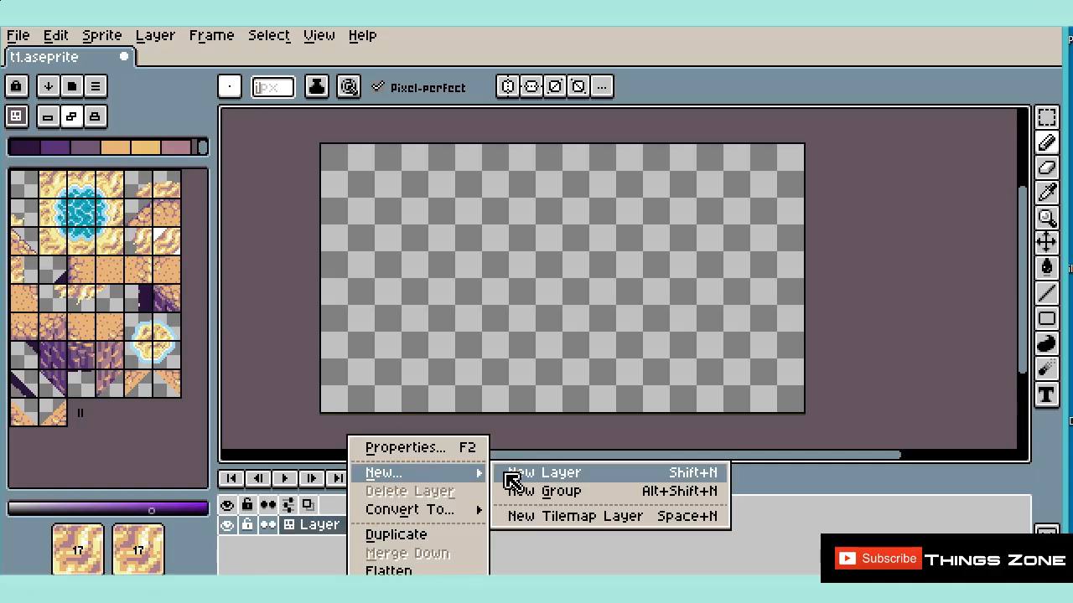
click(513, 481)
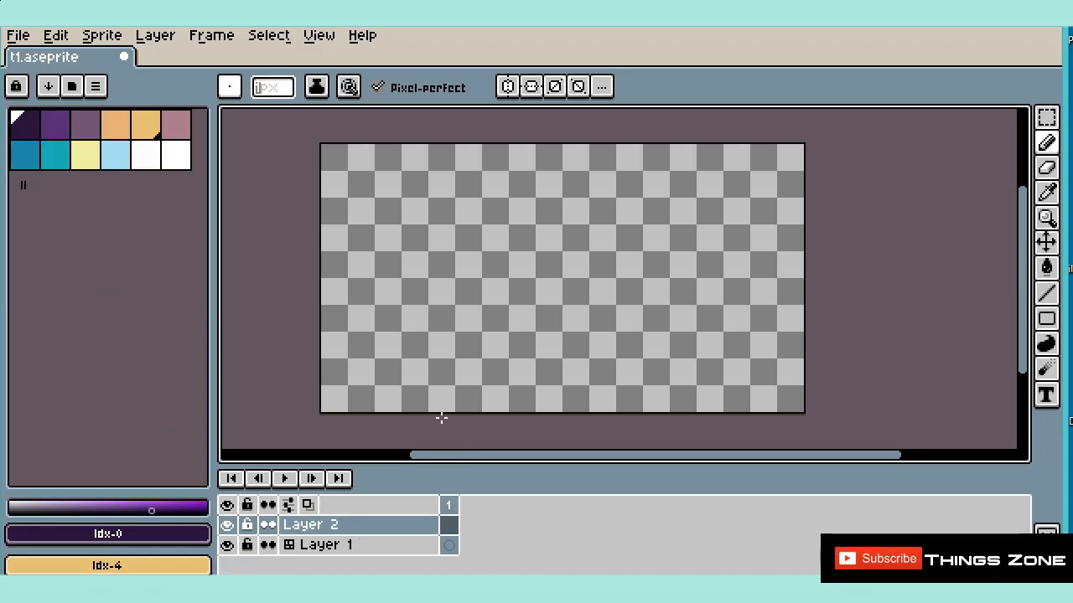
key(ctrl+z)
Step: Duplicate the Layer 1 tilemap layer and rename the original layer as base
right_click(351, 536)
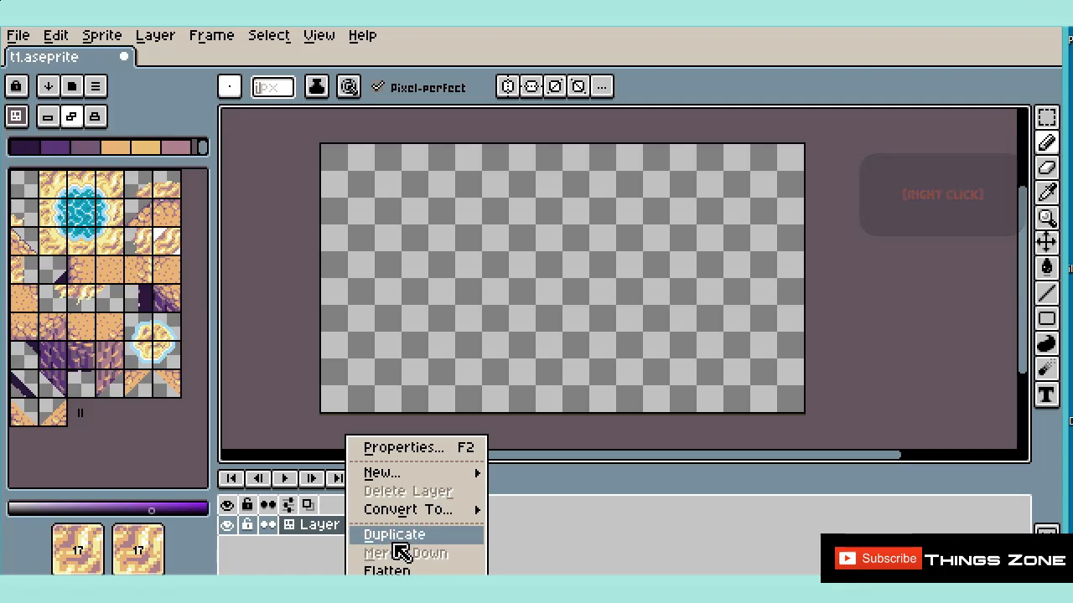
click(398, 536)
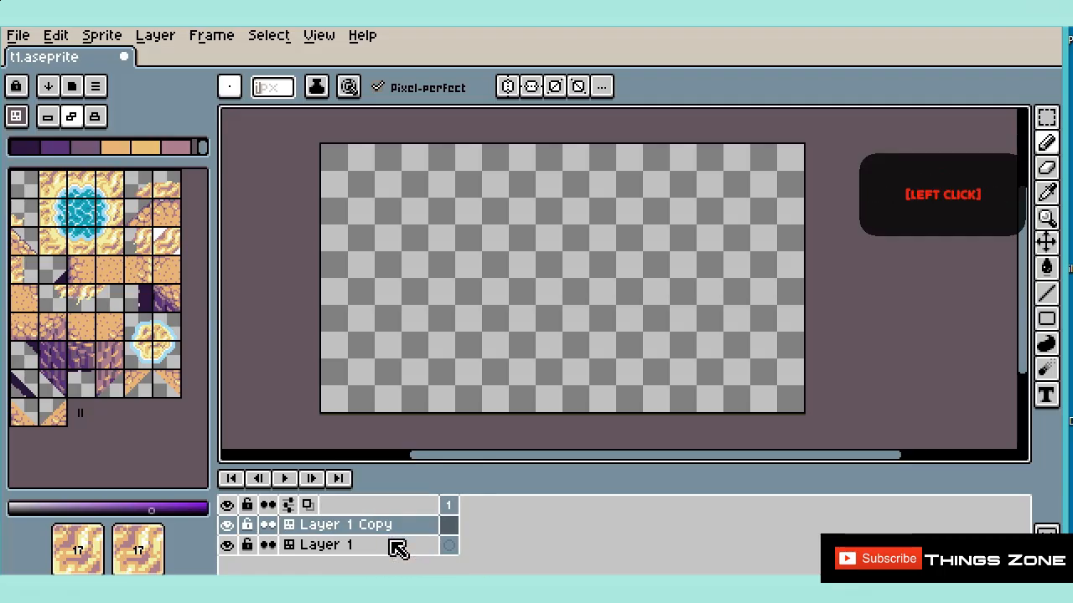
double_click(342, 547)
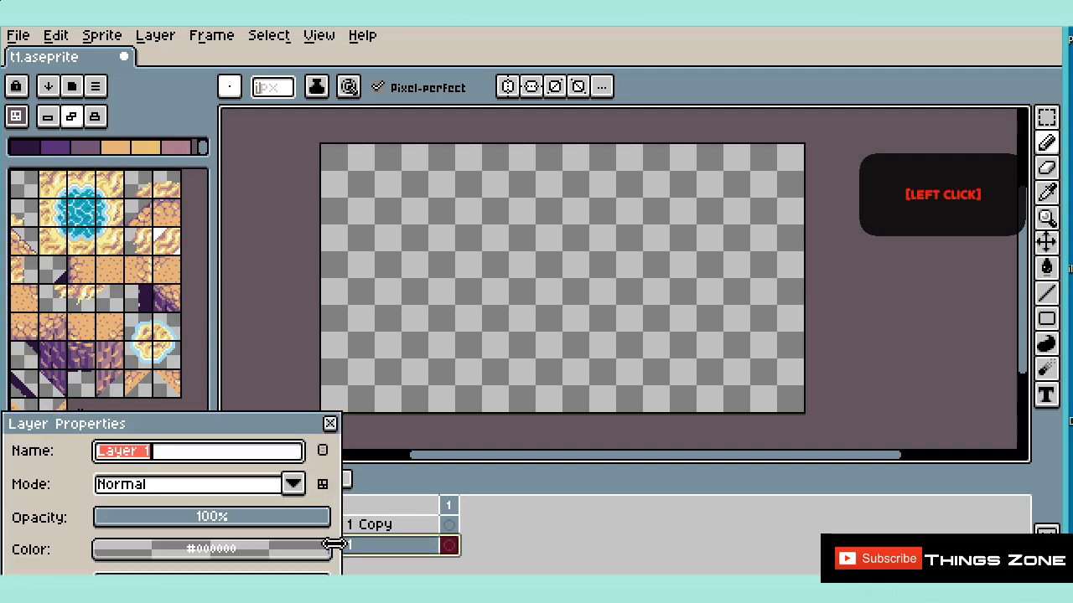
text(bas)
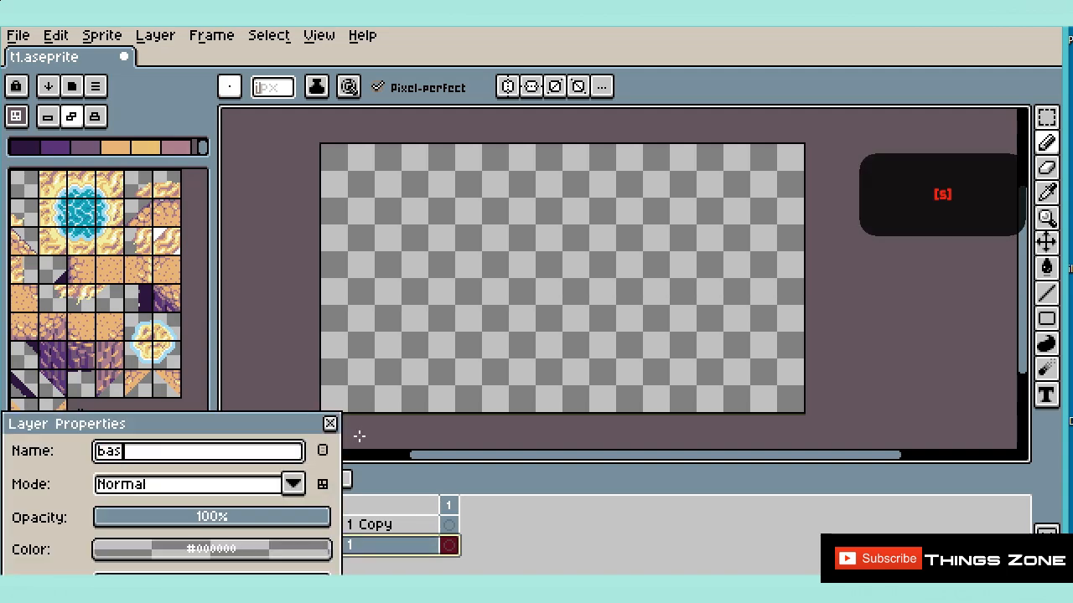
text(e)
click(329, 424)
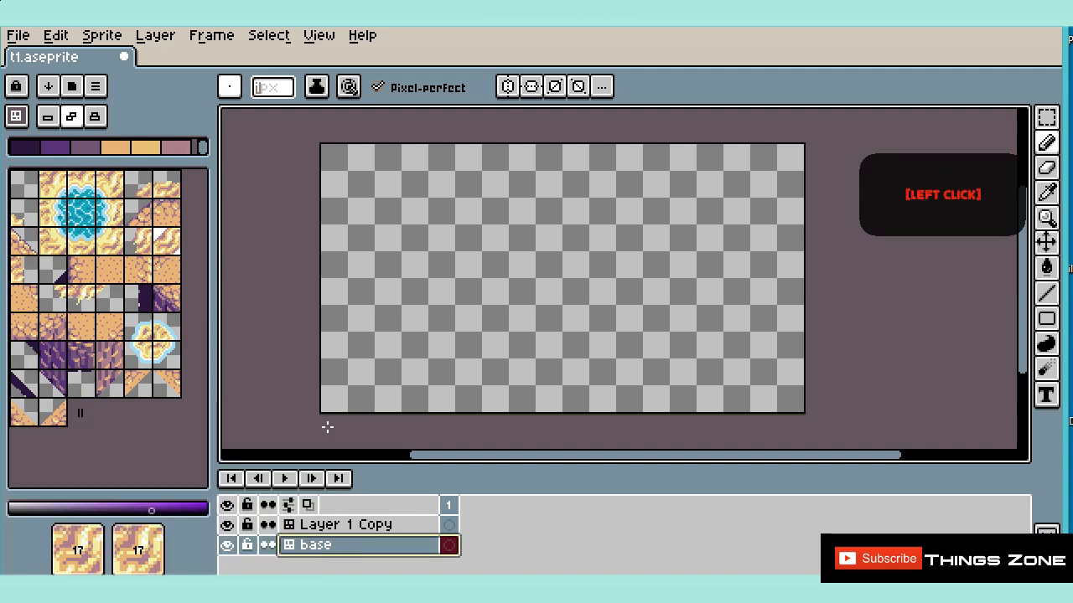
Step: Rename the Layer 1 Copy tilemap layer as details and make it the active layer
double_click(390, 526)
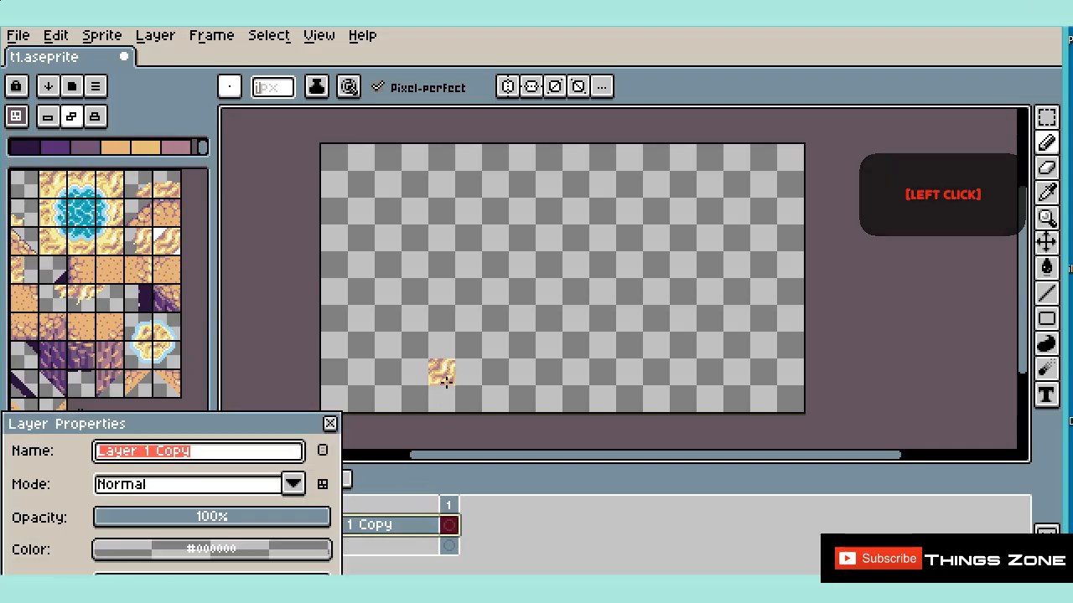
text(dta)
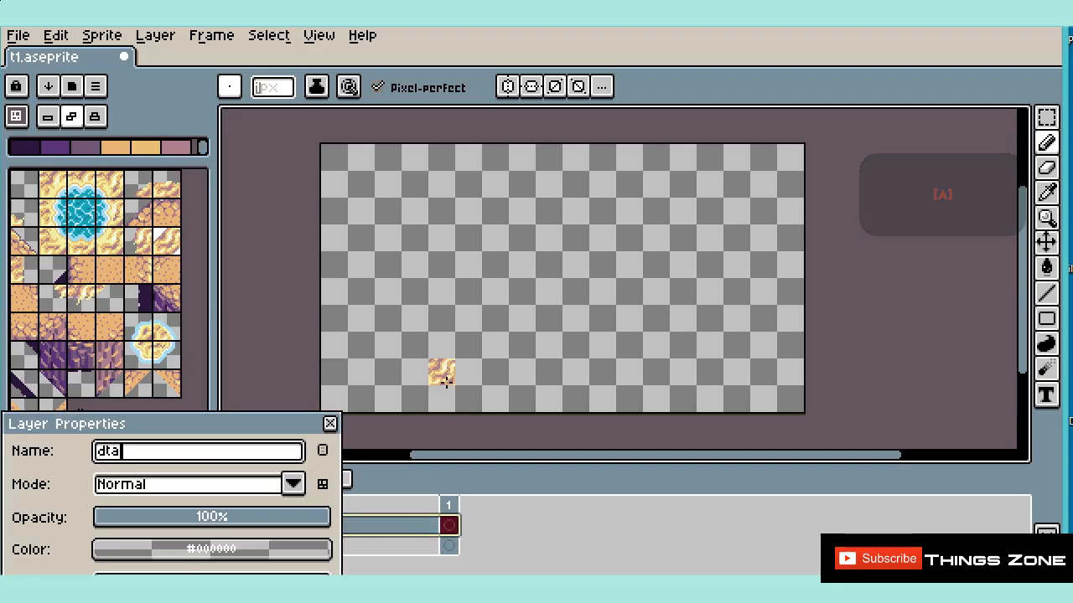
key(BackSpace)
key(BackSpace)
text(eta)
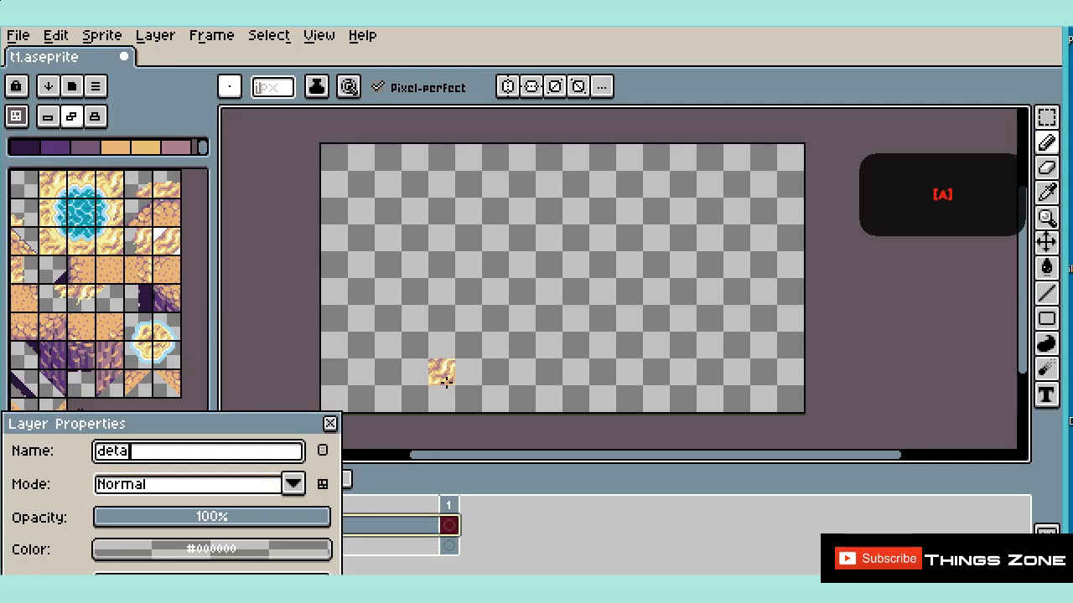
text(ils)
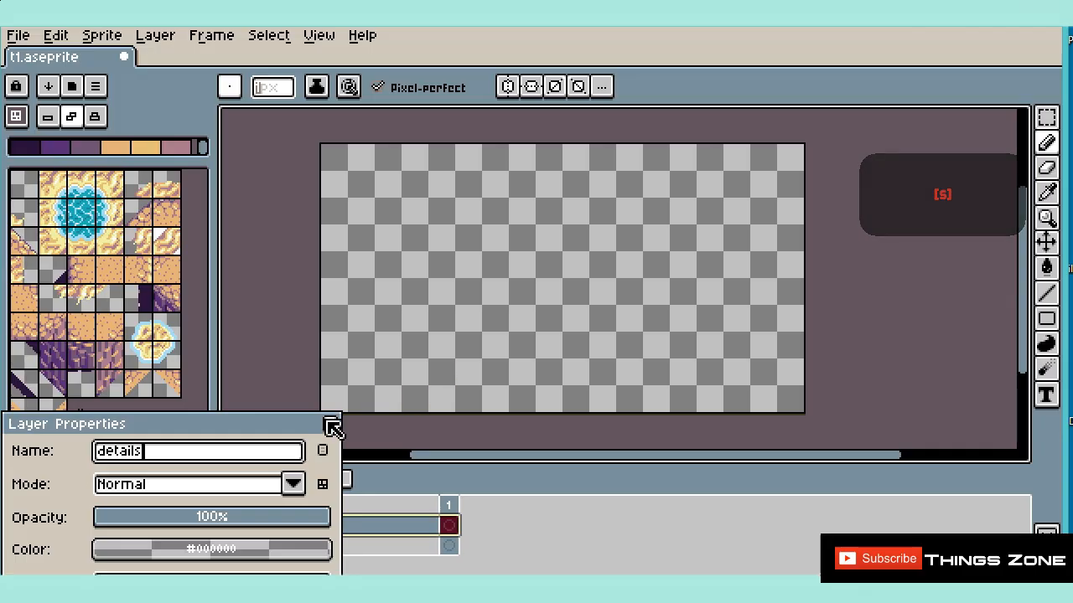
click(329, 423)
click(331, 534)
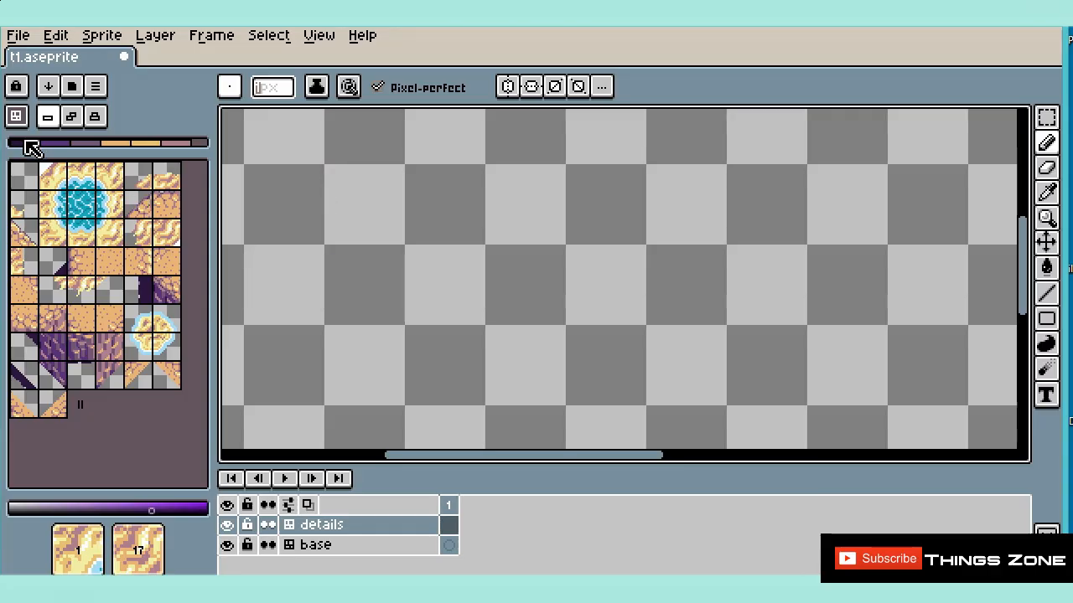
Step: In Manual tileset mode, fill a block two tiles wide and three high with the pond's top-left tile on the details layer
click(47, 117)
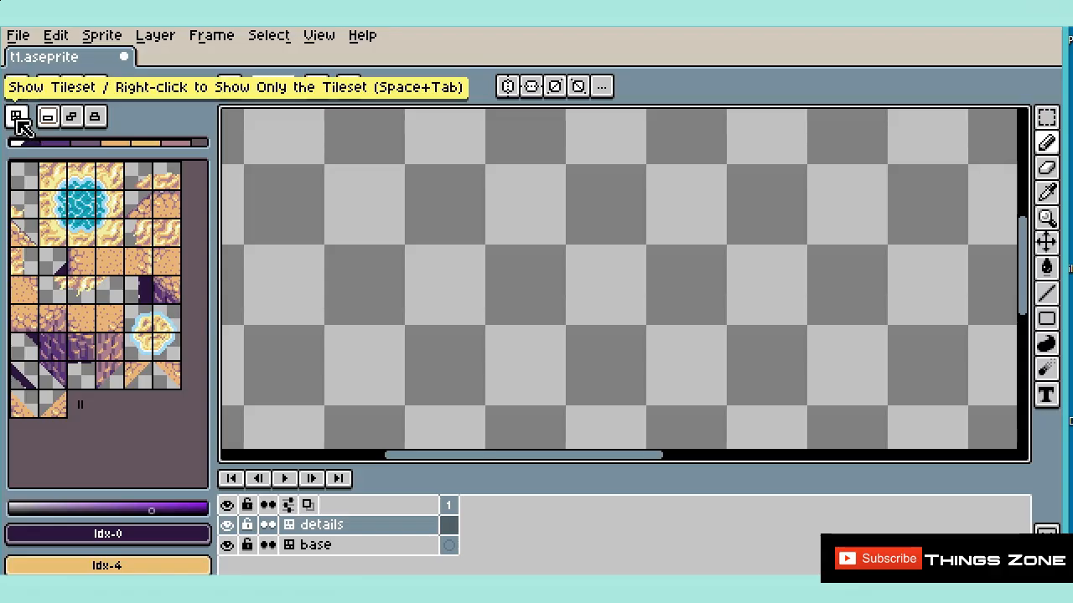
click(17, 117)
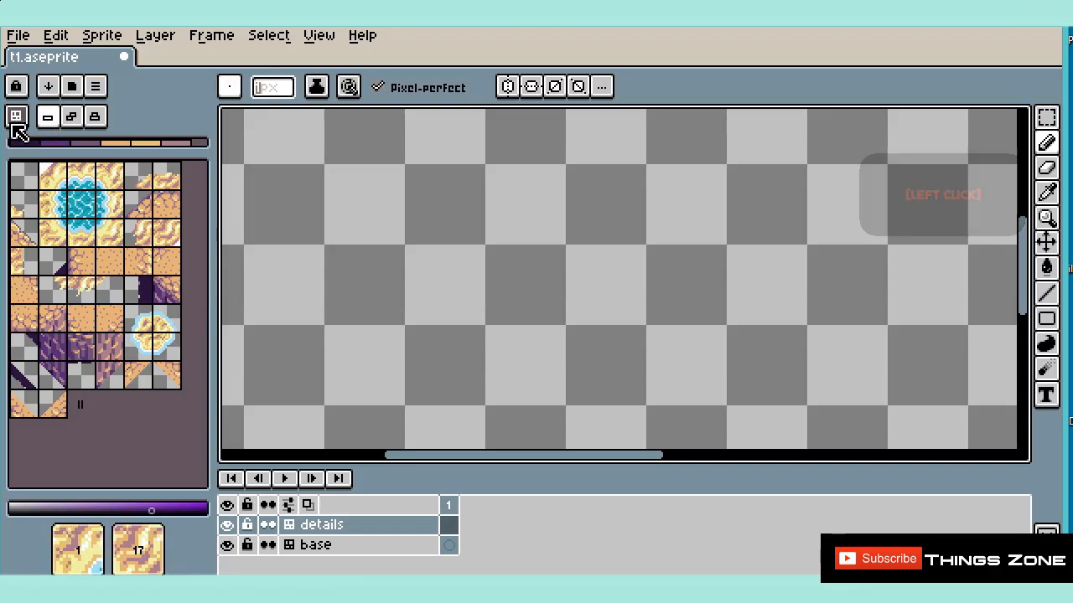
click(362, 201)
click(467, 179)
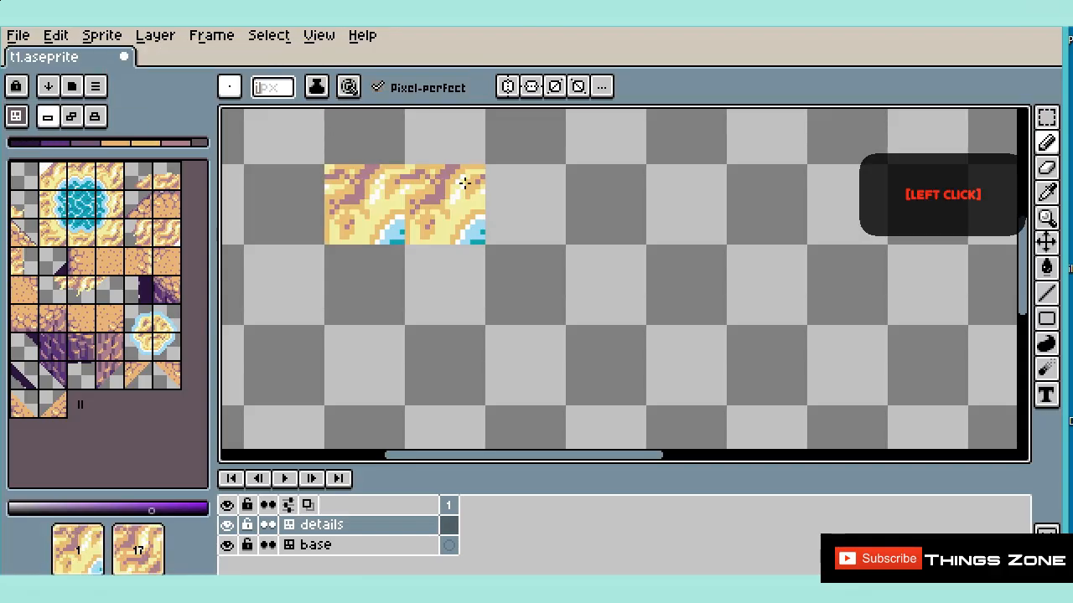
click(369, 285)
click(428, 268)
drag(427, 269, 363, 352)
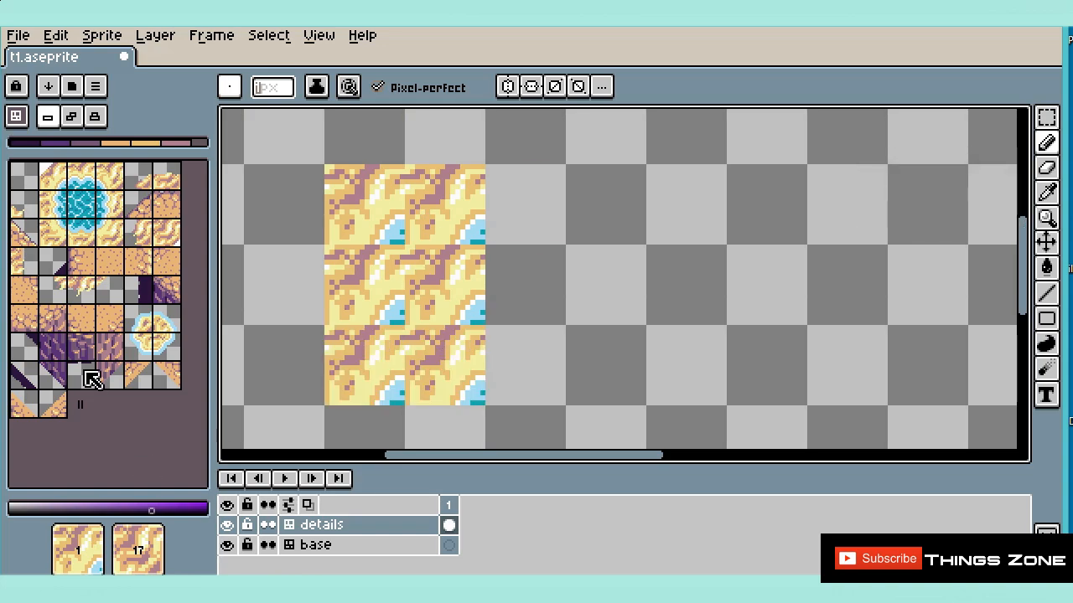
Step: In Auto tileset mode, draw a dark zigzag line across the block's top row and on over the empty cells beside it
click(72, 118)
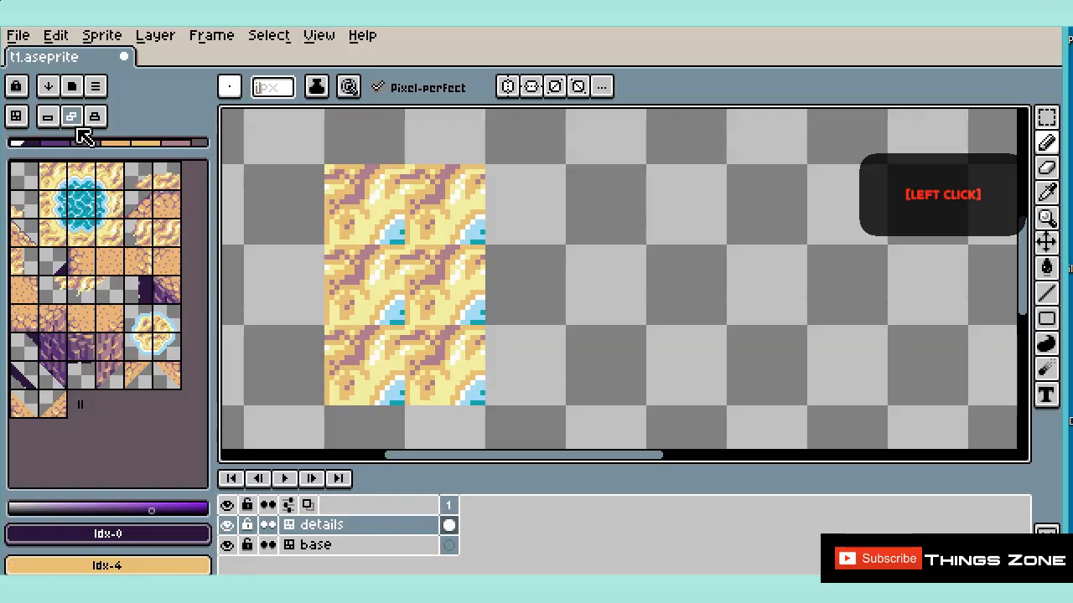
click(346, 188)
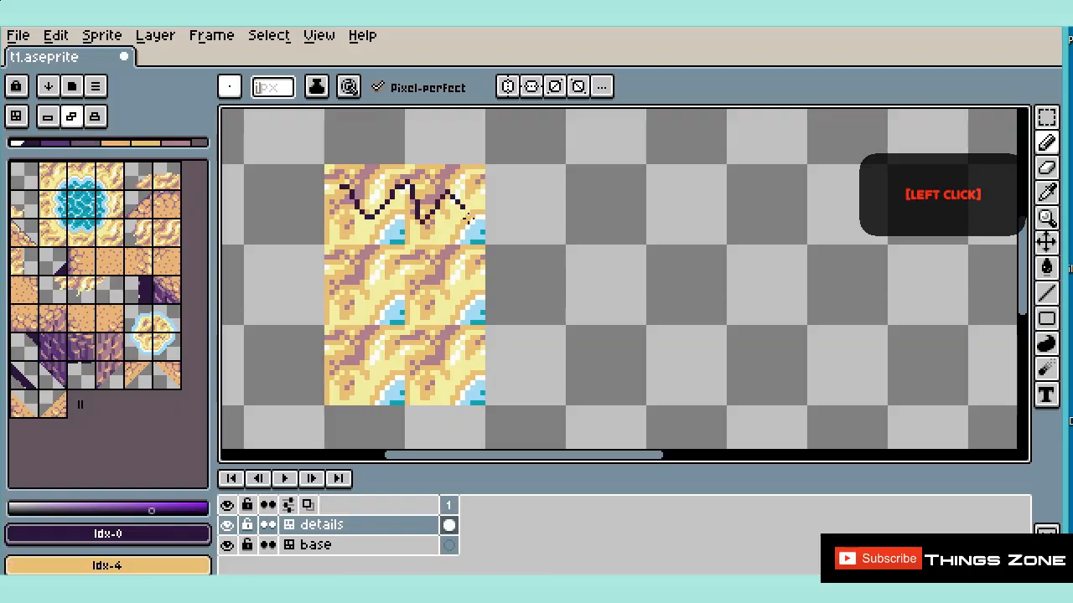
drag(613, 203, 637, 202)
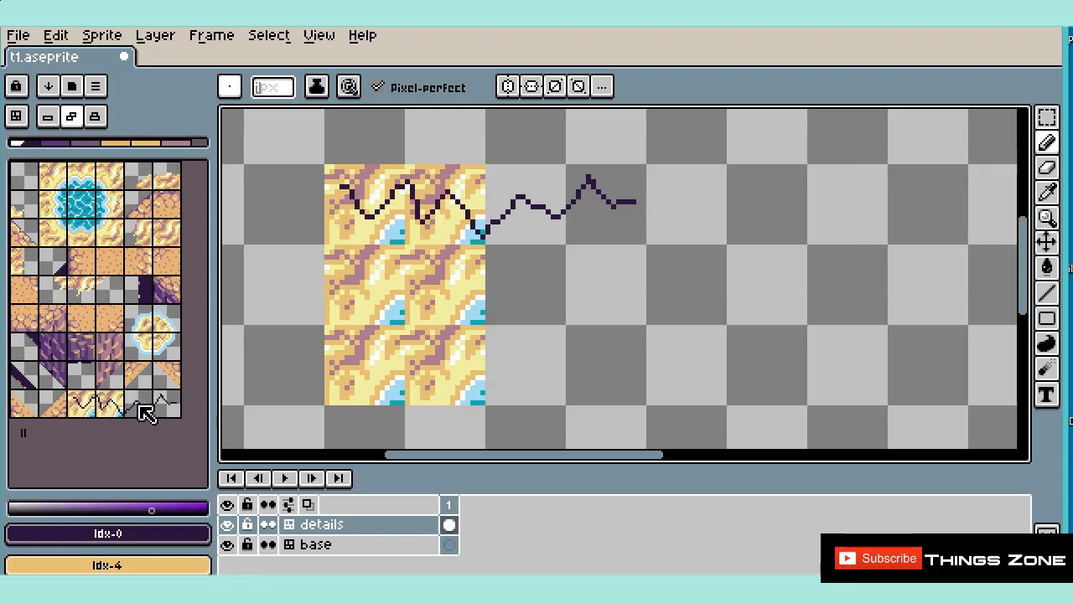
Step: Place a row of three zigzag-marked pond tiles and a row of two line-only tiles in empty cells beside the block
click(89, 404)
drag(600, 278, 764, 289)
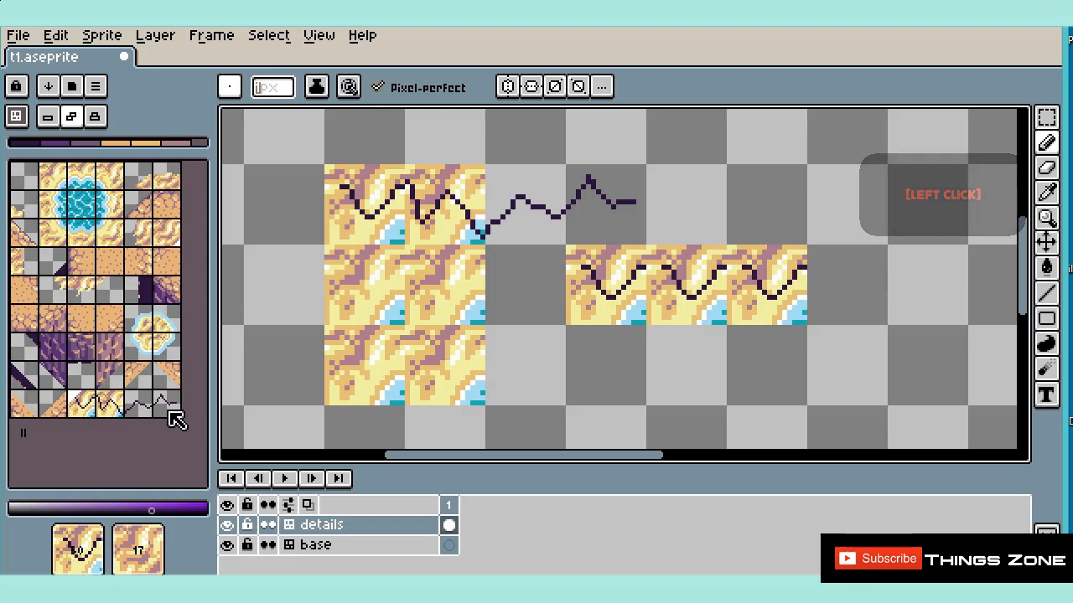
click(140, 408)
drag(662, 385, 785, 359)
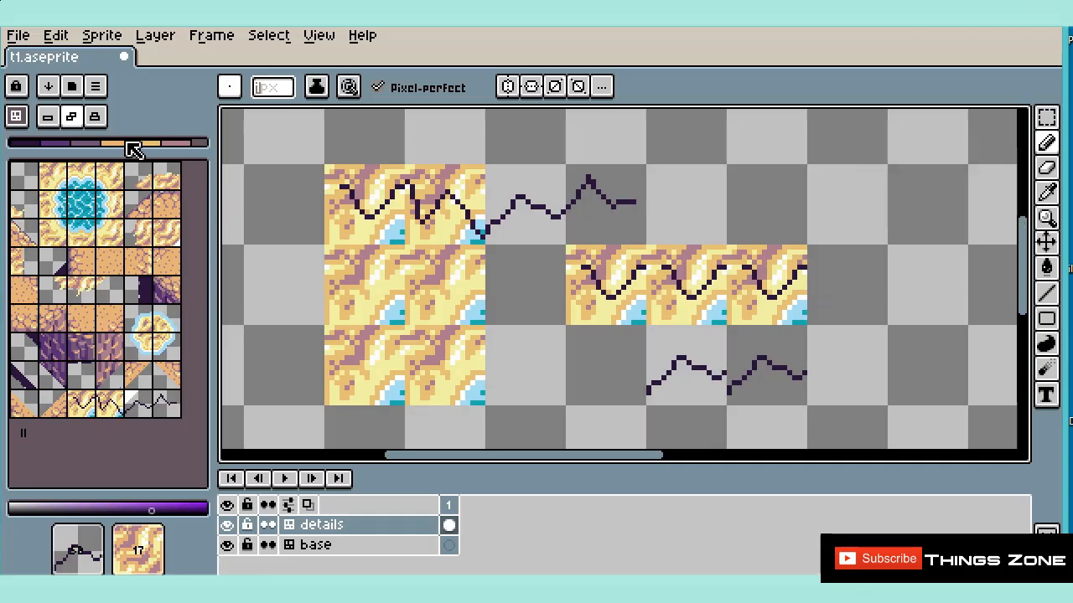
Step: In Stack tileset mode, scribble in bright purple over empty cells above the zigzag tiles and on the block's bottom-left tile
click(100, 123)
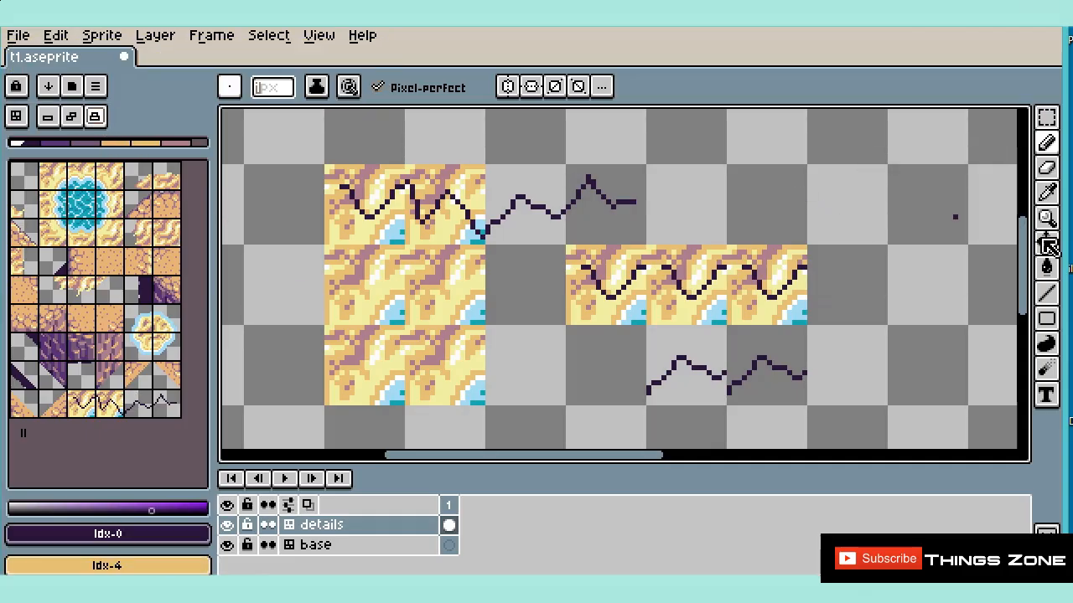
click(203, 505)
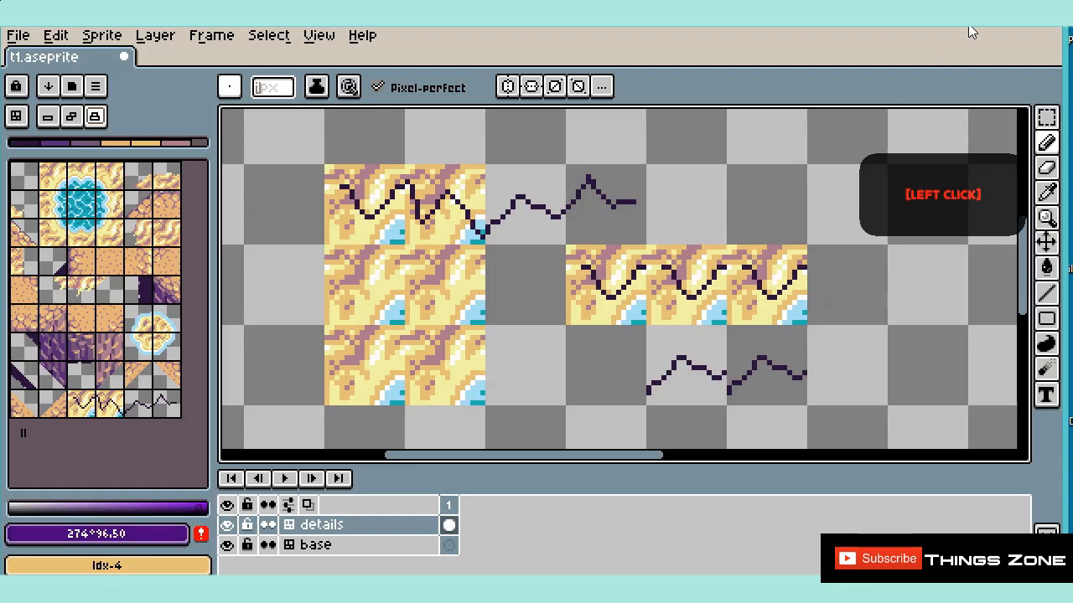
drag(729, 170, 728, 193)
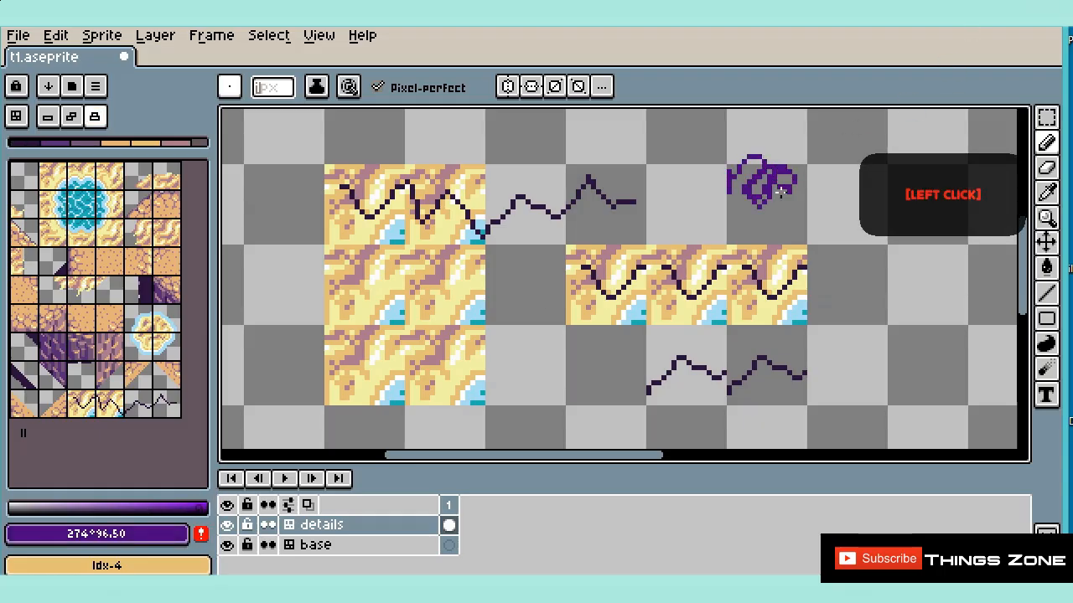
drag(843, 137, 863, 159)
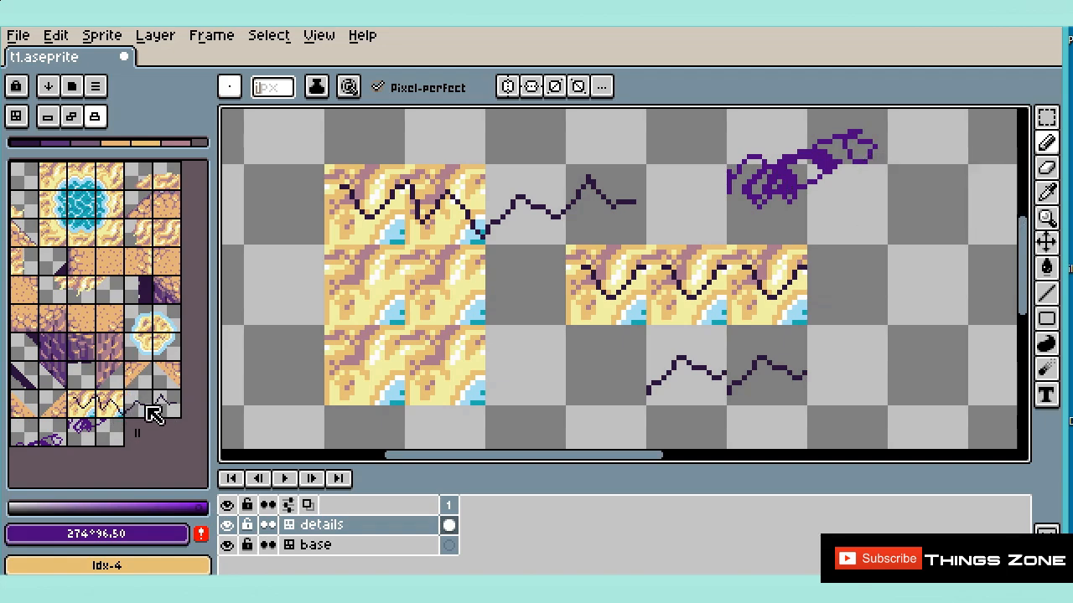
drag(374, 371, 364, 381)
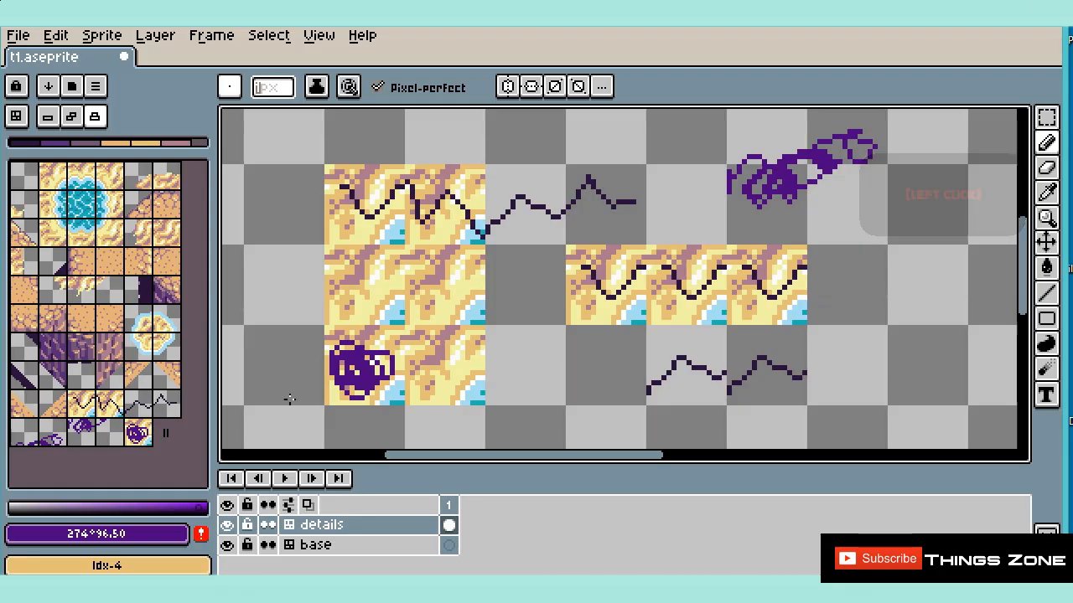
Step: Place the purple-scribbled pond tile in an empty cell below the tile block
click(140, 437)
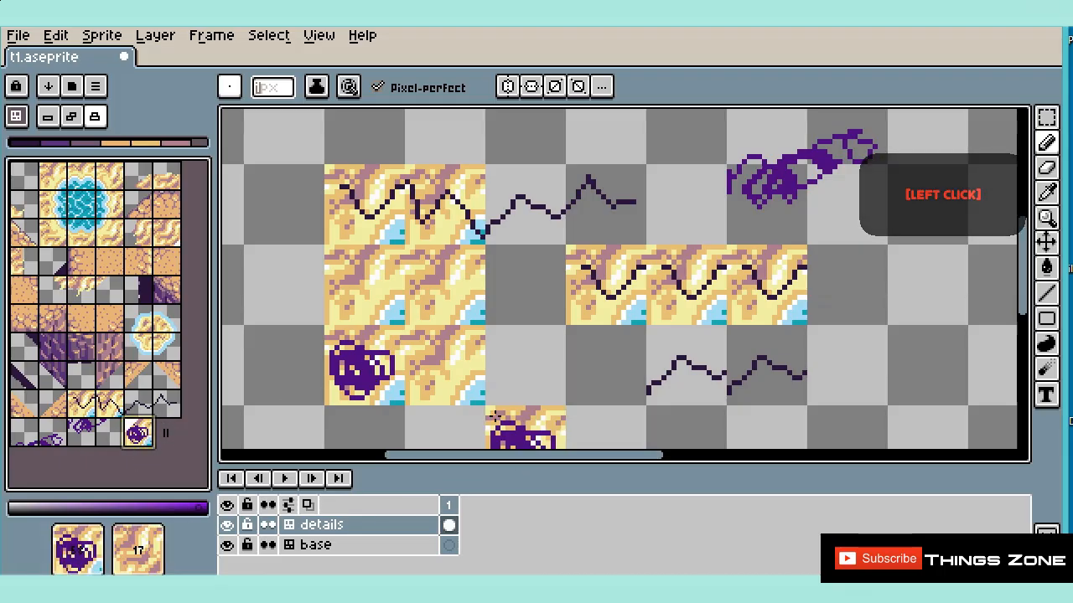
scroll(414, 241, down, 2)
scroll(414, 240, down, 2)
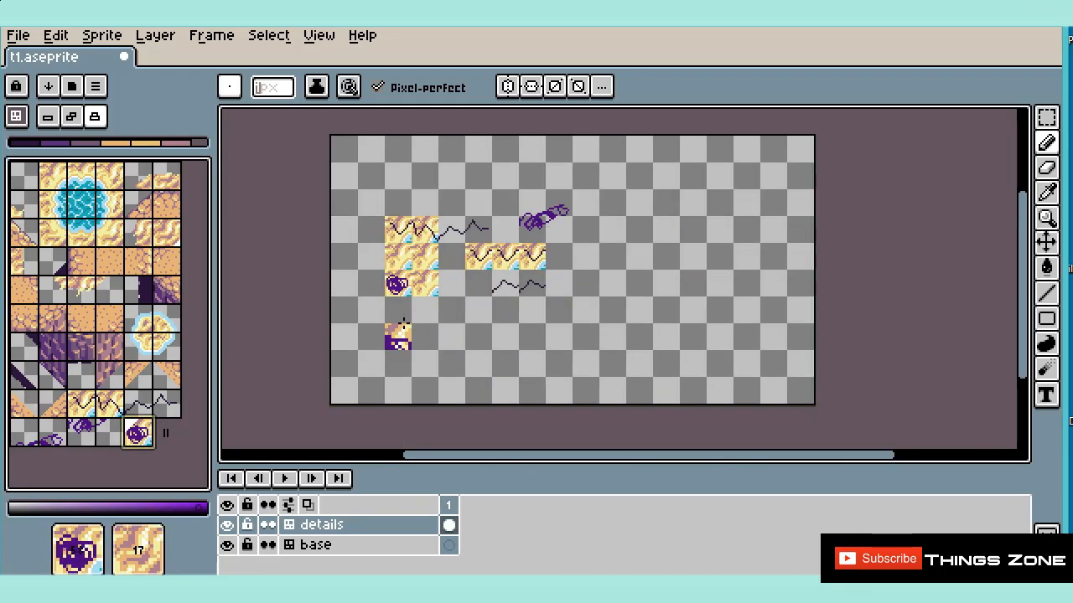
scroll(414, 241, up, 4)
click(465, 362)
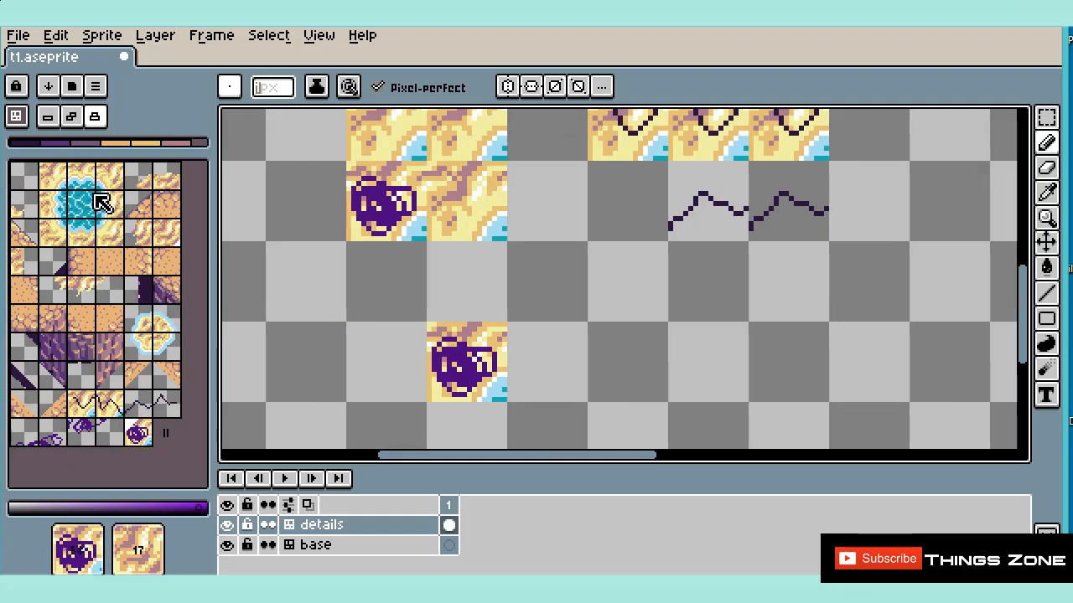
click(65, 191)
click(366, 360)
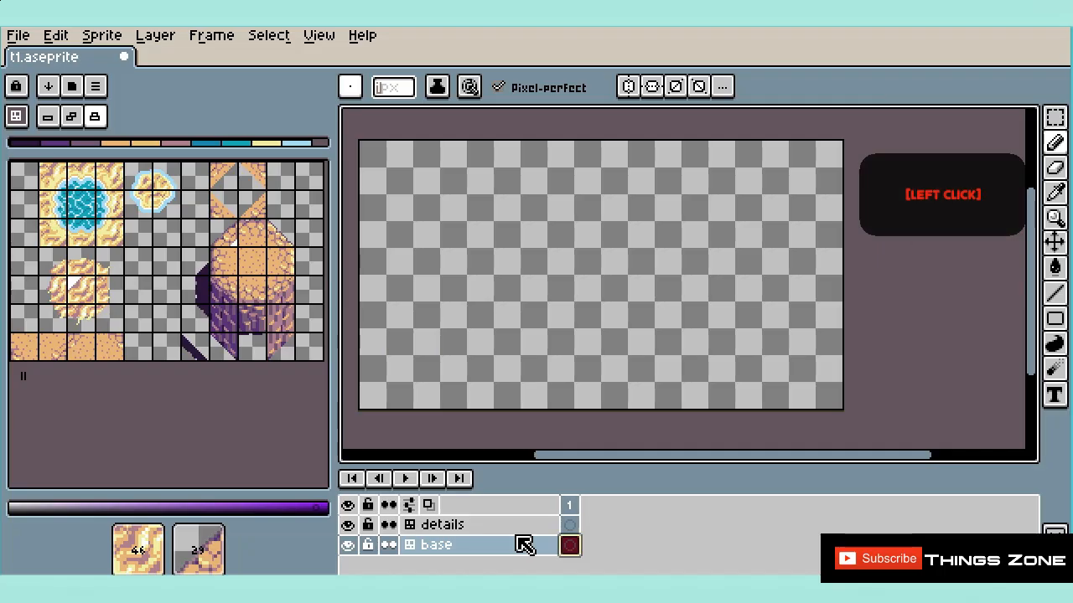
Step: Paint the base layer's lower-left corner with water tiles in a stepped shape and fill the rest with speckled ground tiles
drag(586, 396, 390, 422)
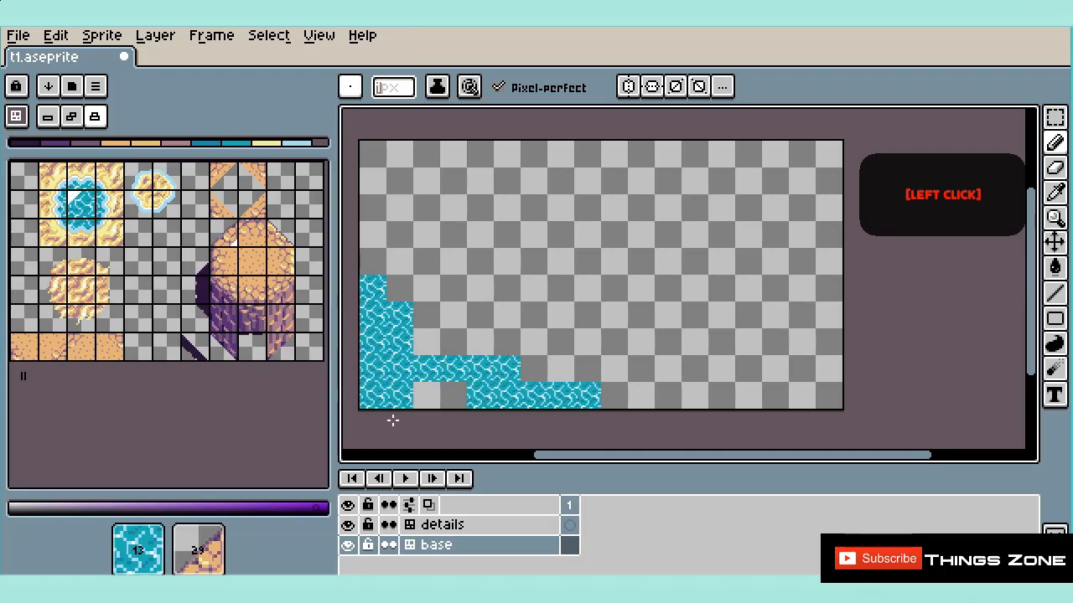
drag(369, 251, 482, 344)
click(64, 352)
mouse_move(670, 394)
mouse_down()
mouse_move(521, 342)
mouse_move(797, 199)
mouse_move(754, 352)
mouse_up()
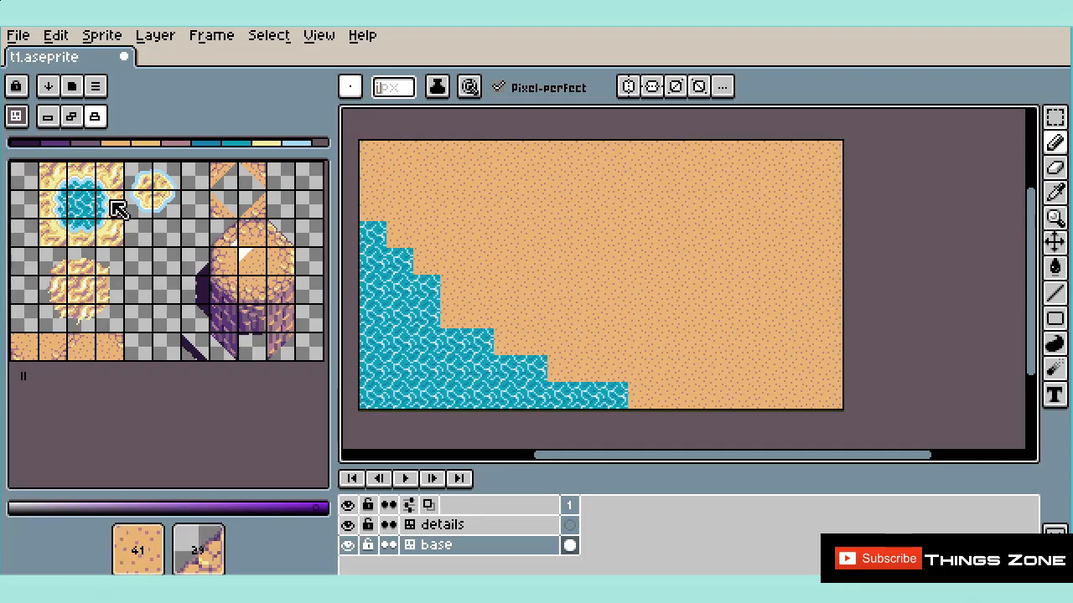
Step: On the details layer, place diagonal shore tiles and the pond's top-edge tiles along the water's stepped edge
click(575, 527)
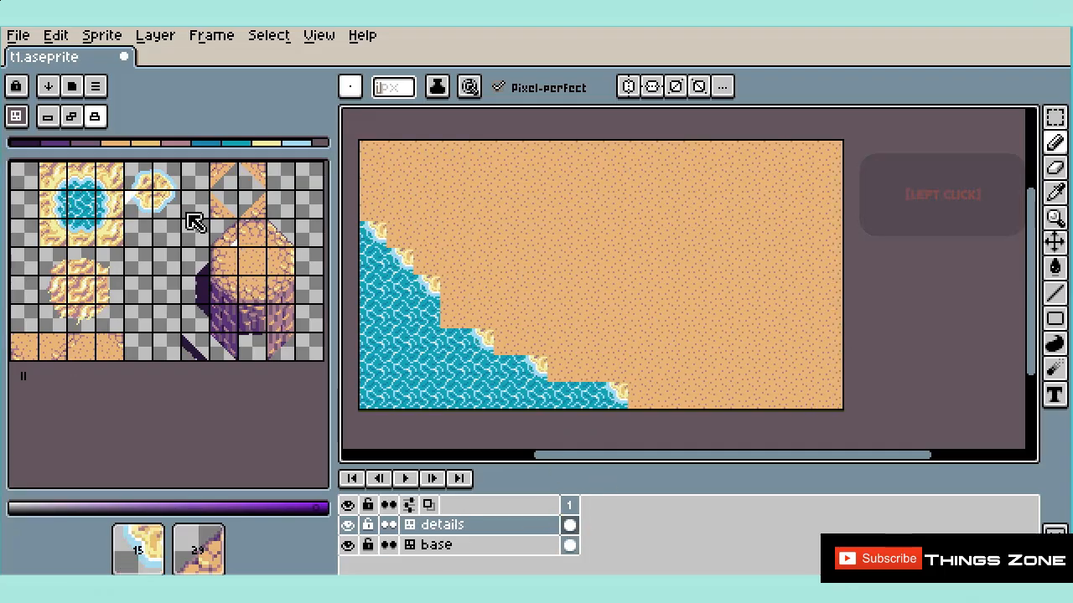
click(82, 178)
click(506, 342)
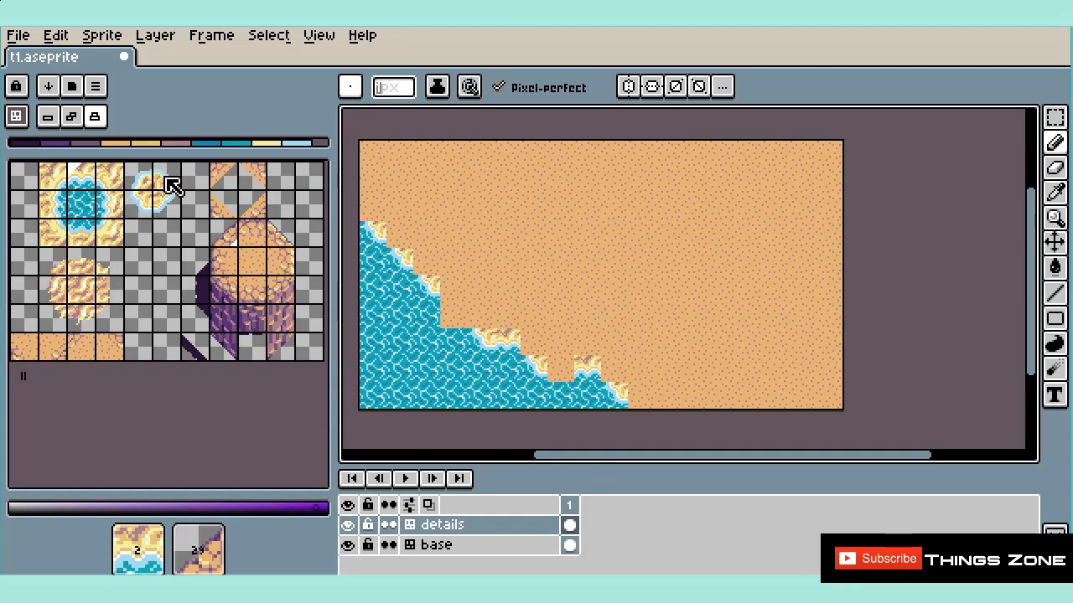
Step: Complete the shoreline with the pond's top-right corner and top-edge tiles, and extend the base layer's water beneath it
click(110, 178)
click(398, 234)
click(425, 261)
click(454, 286)
click(613, 368)
click(92, 186)
click(560, 369)
click(453, 315)
click(566, 545)
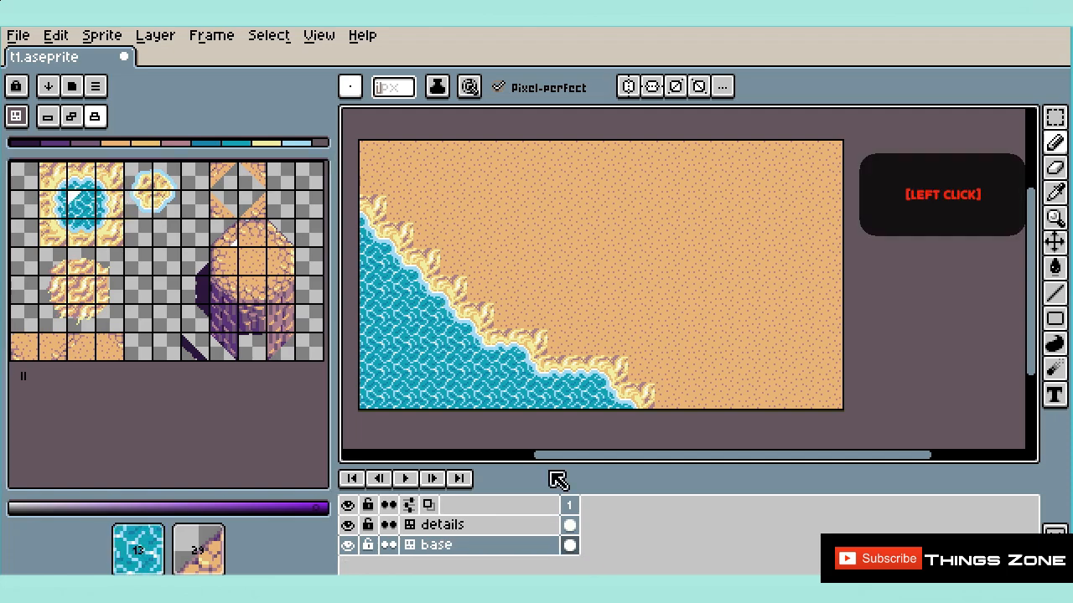
Step: On the details layer, place a whole sand island in the water and the upper half of another at the map's bottom edge
click(566, 526)
click(372, 315)
click(398, 315)
click(425, 395)
click(161, 180)
click(453, 396)
Step: Place solid dune tiles along the inland side of the beach and as a sand patch above the shoreline's lower part
click(81, 289)
click(372, 182)
click(480, 289)
click(560, 288)
click(561, 315)
click(586, 315)
Step: Round off the beach and the sand patch with the dune's top-right corner, left-edge and right-edge tiles
click(107, 258)
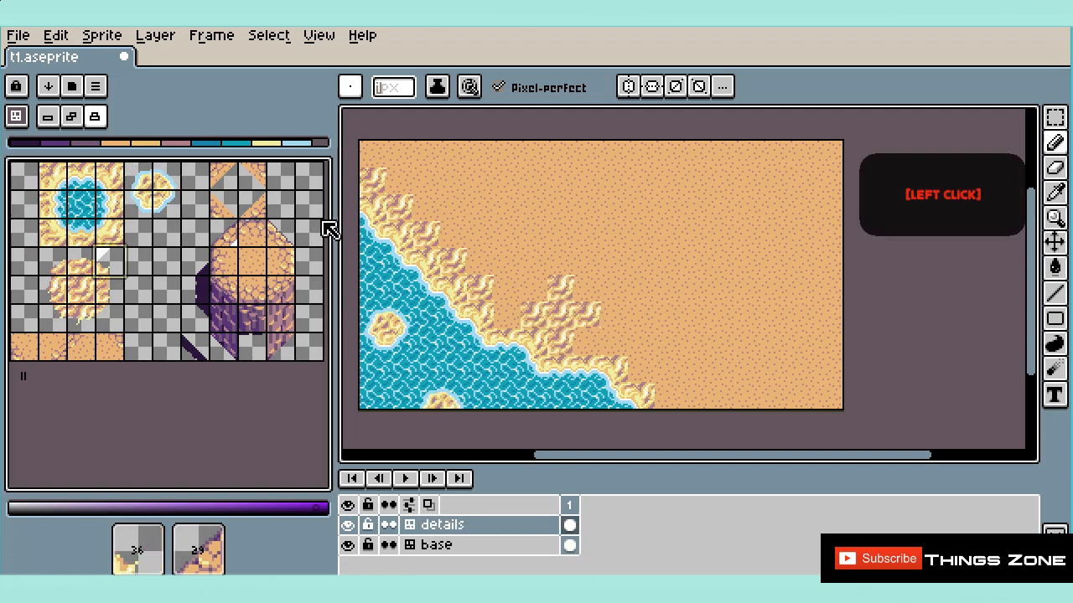
click(479, 262)
click(54, 289)
click(533, 288)
click(109, 289)
click(506, 288)
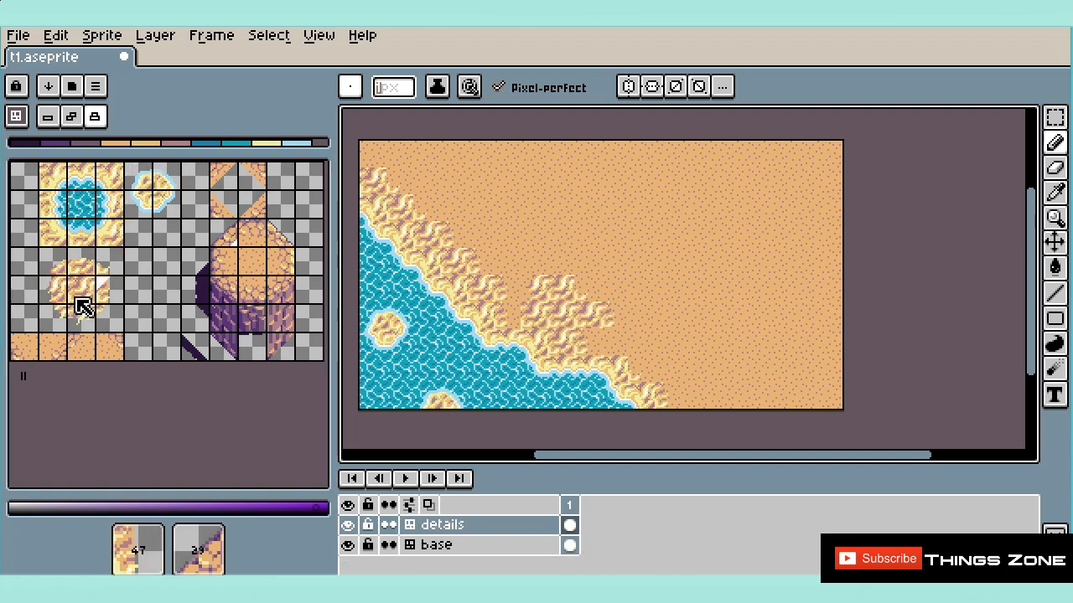
Step: Add a tilemap layer above the details layer, name it details 1 and make it active
click(108, 316)
right_click(549, 532)
click(586, 512)
double_click(516, 530)
text(details 1)
key(Return)
click(570, 526)
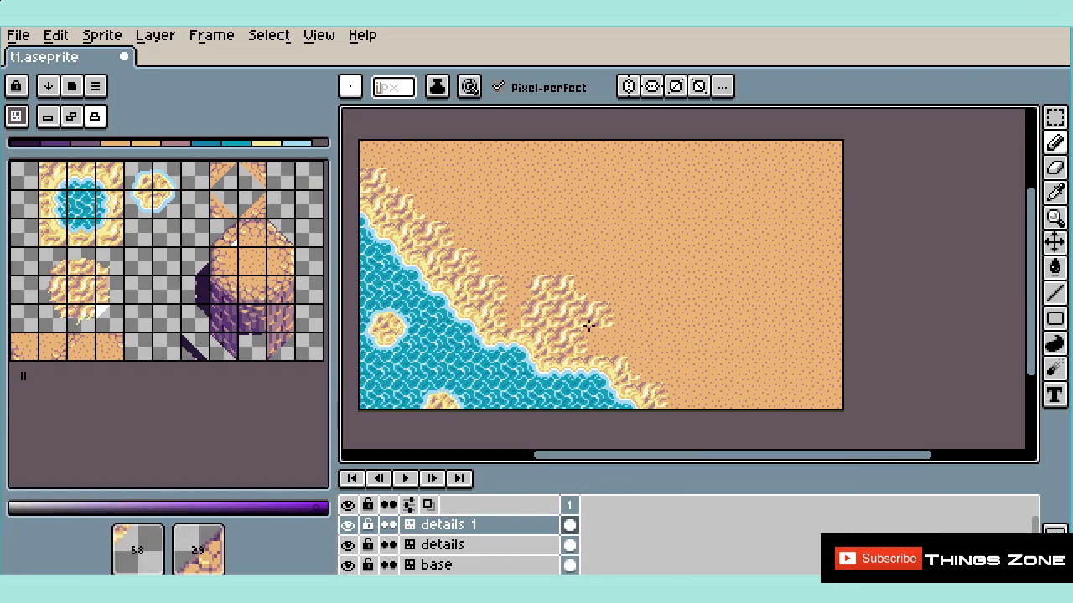
Step: On the details 1 layer, finish the sand patch's lower side with the dune's bottom-right corner and bottom-edge tiles
drag(588, 326, 613, 337)
click(81, 318)
click(622, 349)
click(54, 262)
Step: On the details layer, assemble the stone tower's rounded top and purple brick walls near the map's right edge
click(572, 544)
click(280, 261)
click(826, 300)
click(279, 290)
click(827, 327)
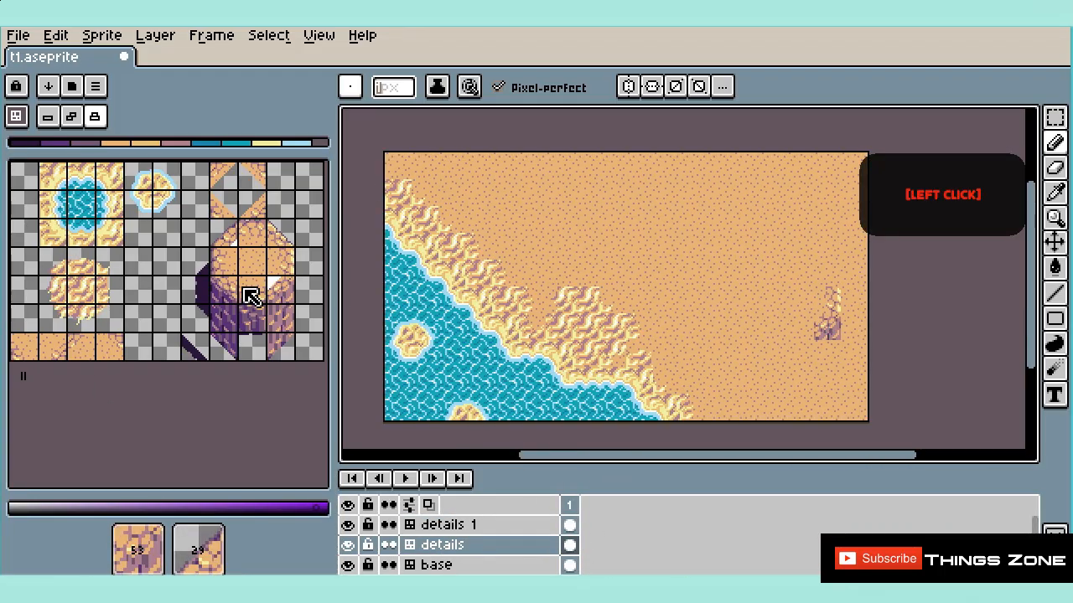
click(279, 234)
click(826, 274)
click(280, 318)
click(827, 354)
click(826, 381)
Step: On the details 1 layer, add the tower's slanted lower-left wall tile and the dark shadow tiles along its left side
click(223, 347)
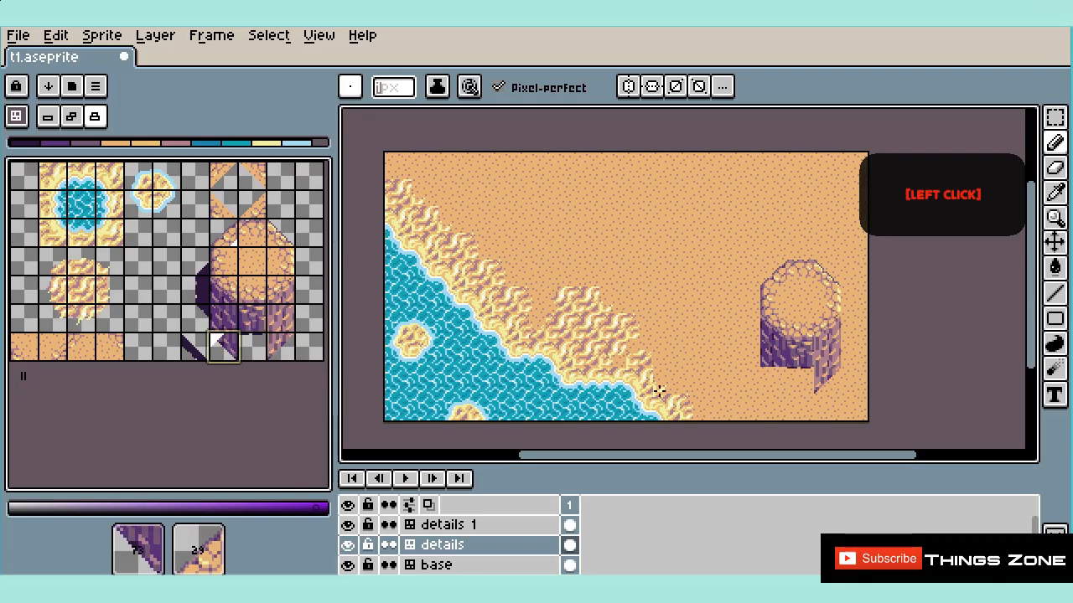
click(569, 525)
click(194, 319)
click(194, 290)
click(746, 354)
click(198, 263)
click(745, 328)
Step: Lay a diagonal crack down from the map's upper edge with the cracked ground tiles on the details 1 layer
click(110, 347)
click(643, 162)
click(672, 188)
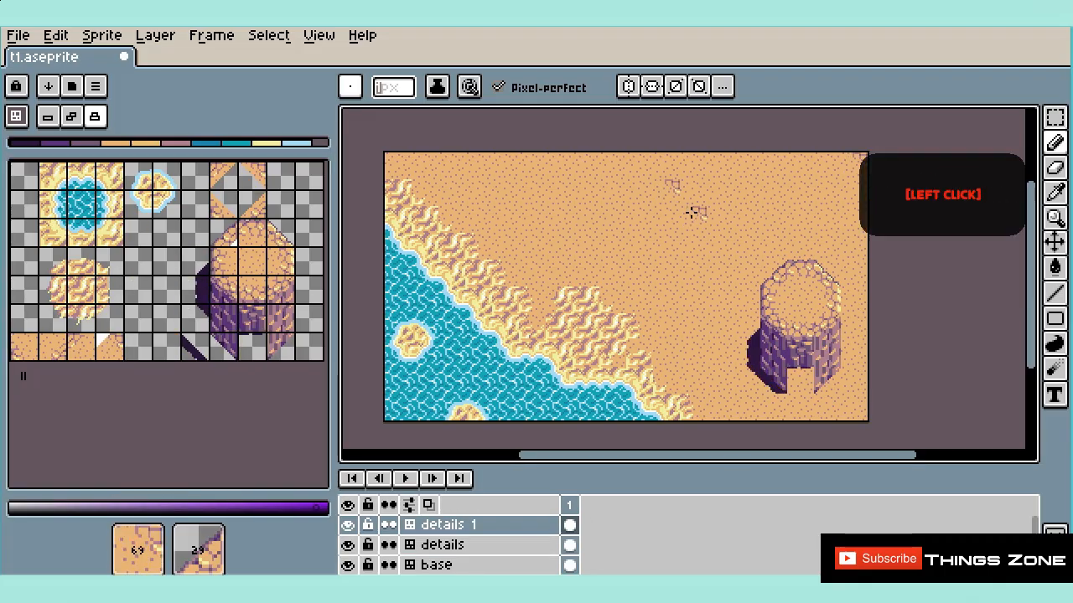
click(203, 209)
click(52, 347)
click(665, 169)
click(684, 197)
Step: Build a small round dune patch near the map's upper edge, beside the crack, on the details 1 layer
click(113, 290)
click(561, 191)
click(81, 318)
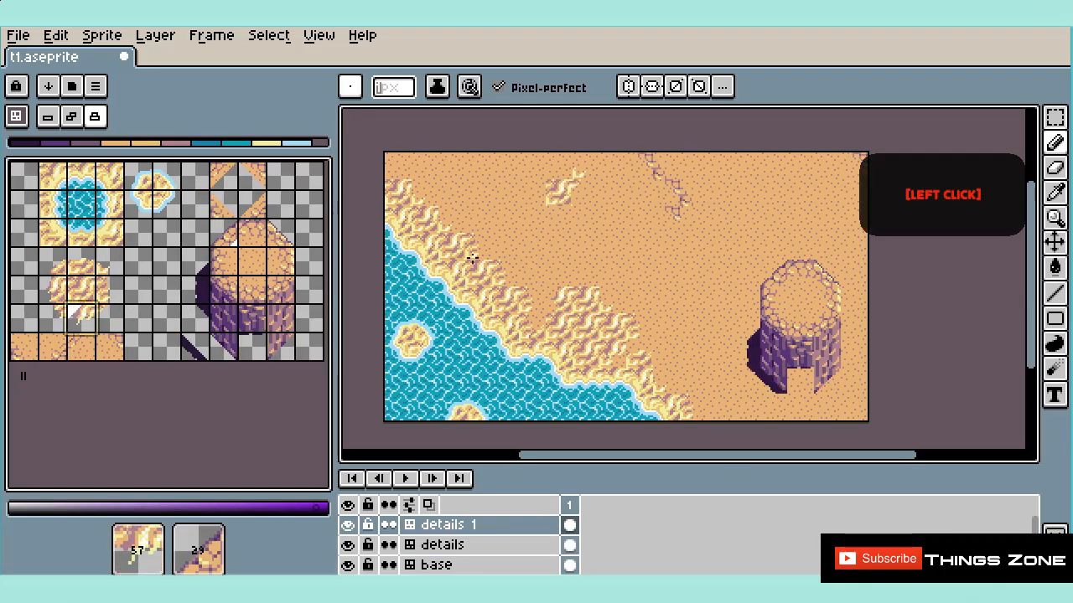
click(110, 319)
Step: On the details layer, add stone rubble in the map's bottom-right corner and a cracked ground tile above the tower
click(442, 544)
click(280, 290)
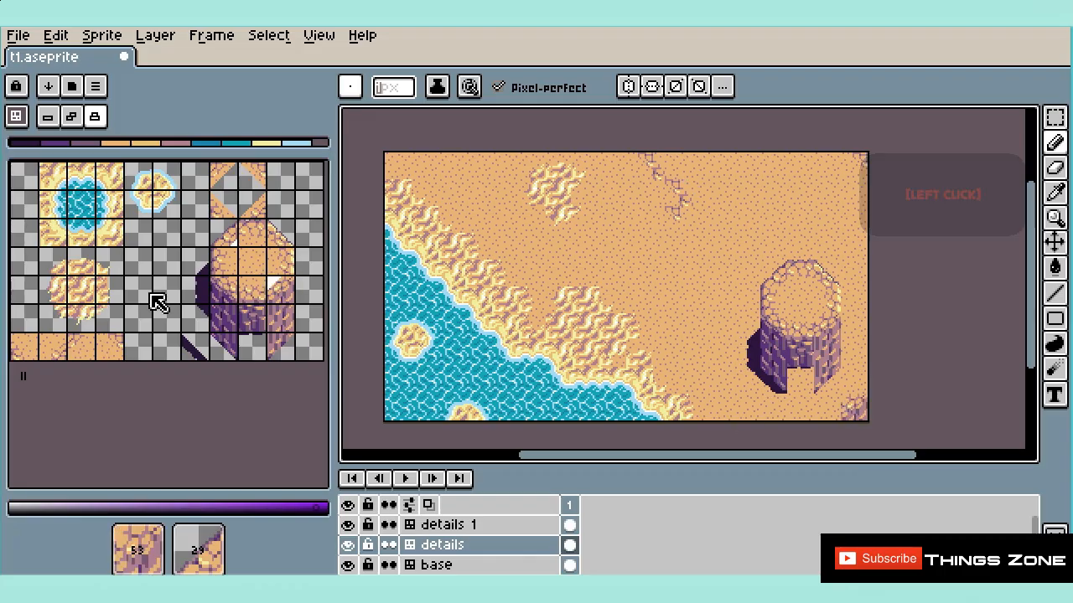
click(53, 347)
click(758, 205)
click(855, 409)
Step: Paint a pool with the plain water tile at the map's upper edge, covering the diagonal crack on the details 1 layer
click(82, 205)
click(436, 564)
drag(692, 195, 661, 181)
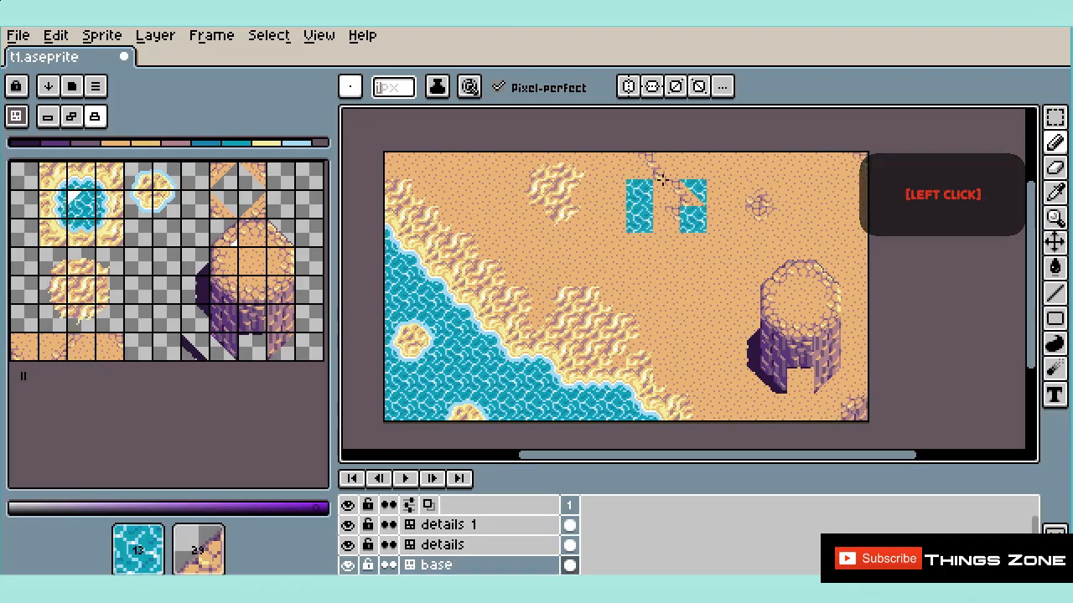
click(572, 545)
click(570, 525)
drag(666, 220, 647, 169)
Step: Surround the upper pool with sandy shoreline tiles along its sides and its curved lower edge
click(110, 204)
drag(720, 166, 720, 218)
click(110, 236)
click(138, 178)
click(167, 178)
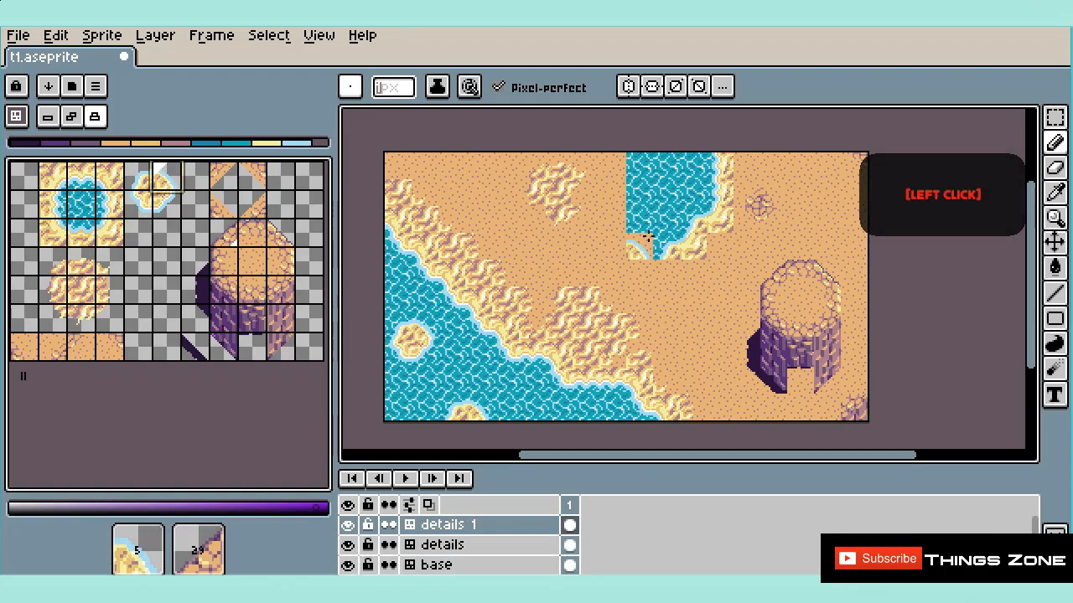
click(139, 204)
click(52, 204)
mouse_move(613, 166)
mouse_down()
mouse_move(613, 205)
mouse_move(586, 167)
mouse_up()
Step: Extend the beach around the upper pool with dune tiles on the details and details 1 layers
click(570, 544)
click(56, 233)
click(75, 226)
click(82, 290)
click(743, 187)
click(81, 318)
click(759, 201)
click(570, 526)
click(53, 319)
click(618, 268)
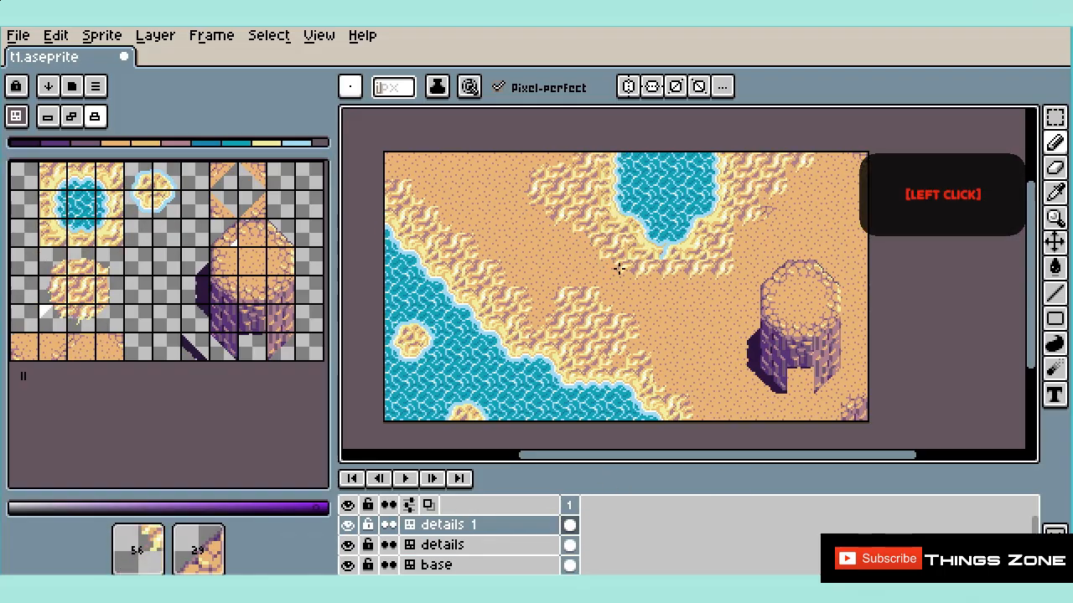
Step: Scatter cracked ground tiles over the open sand around the pool and tower, then undo the last placement
click(252, 204)
click(429, 165)
click(82, 348)
click(532, 245)
click(24, 347)
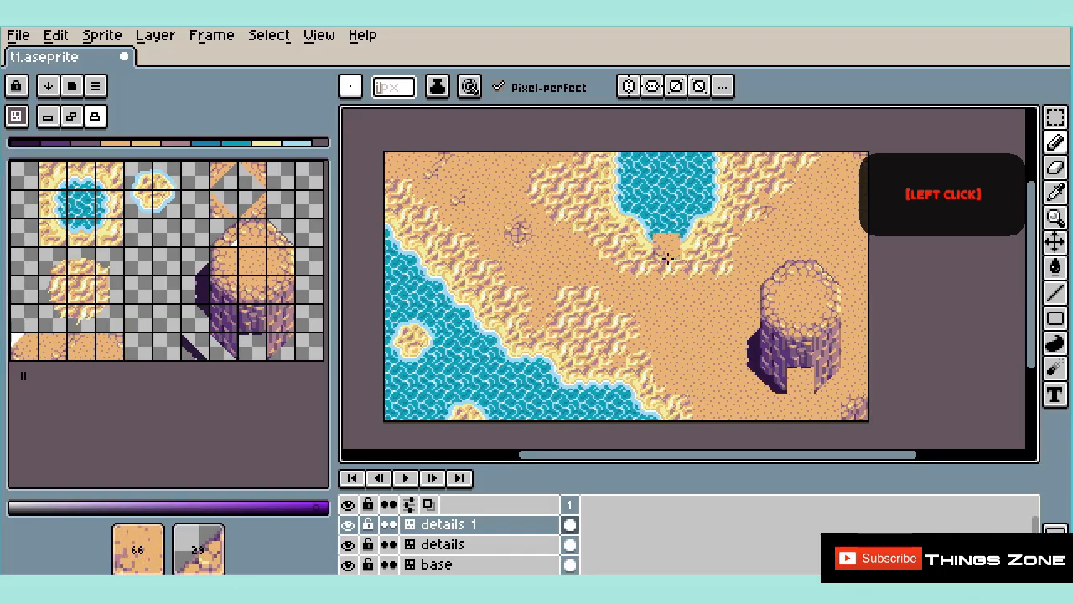
click(719, 326)
click(772, 246)
click(850, 245)
key(z)
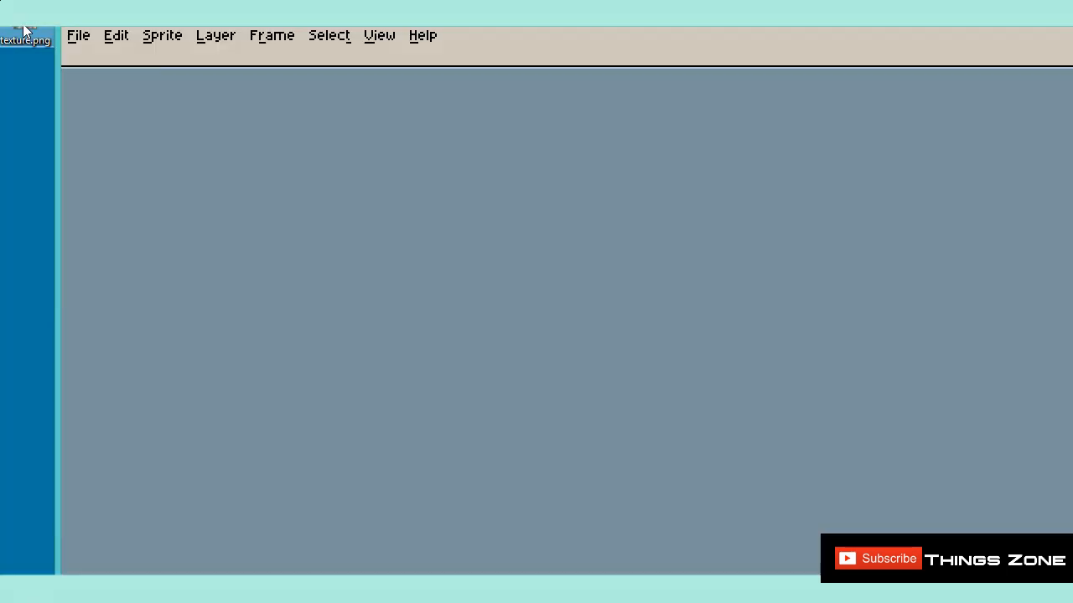
Step: Open texture.png from the desktop and enlarge the canvas area so the whole texture sheet fits
click(25, 31)
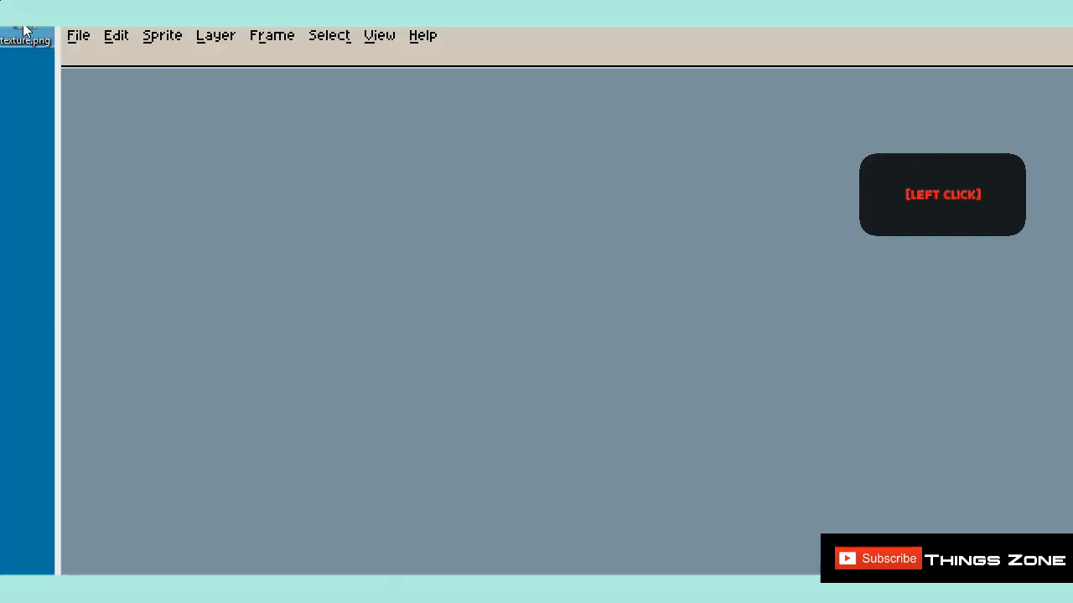
drag(25, 32, 87, 110)
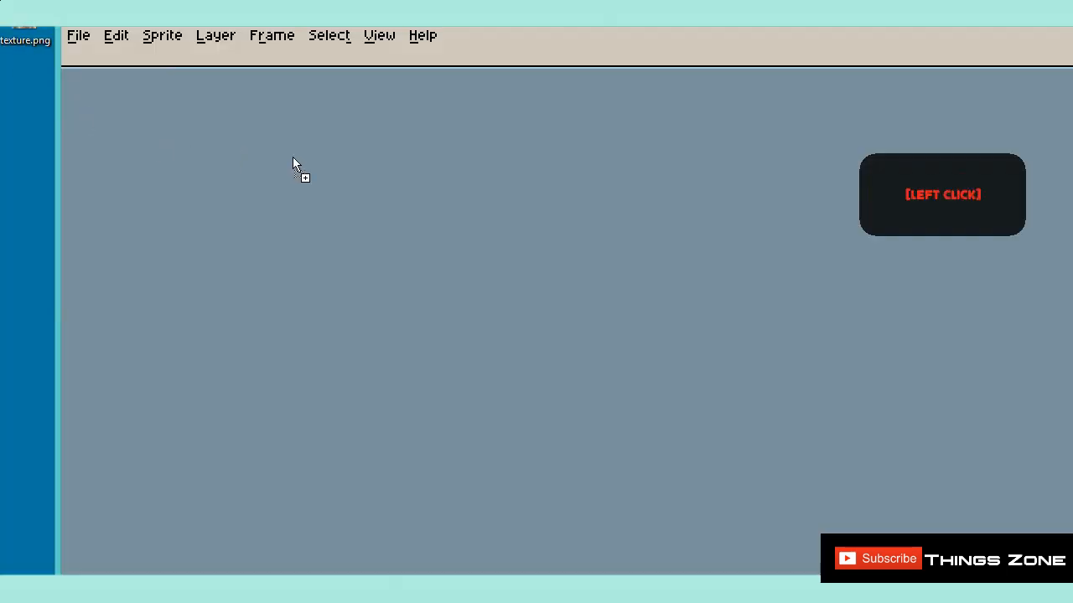
drag(293, 157, 297, 164)
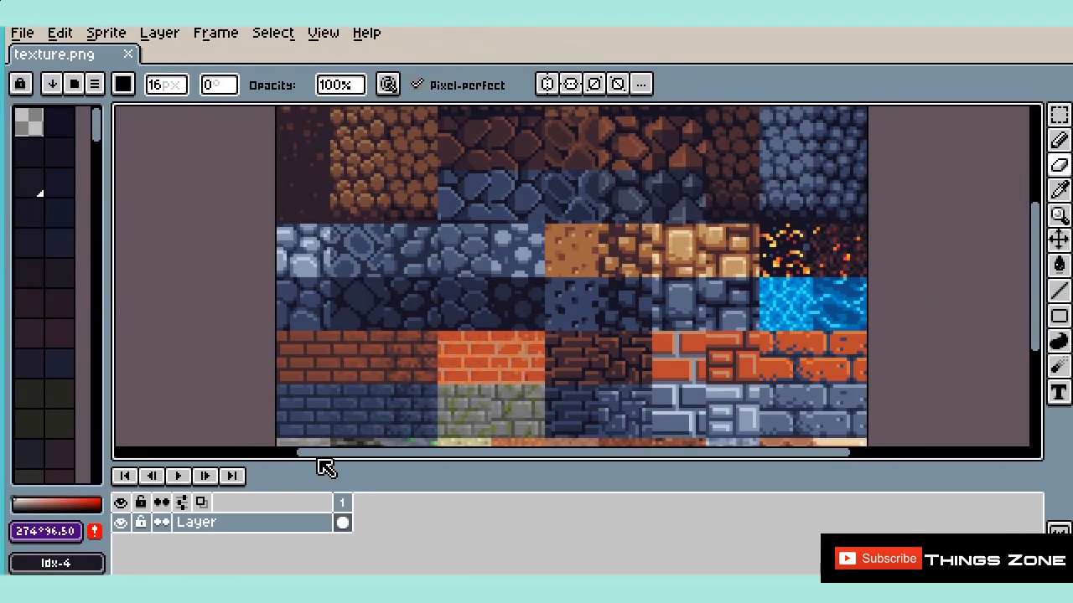
drag(321, 460, 341, 506)
scroll(356, 263, down, 1)
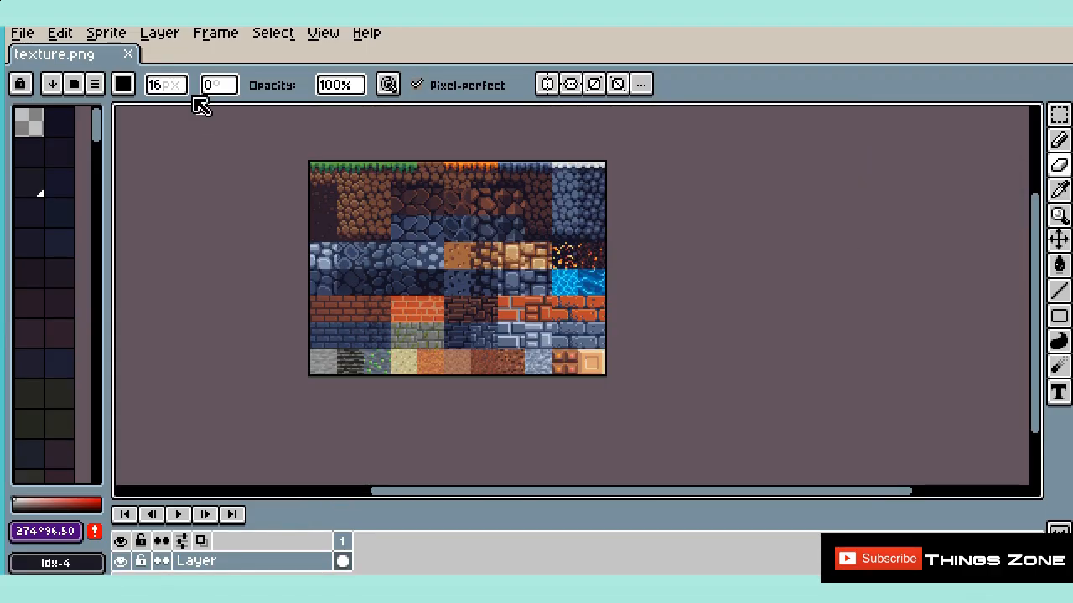
Step: Set the texture sprite's color mode to RGB Color
click(159, 34)
click(117, 33)
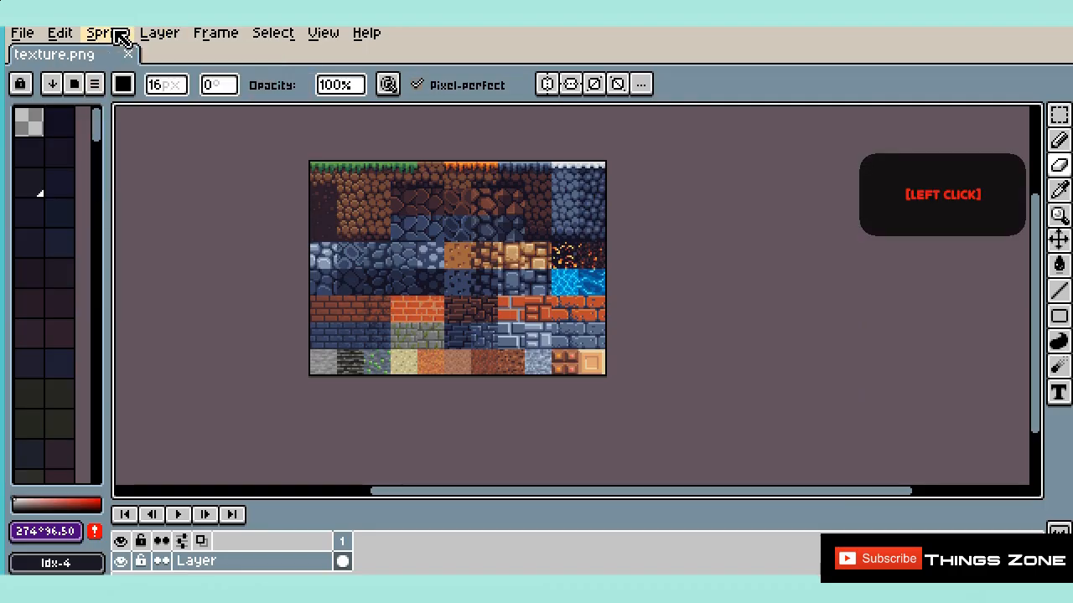
click(117, 34)
mouse_move(219, 80)
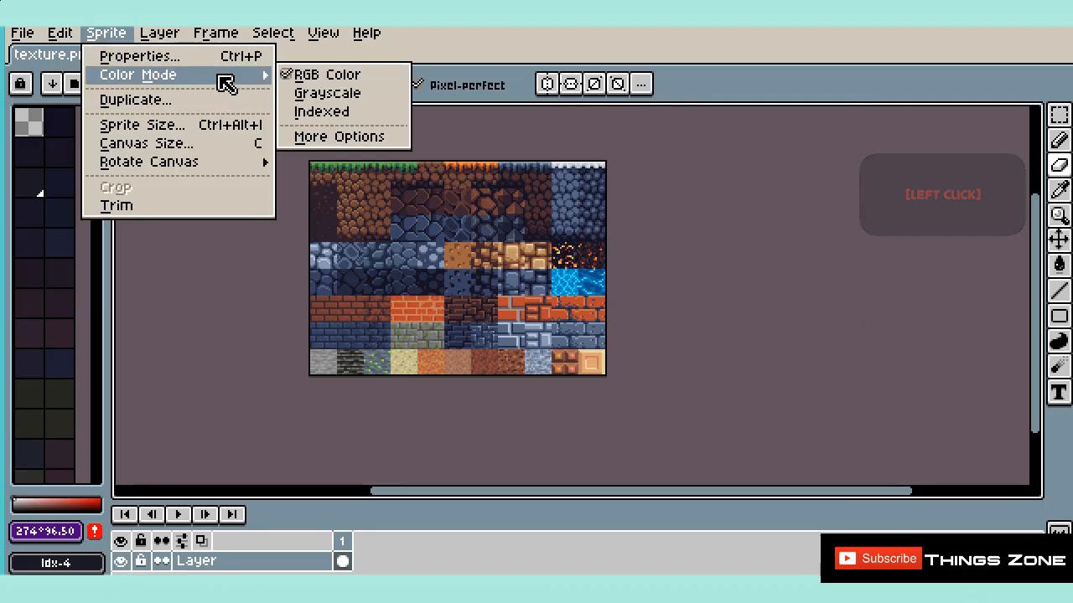
click(339, 73)
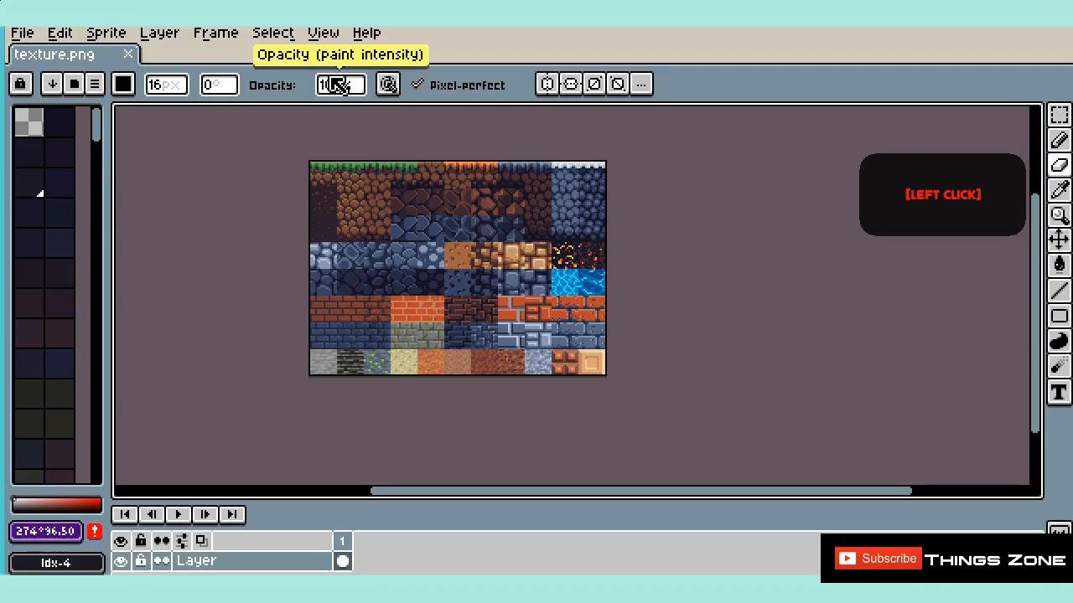
Step: Apply a 16 × 16 grid with its origin at 0, 0 to the texture sheet
click(328, 33)
mouse_move(365, 35)
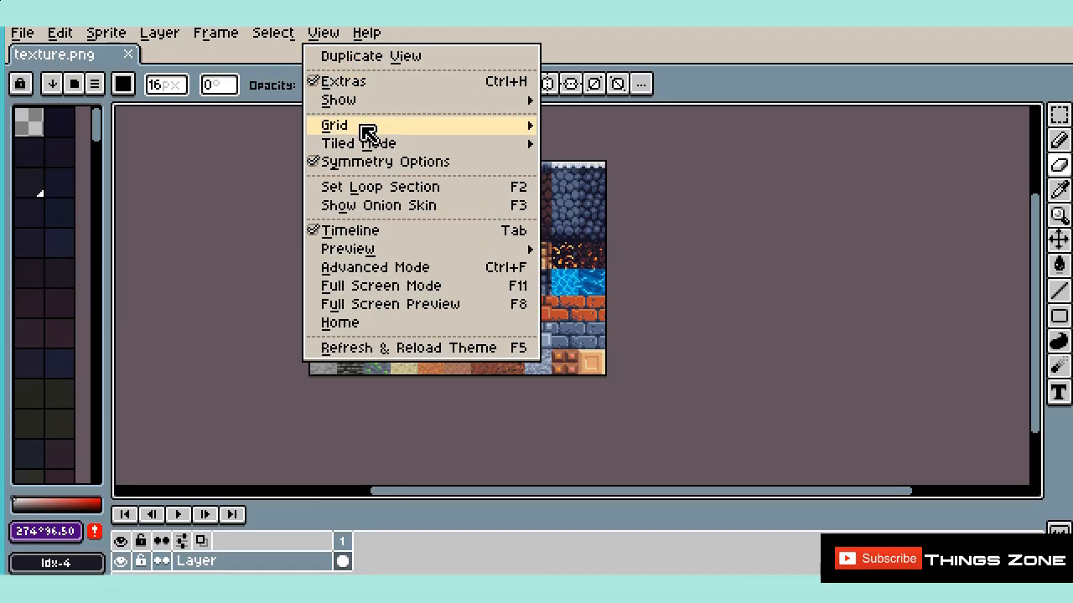
mouse_move(366, 127)
click(557, 128)
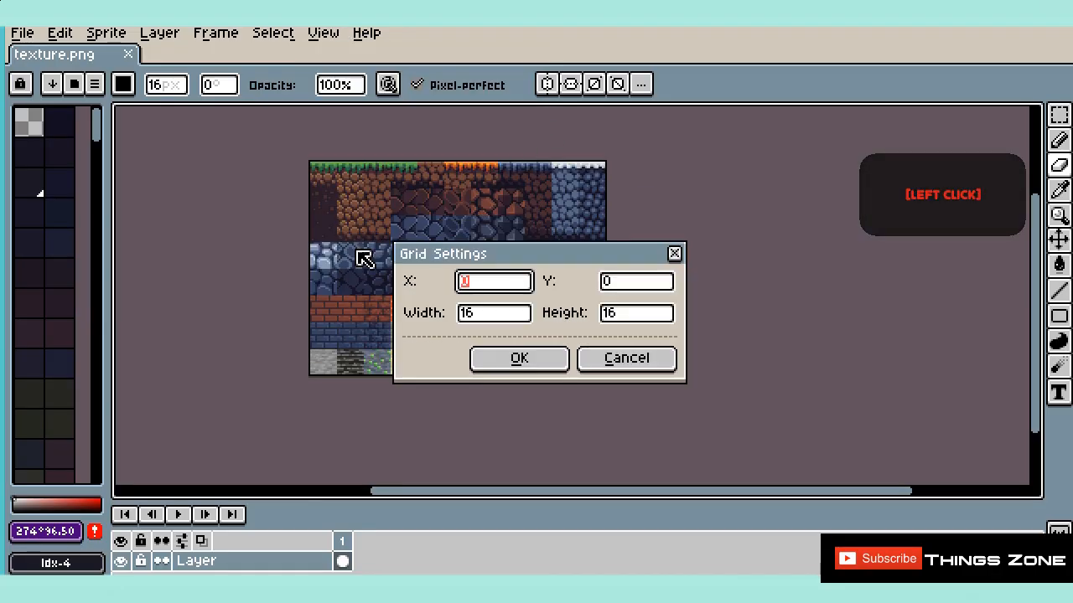
click(524, 364)
scroll(458, 313, up, 4)
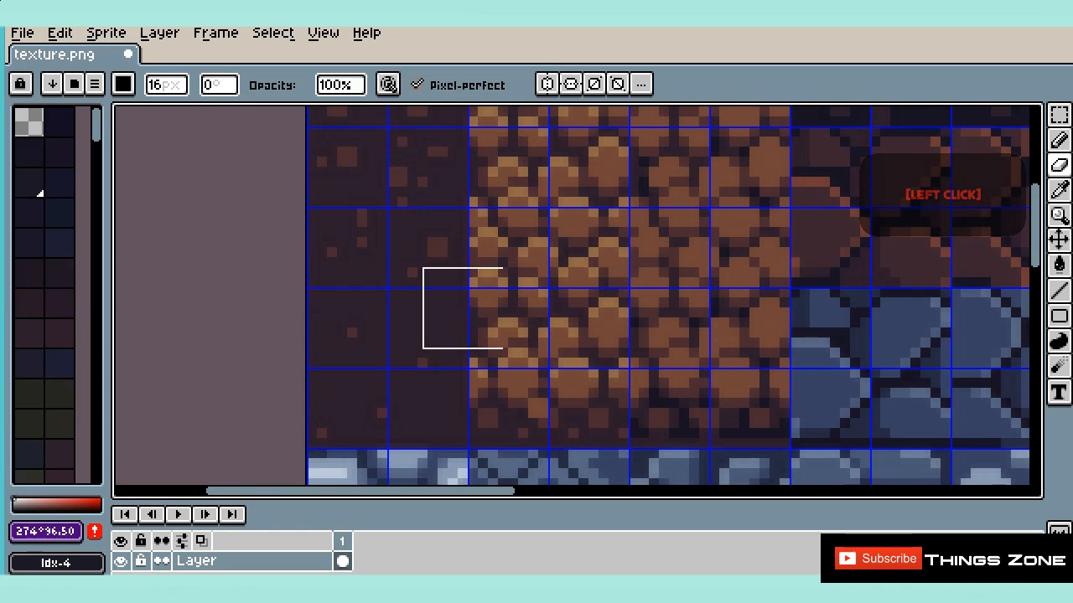
Step: Set the grid's width and height to 32 so that each cell frames one whole texture
click(274, 33)
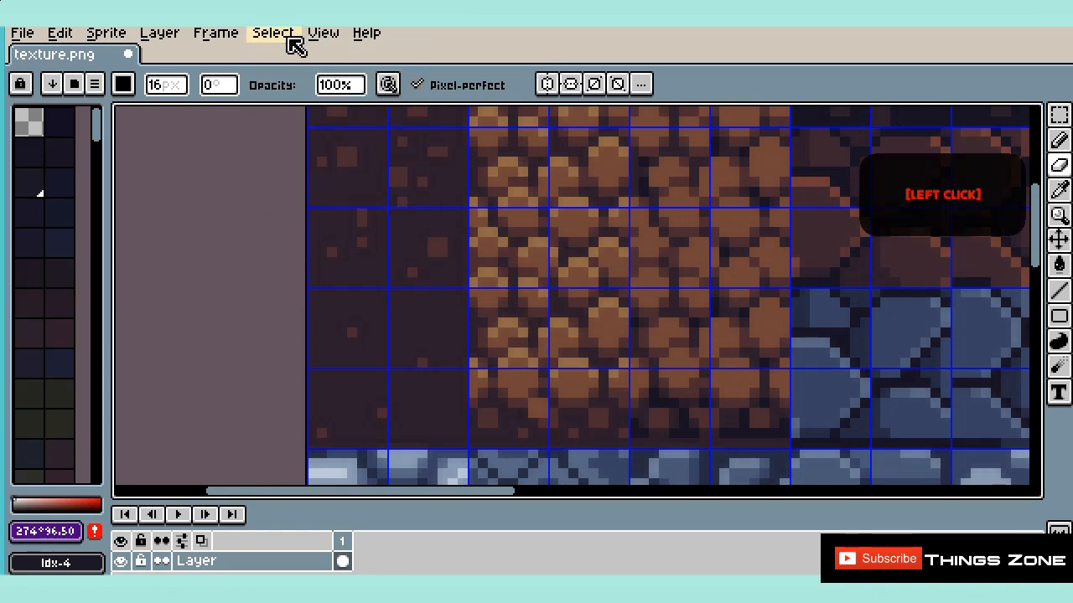
click(325, 36)
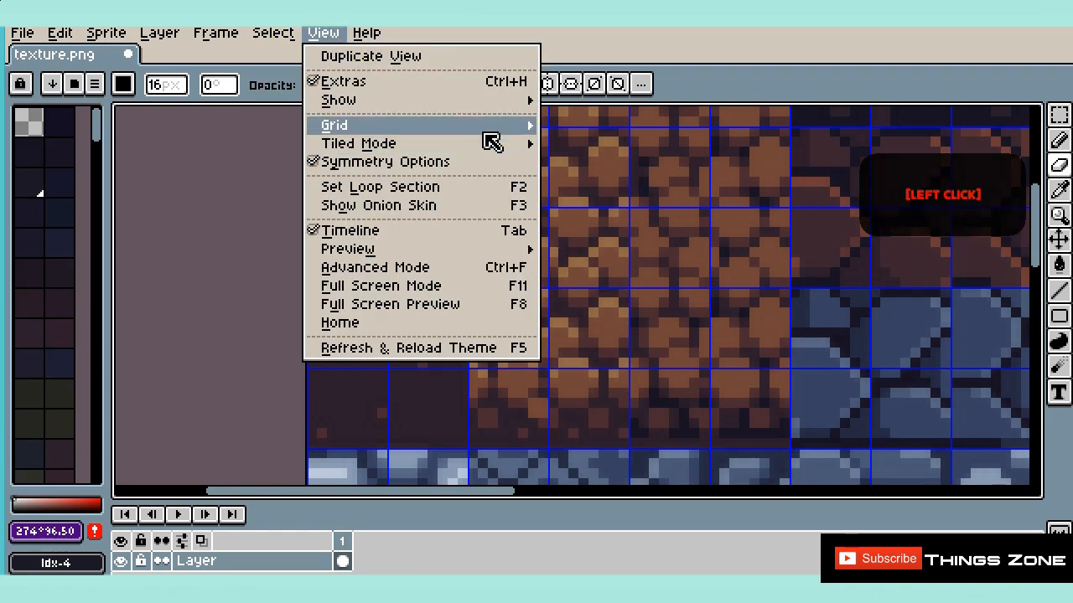
mouse_move(486, 128)
click(642, 130)
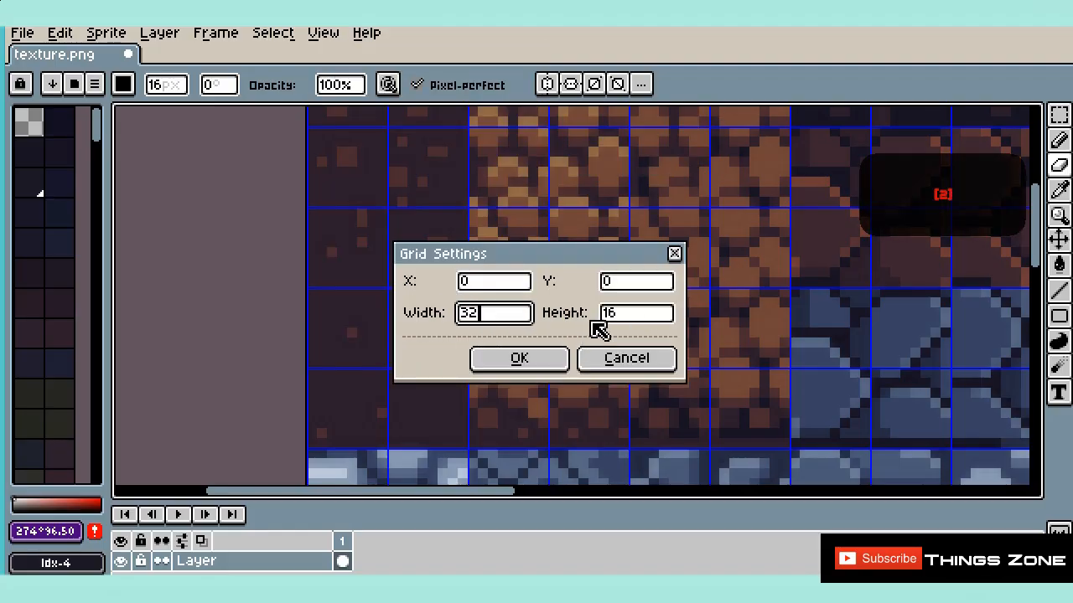
click(528, 367)
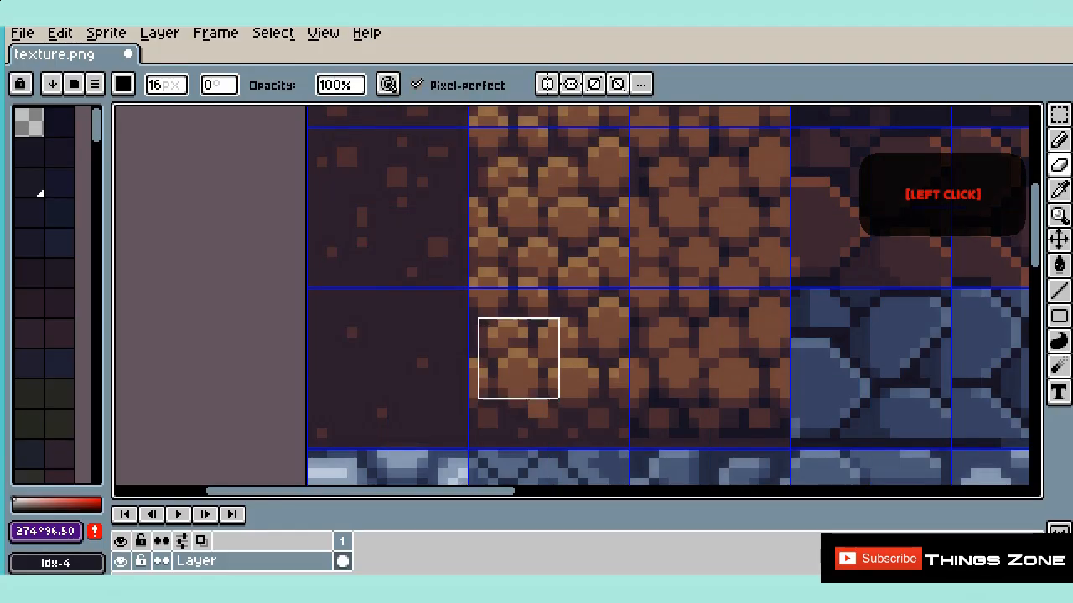
scroll(469, 335, down, 1)
scroll(344, 287, down, 2)
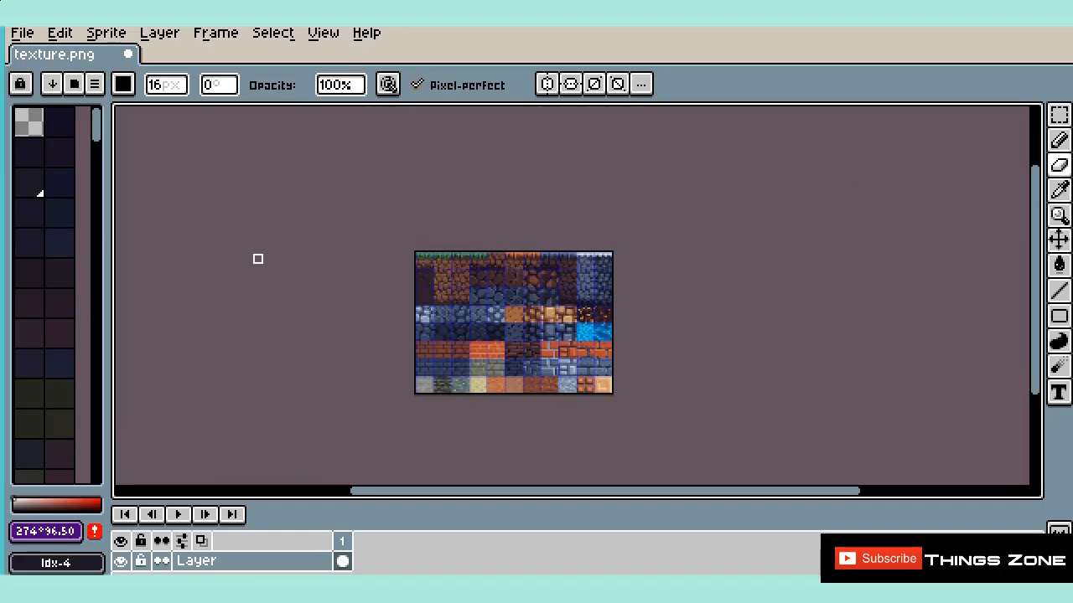
scroll(541, 335, up, 1)
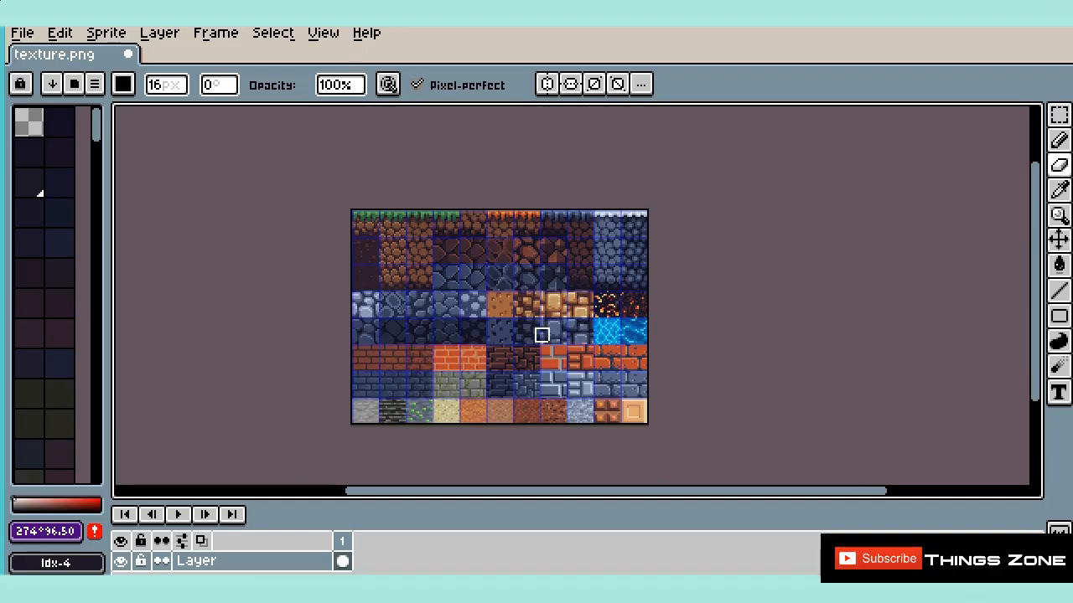
Step: Convert the texture layer to a tilemap using a new tileset with a 32 × 32 grid
right_click(295, 563)
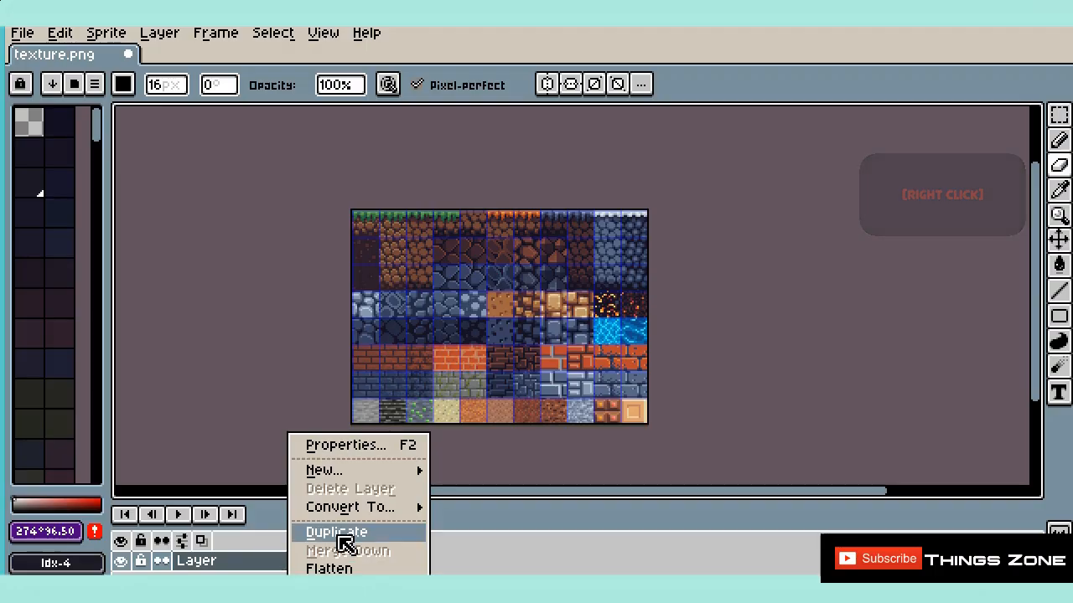
mouse_move(388, 508)
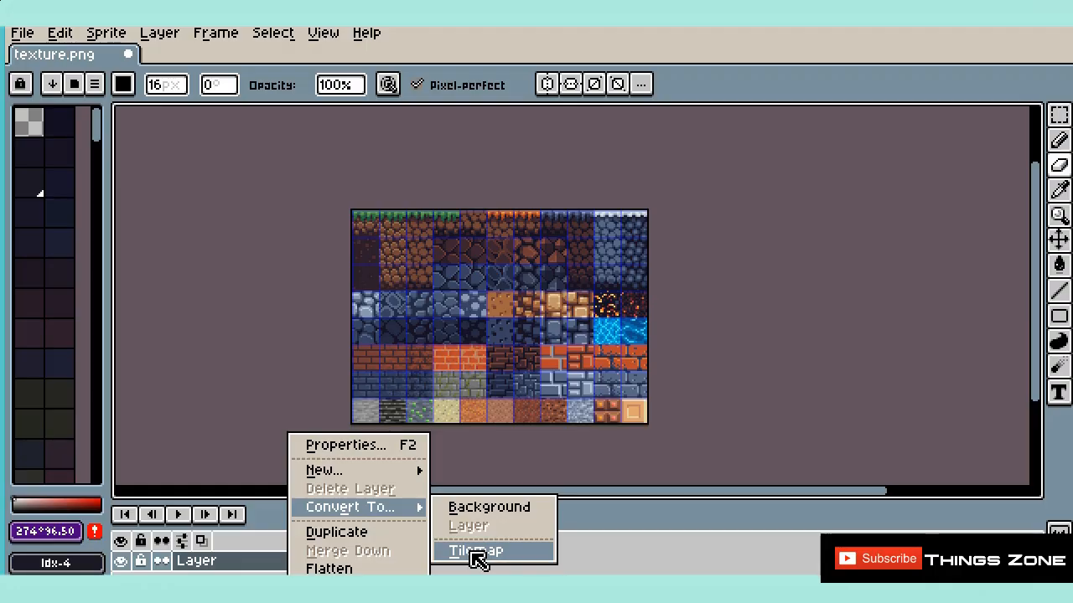
click(478, 551)
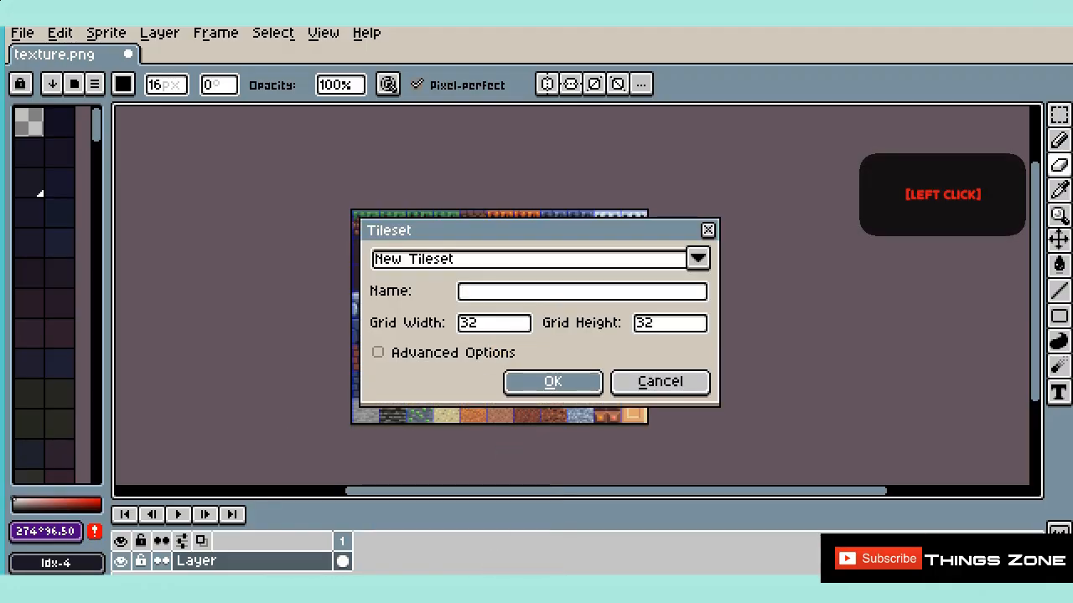
click(552, 381)
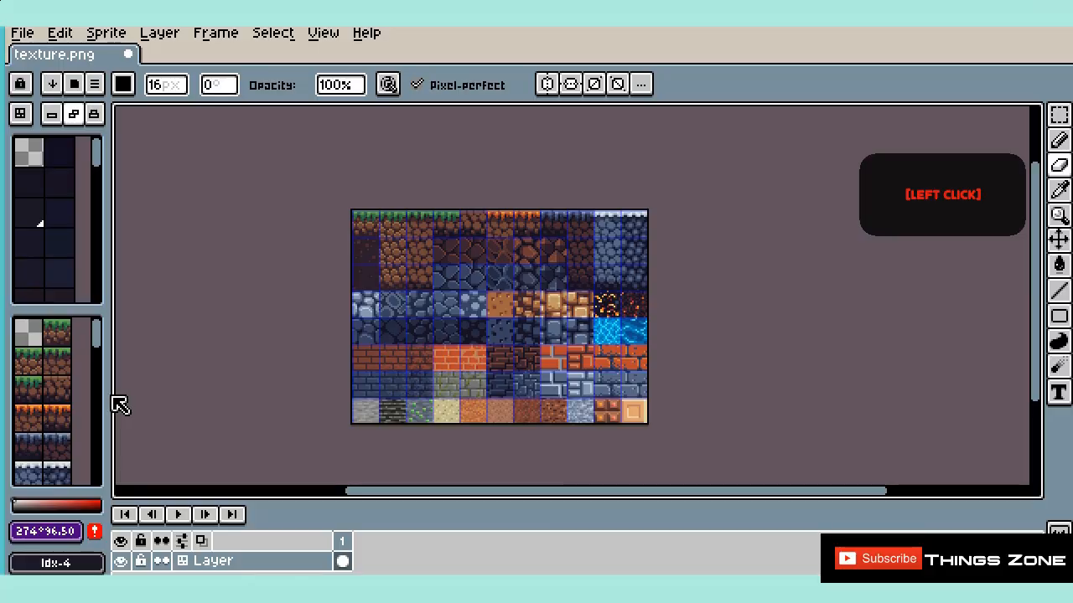
Step: Widen the tileset area and delete the tilemap layer's cel in frame 1 to empty the canvas
drag(105, 394, 246, 395)
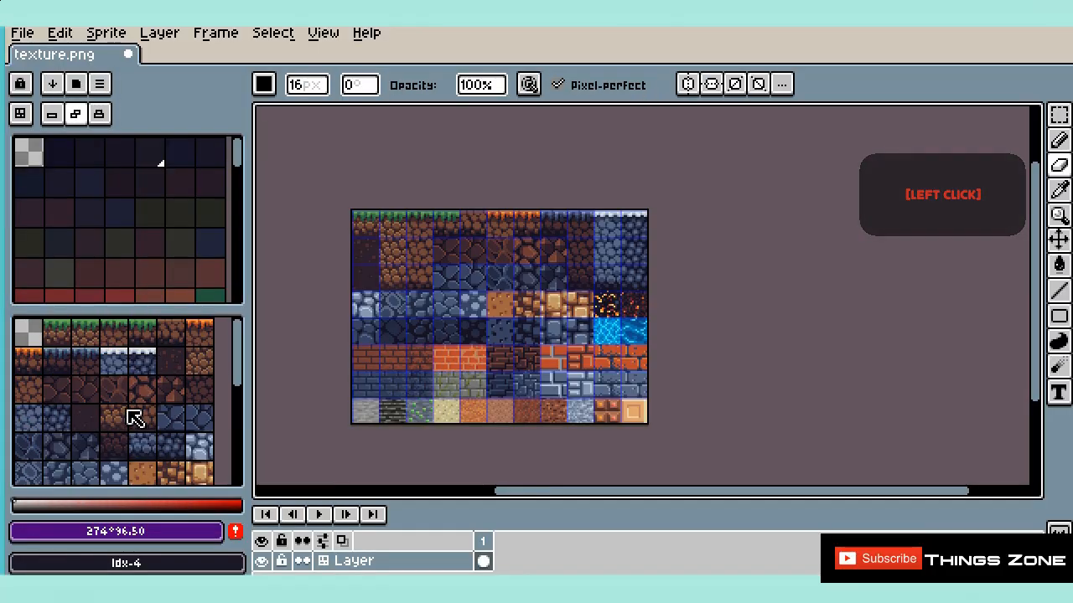
click(484, 561)
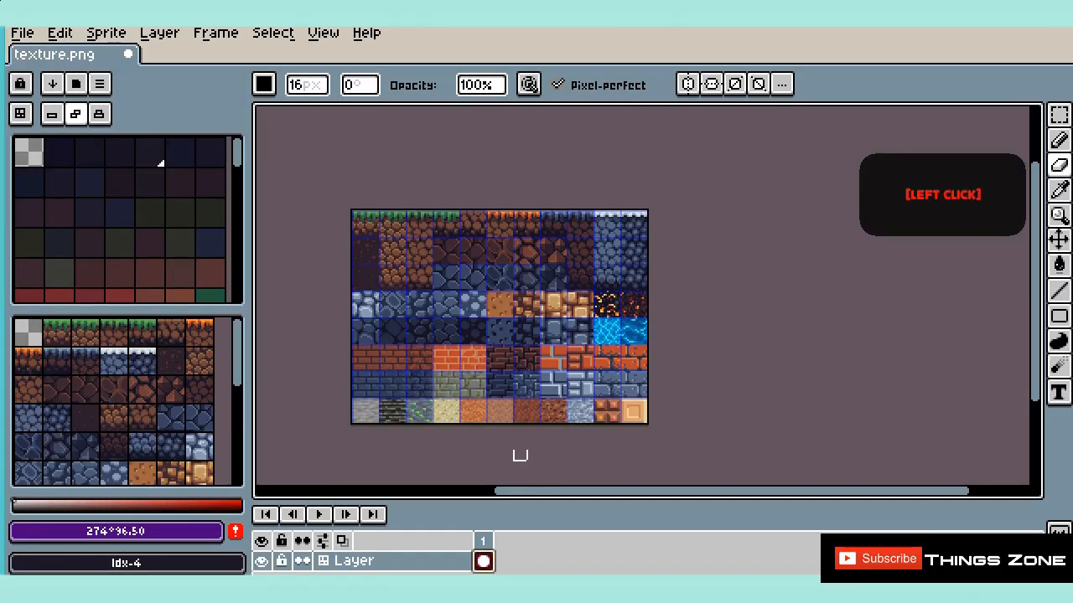
key(Delete)
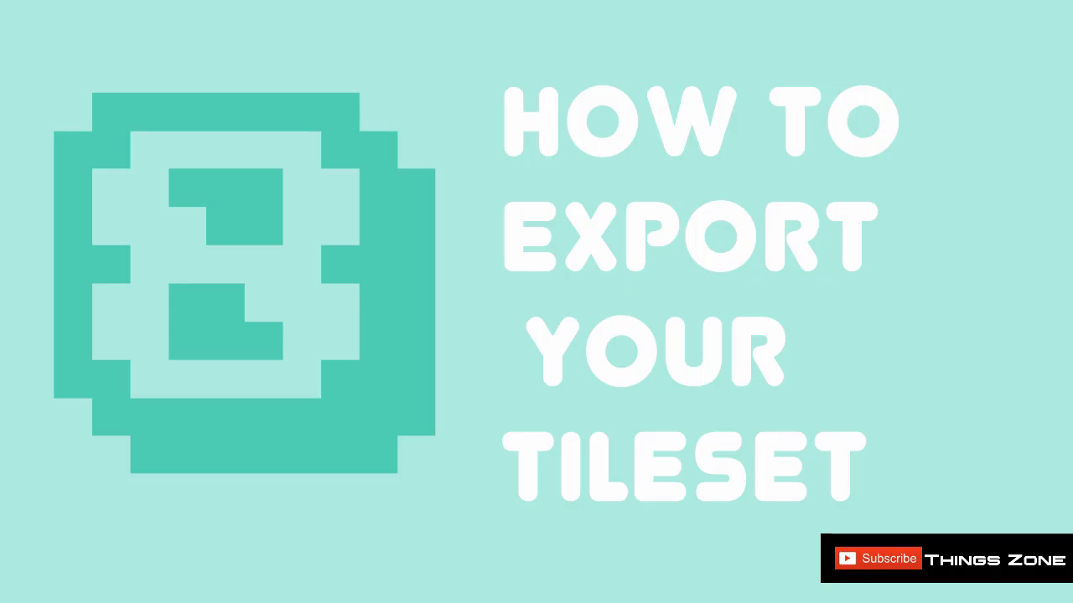
Step: Start a tileset export of the texture tilemap, try the By Columns sheet type, and settle on Packed
click(10, 39)
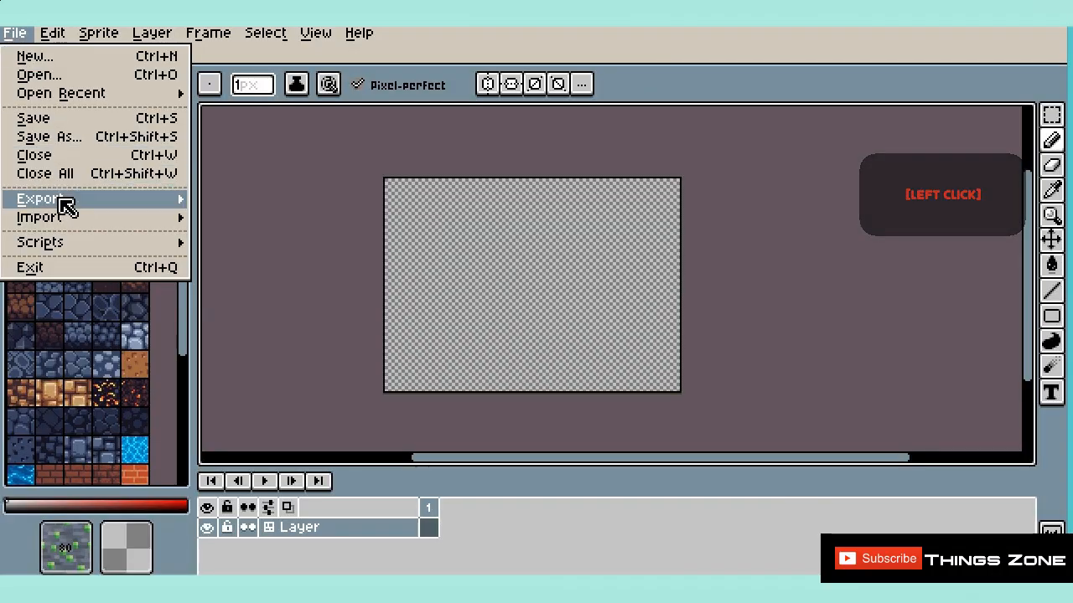
mouse_move(67, 207)
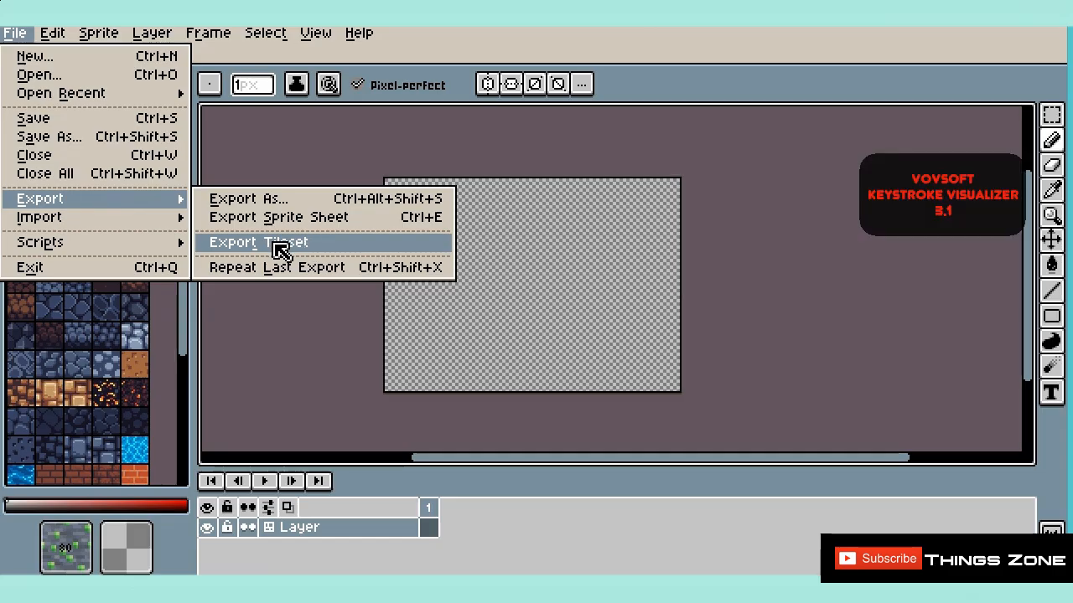
click(273, 243)
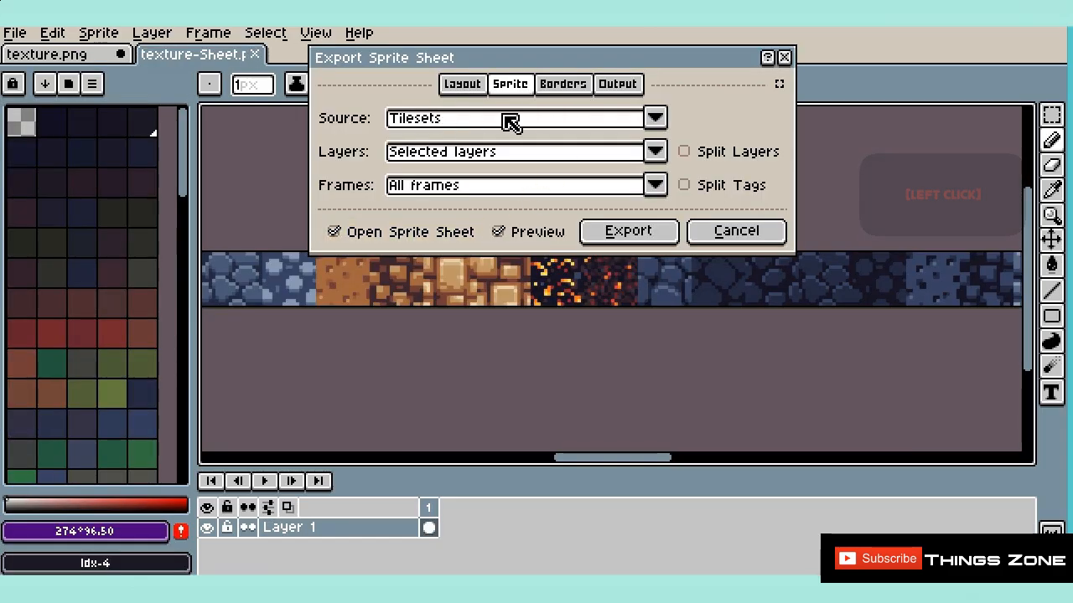
click(459, 86)
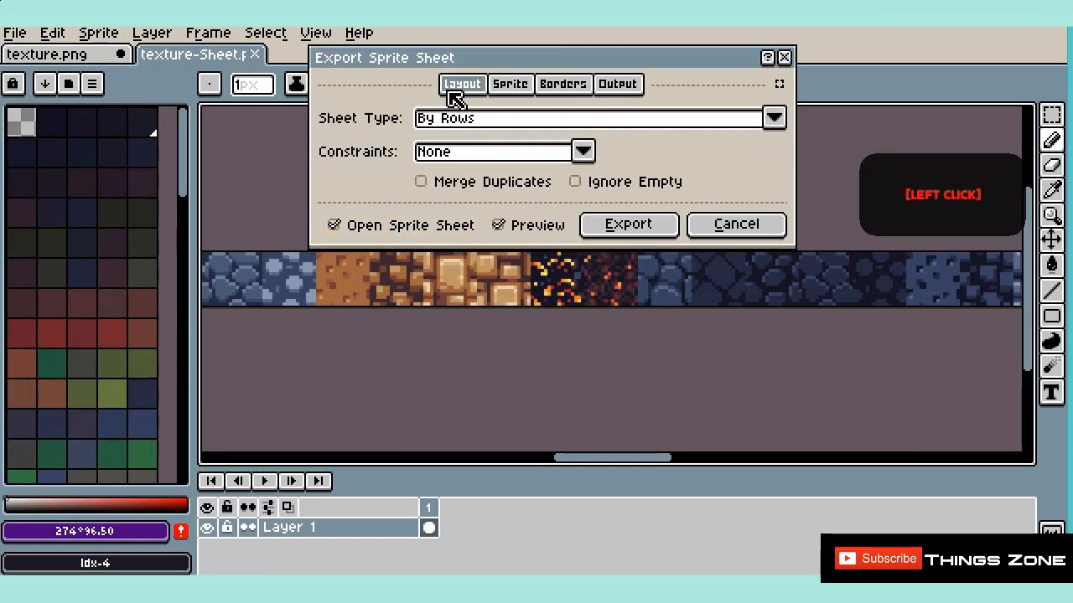
click(773, 119)
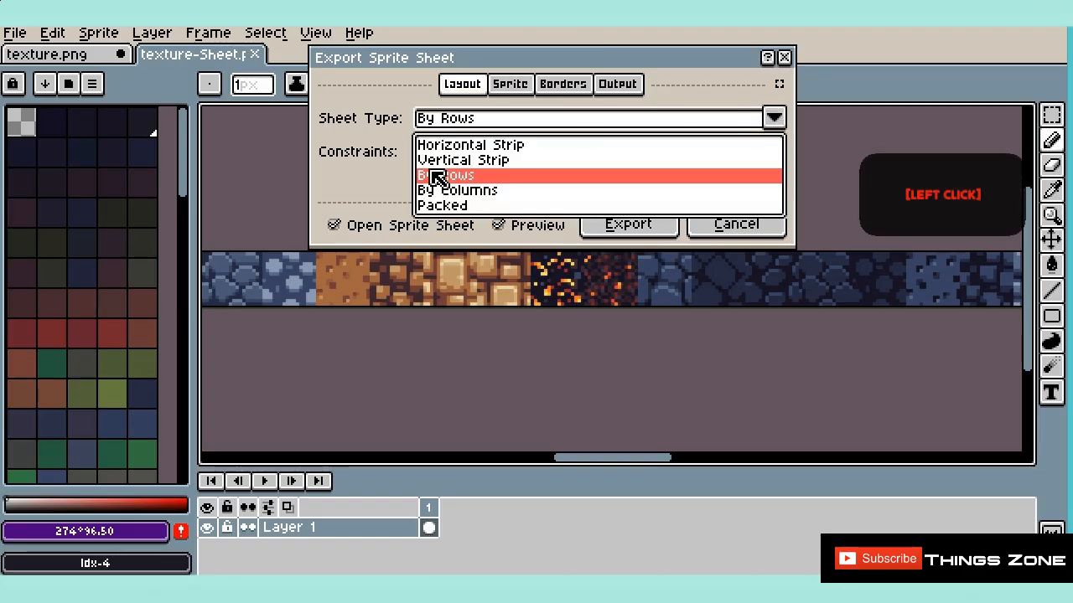
click(439, 192)
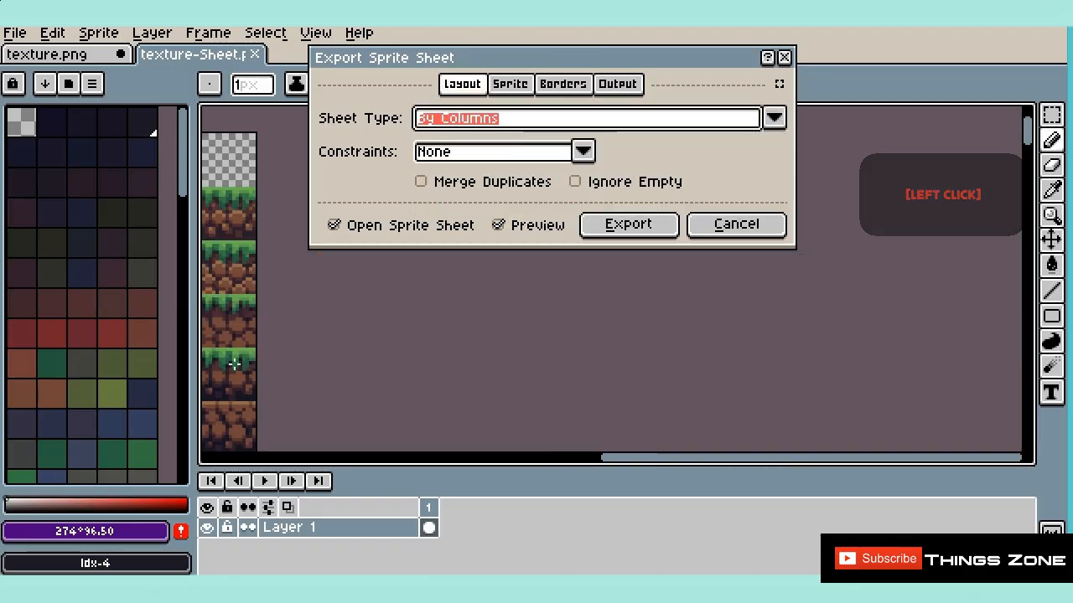
click(772, 119)
click(546, 205)
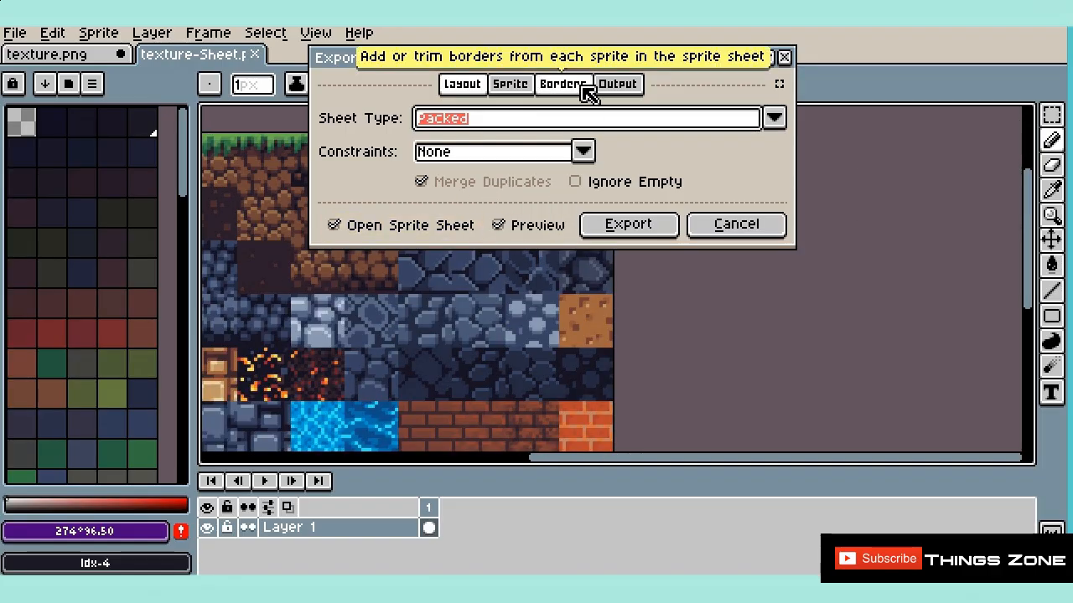
Step: Move the export dialog clear of the sheet preview and try a border padding of 1
drag(444, 65, 555, 270)
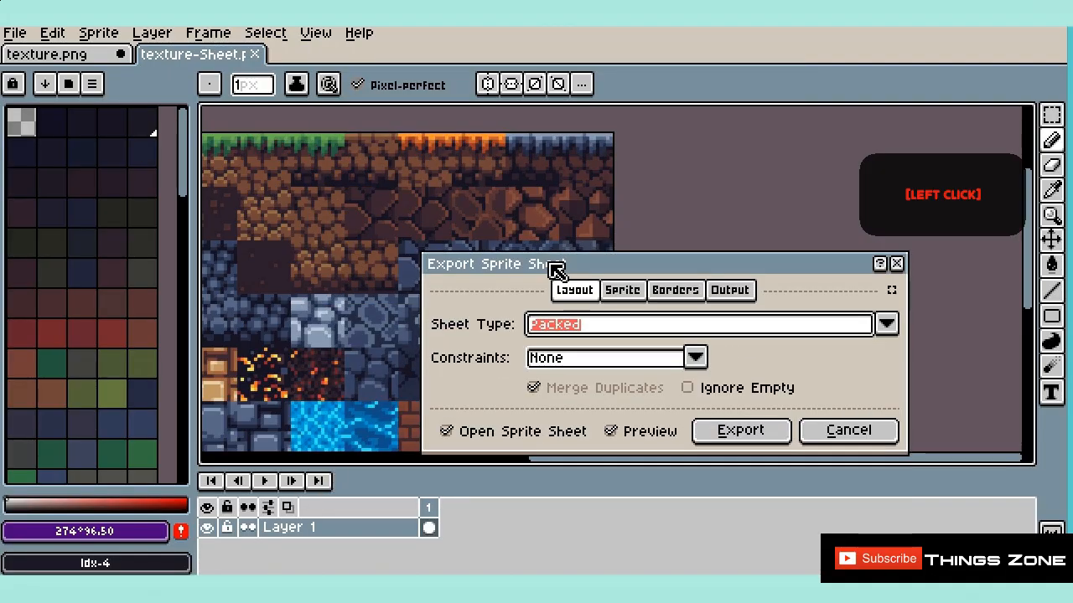
click(675, 289)
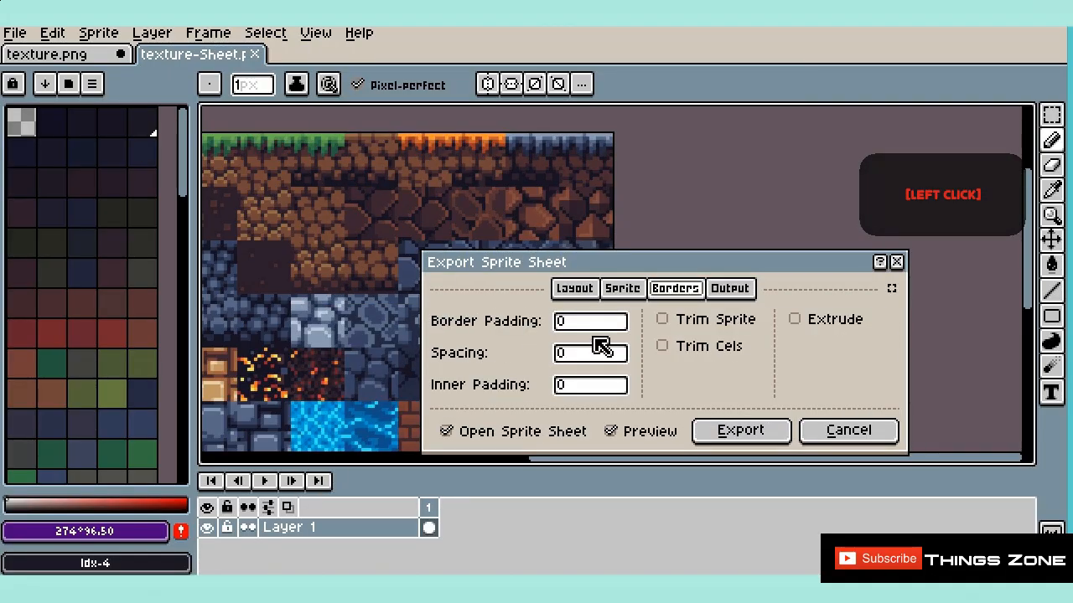
click(559, 323)
text(1)
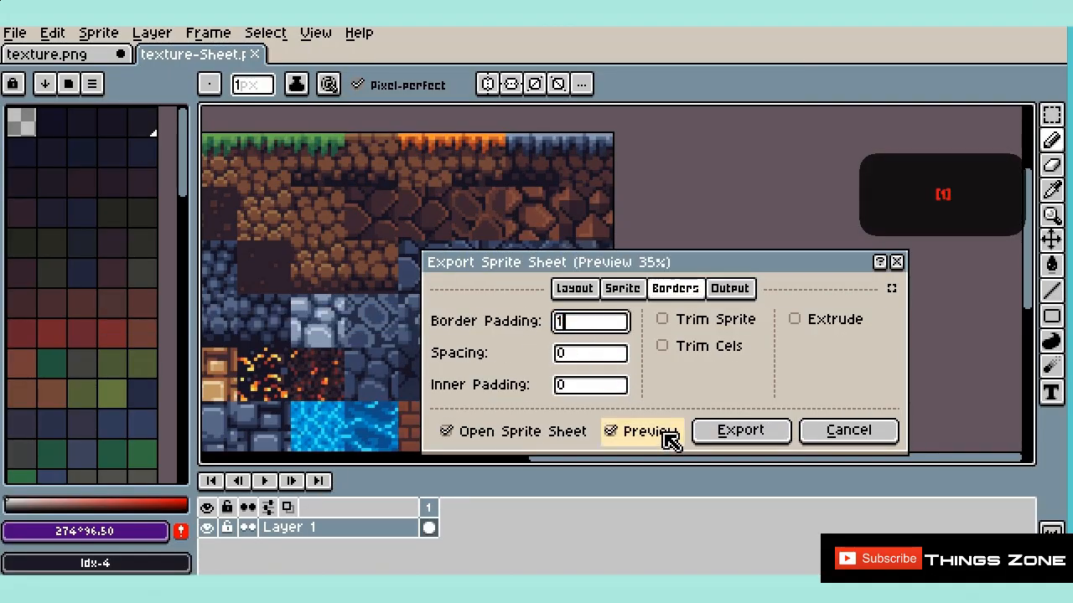
scroll(520, 145, up, 1)
scroll(519, 145, up, 1)
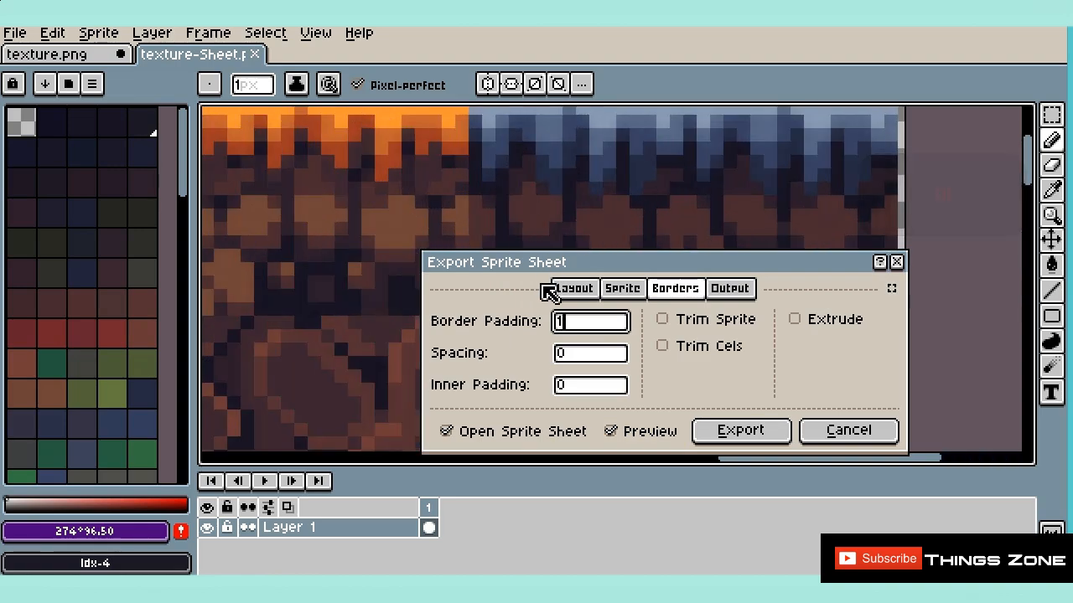
scroll(538, 157, down, 1)
scroll(530, 118, up, 1)
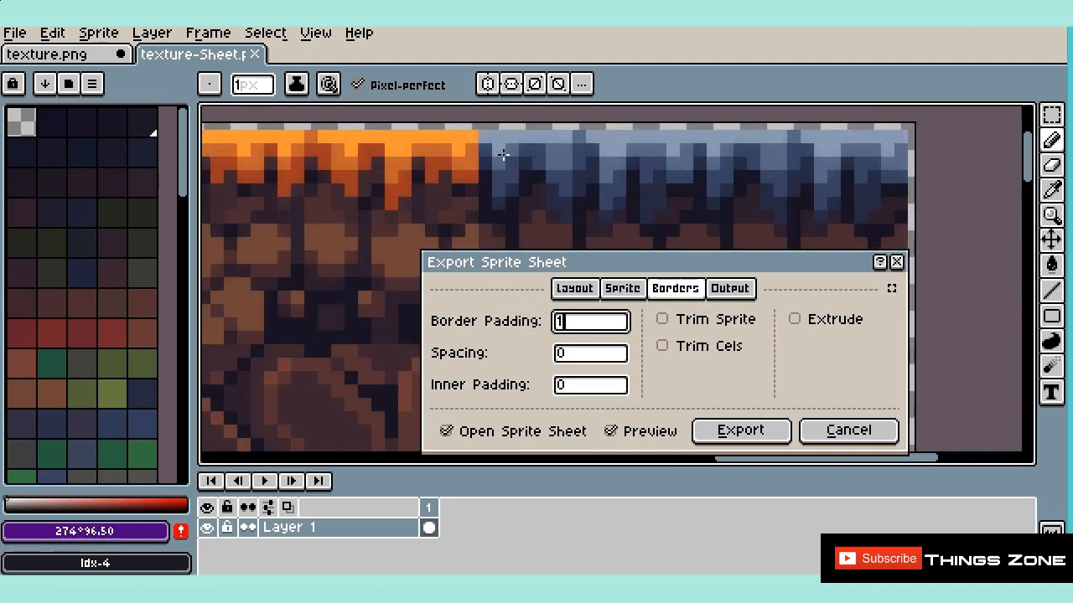
Step: Reset the border padding to 0 and set the spacing between tiles to 1
click(585, 358)
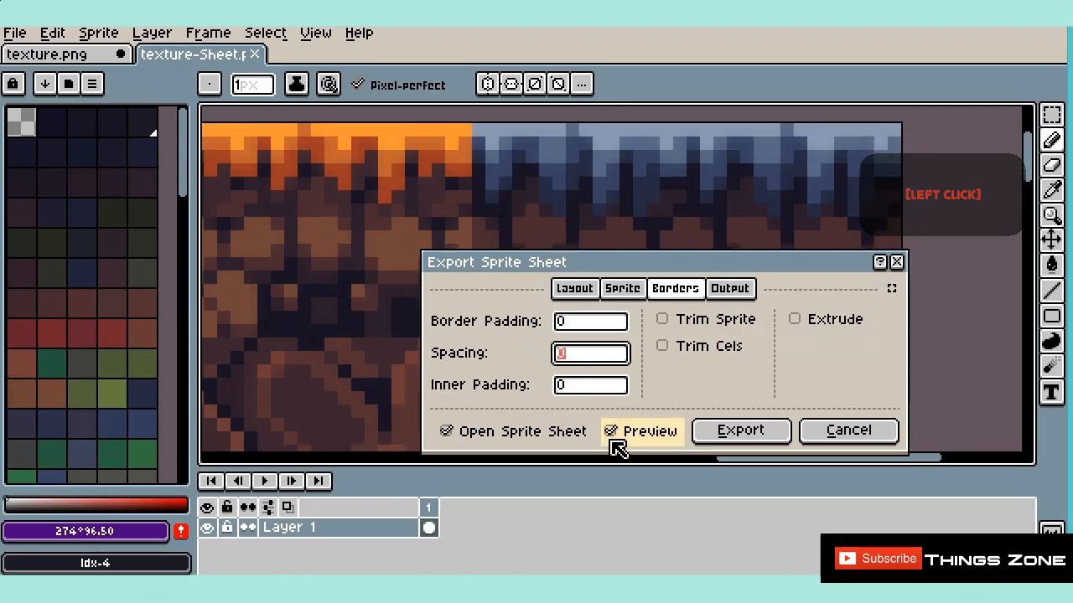
text(1)
click(616, 334)
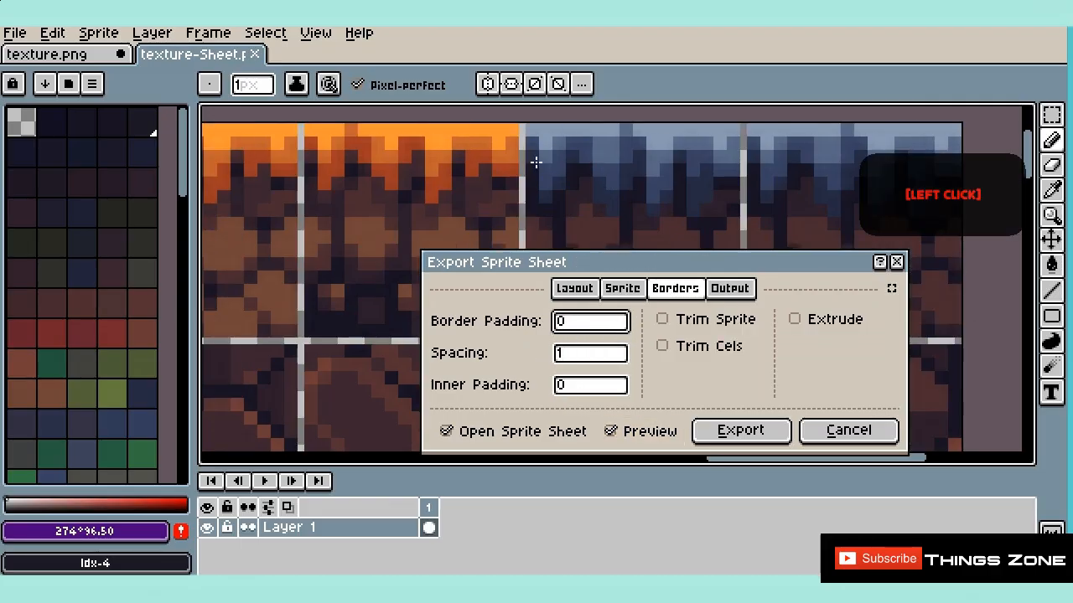
scroll(352, 279, down, 2)
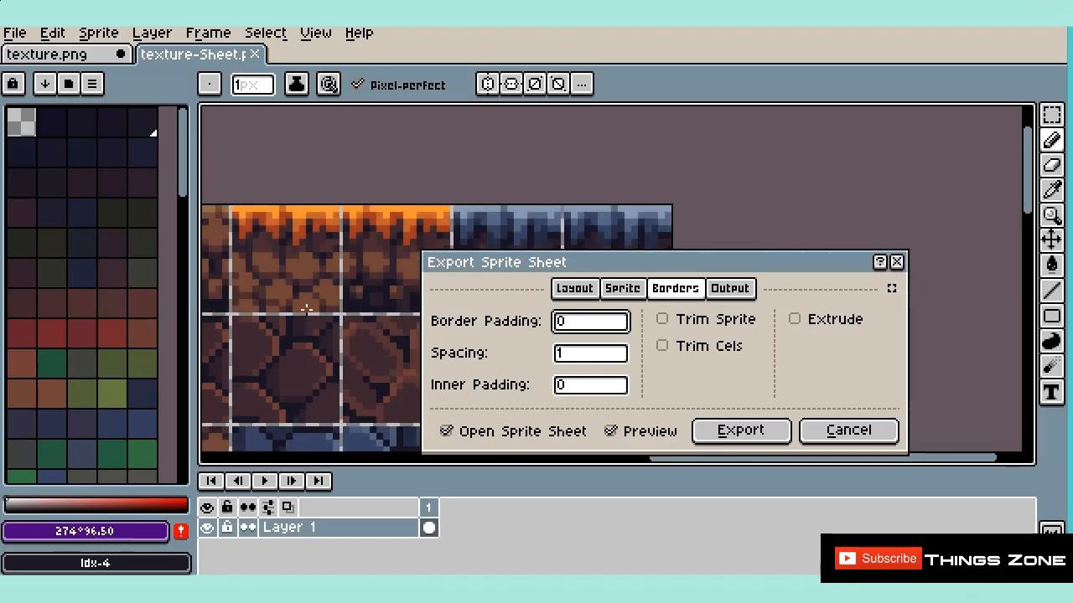
Step: Set the inner padding and the border padding of the sheet to 1 each
click(565, 390)
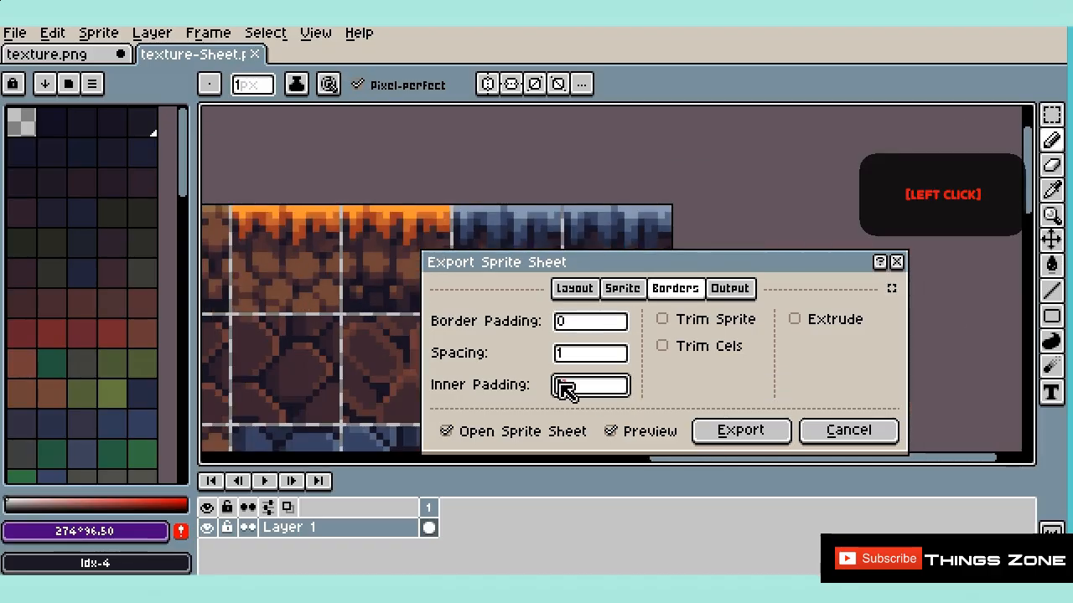
text(1)
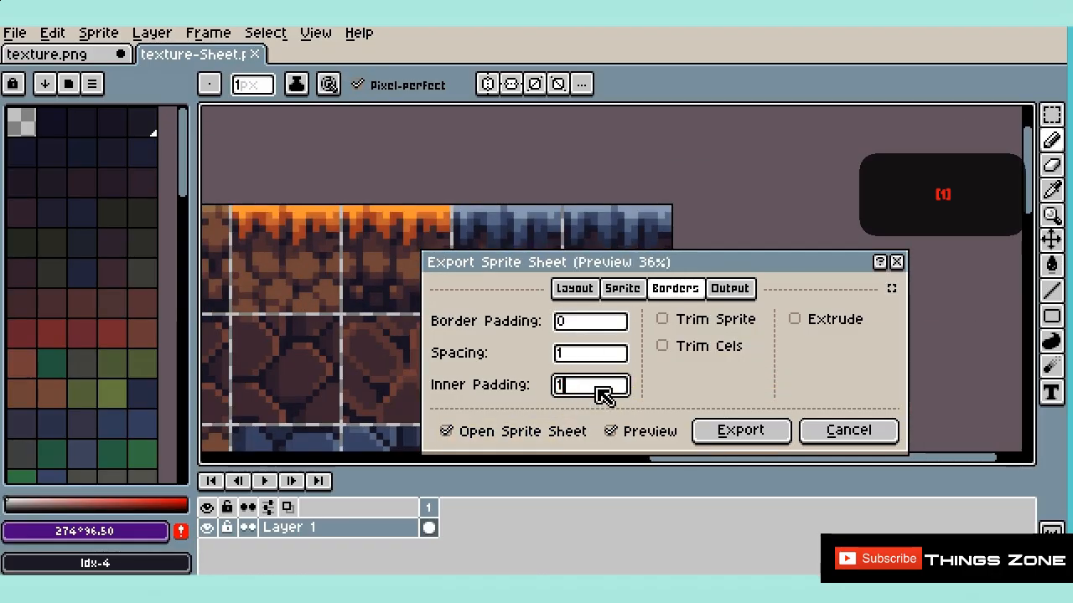
click(589, 331)
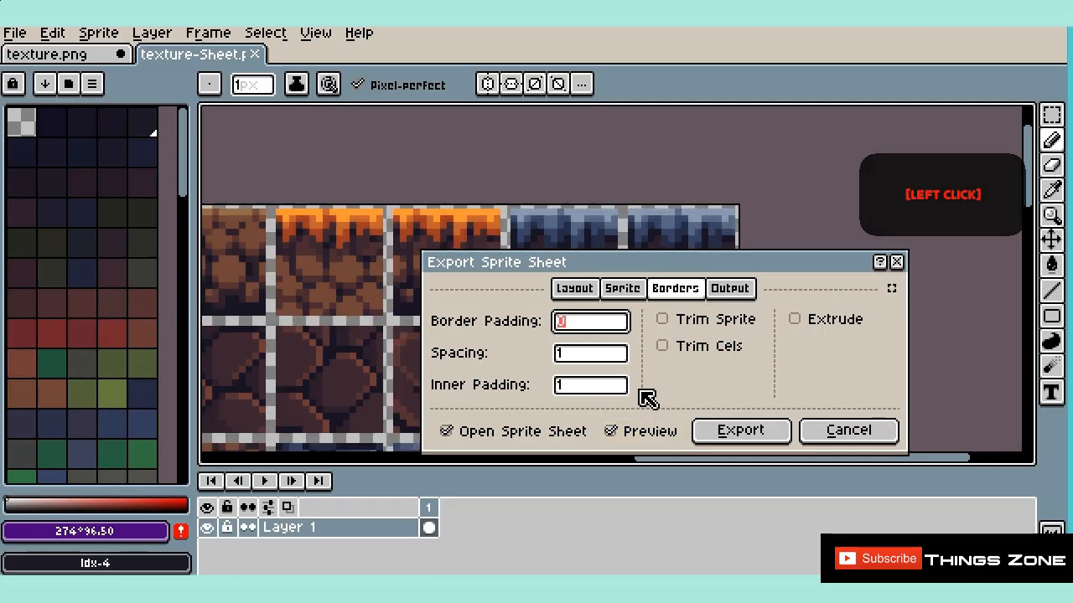
text(1)
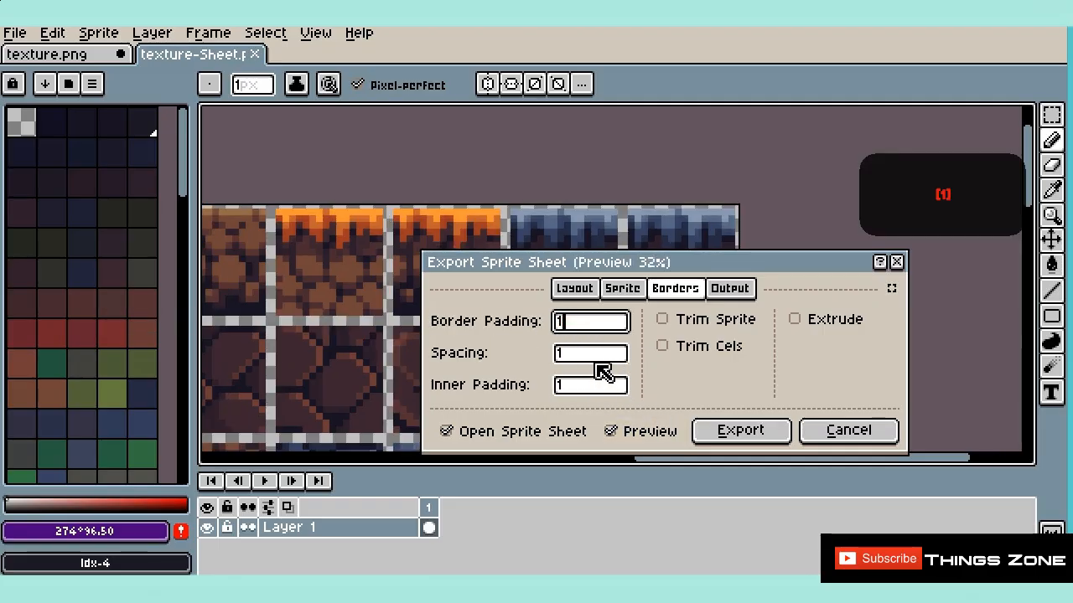
click(593, 358)
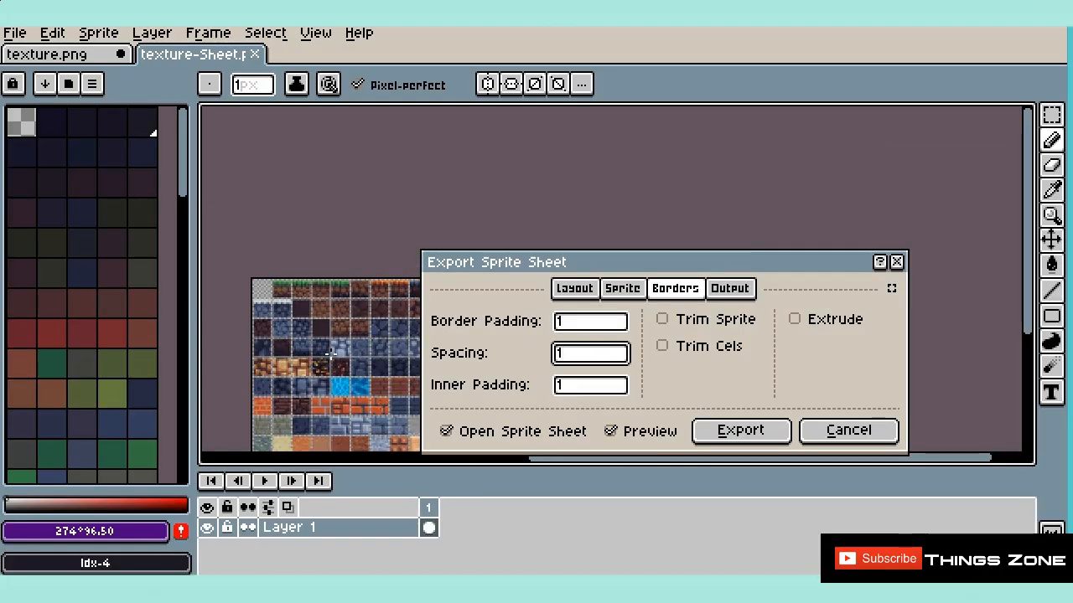
Step: Export the padded tileset sheet and inspect its separated tiles on the canvas
click(745, 432)
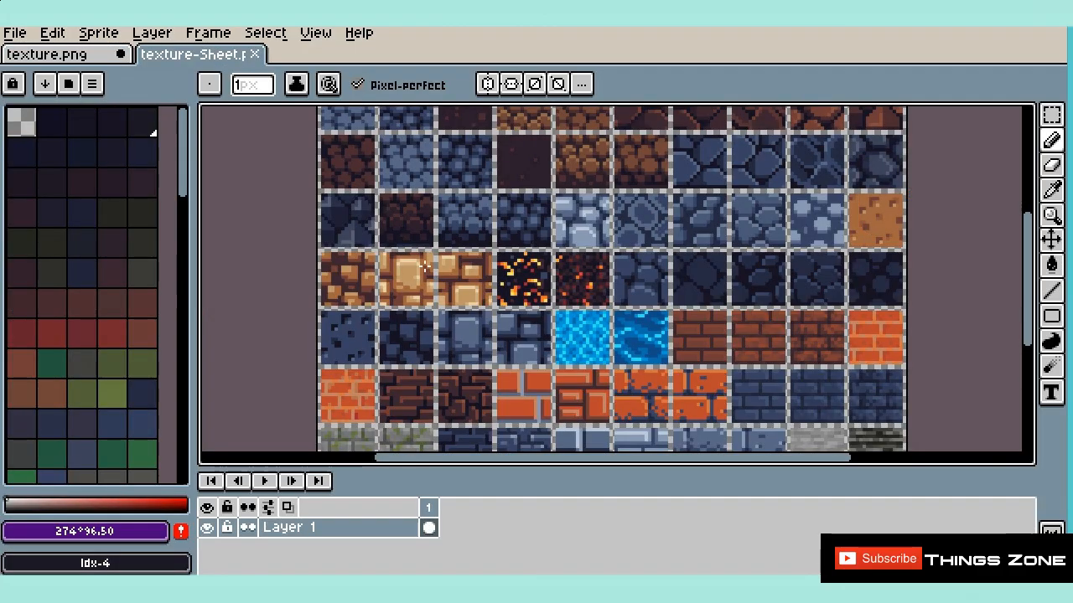
scroll(513, 317, down, 3)
scroll(517, 313, up, 3)
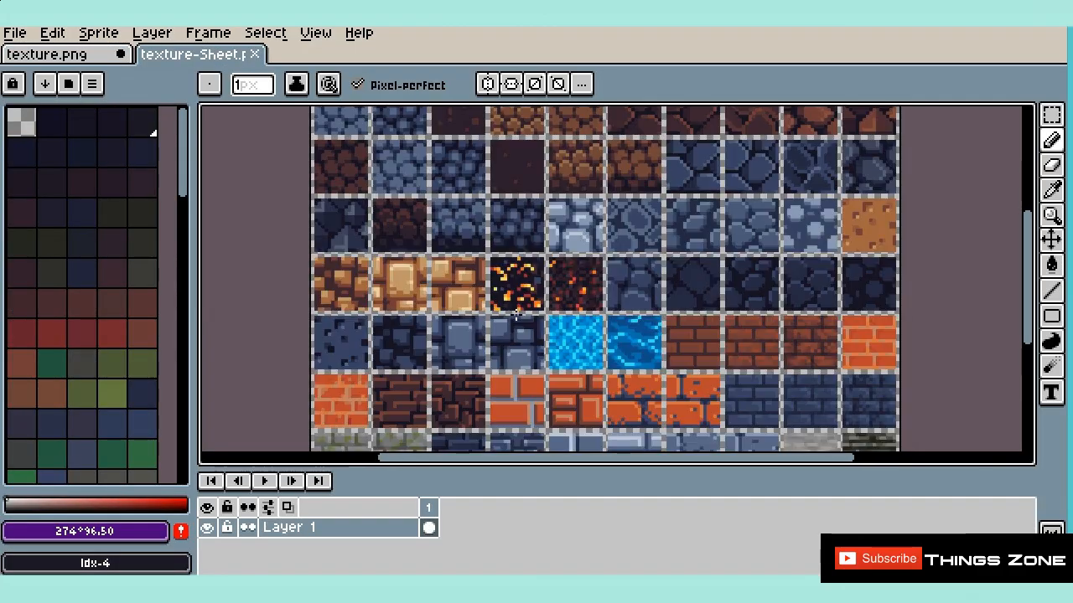